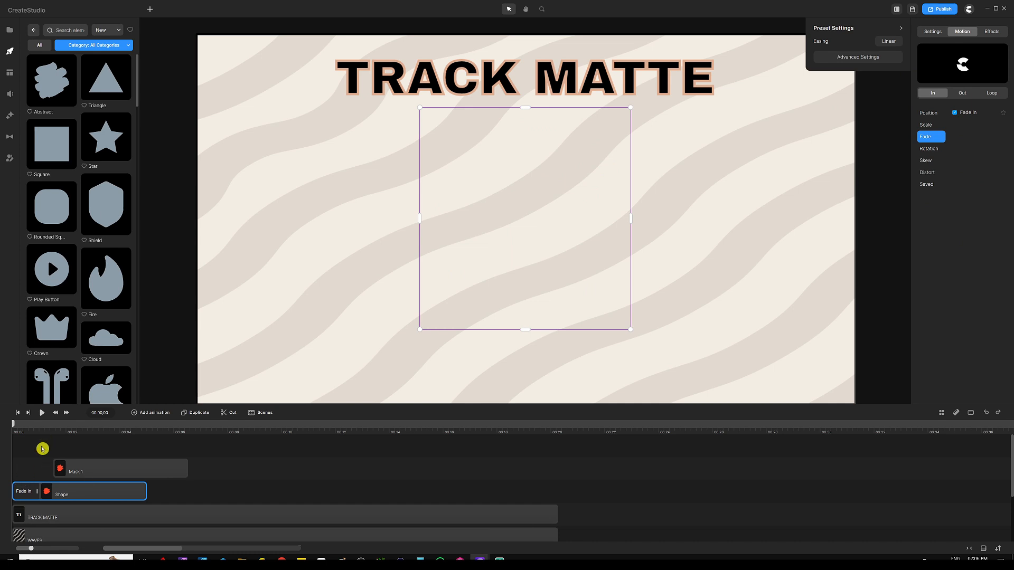
- Preview the shape's fade-in and shift the Mask 1 clip to start at the 1-second mark, where the fade ends
click(42, 413)
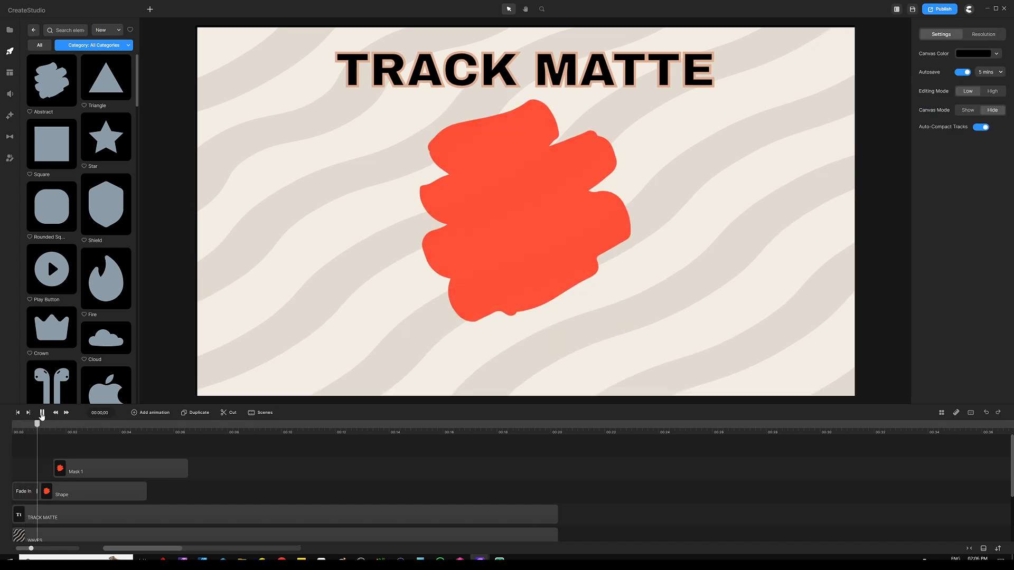
click(42, 413)
drag(66, 432, 141, 432)
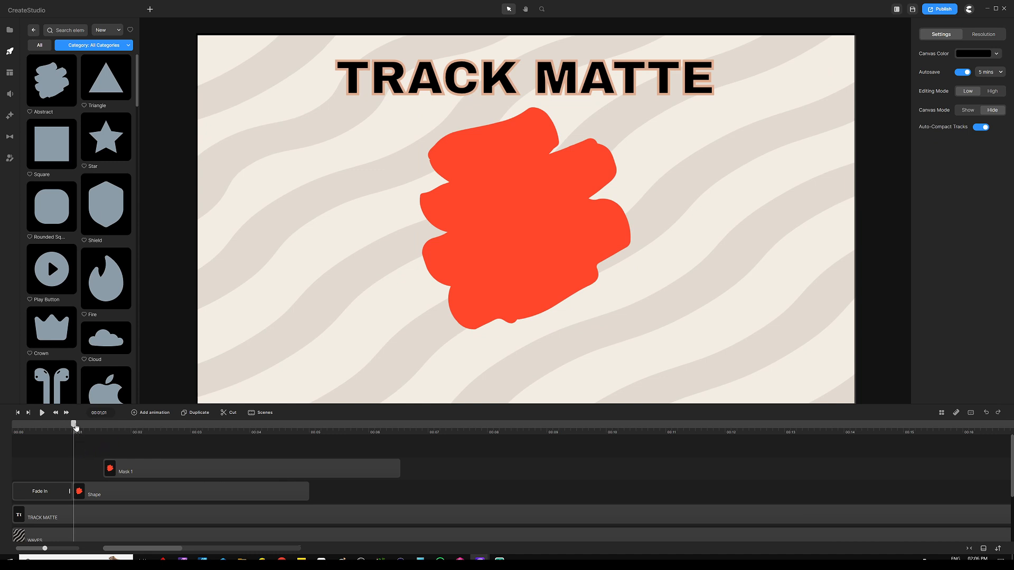
drag(75, 425, 72, 426)
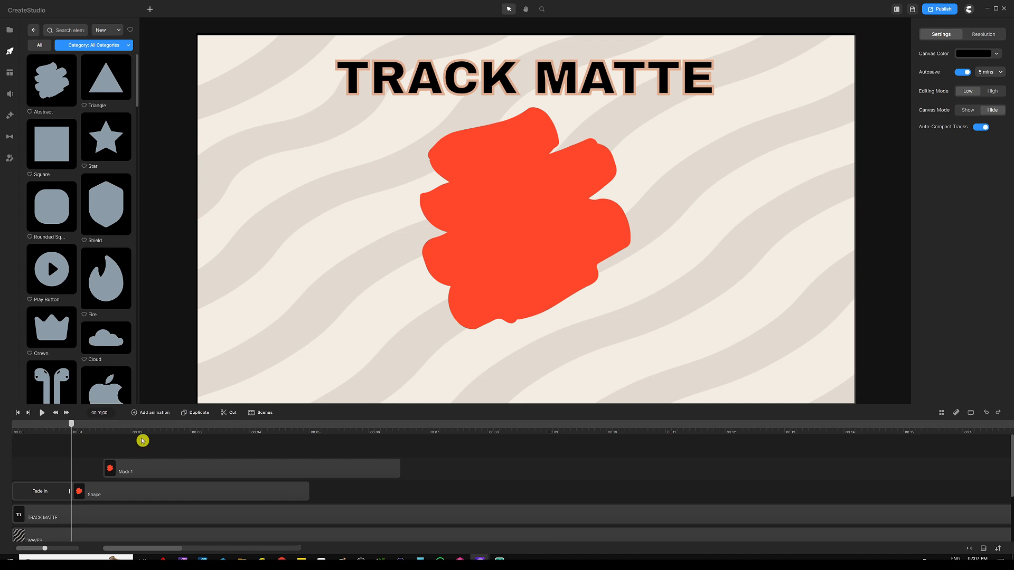
click(185, 467)
drag(186, 468, 153, 466)
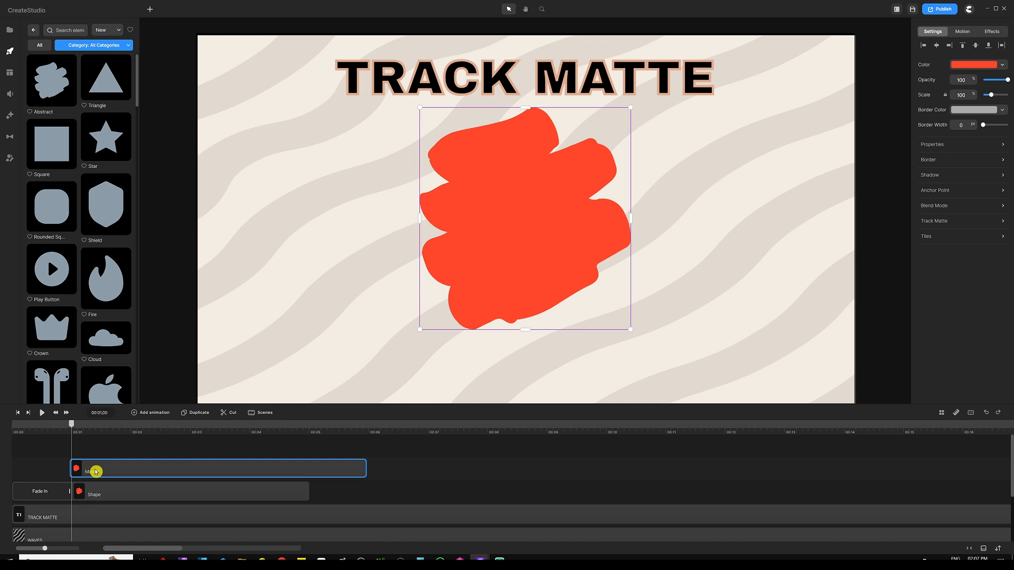
click(114, 447)
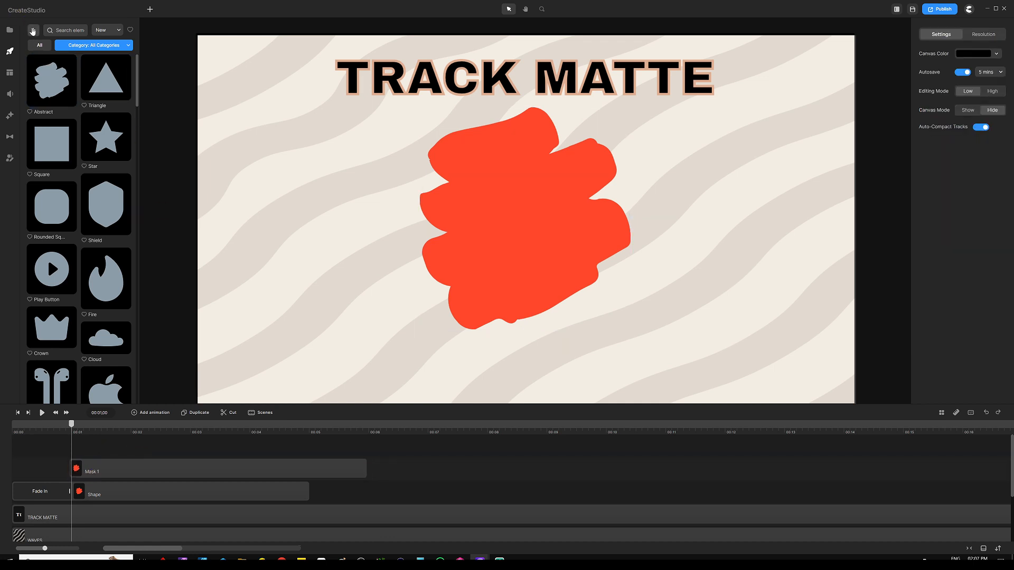
- Add the project photo of the woman in red sunglasses to the canvas and fit it to the canvas height
click(9, 31)
click(35, 68)
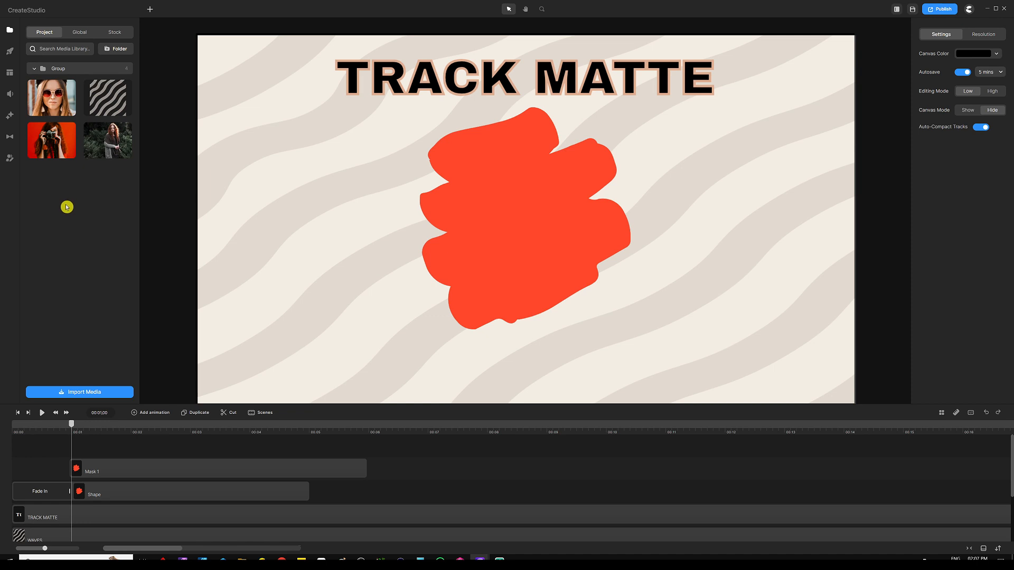
click(113, 33)
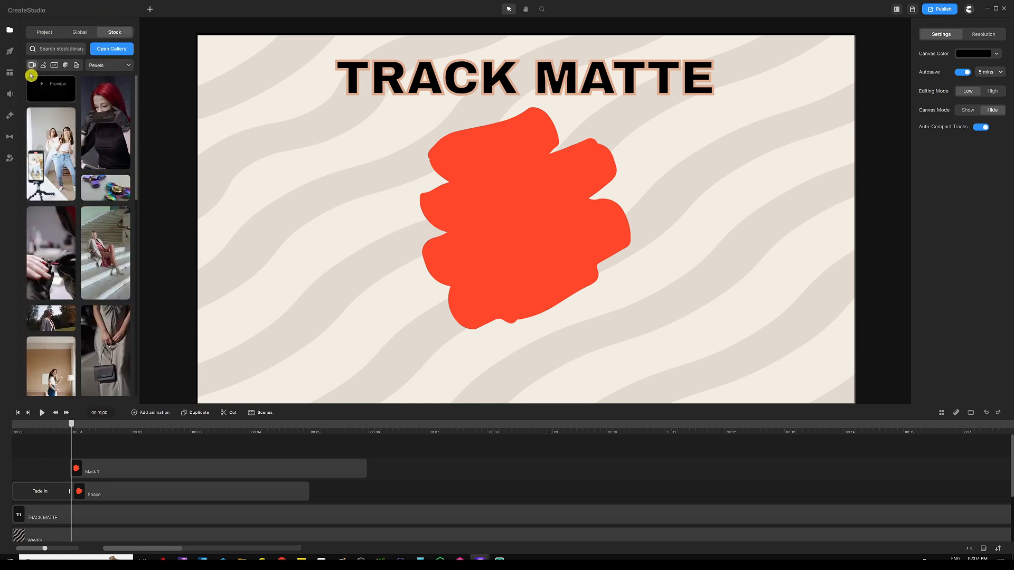
click(45, 34)
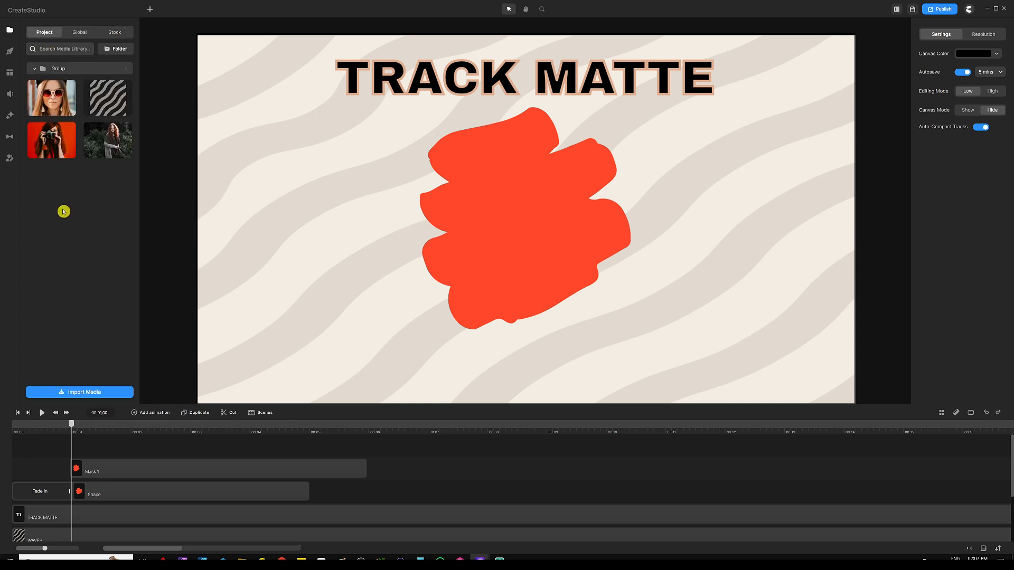
drag(50, 102, 415, 214)
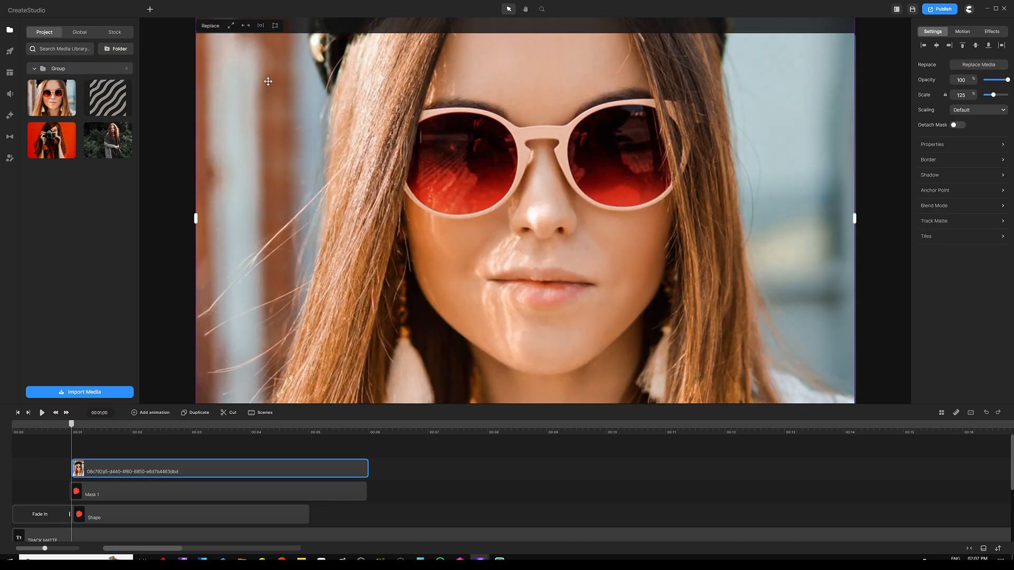
click(246, 26)
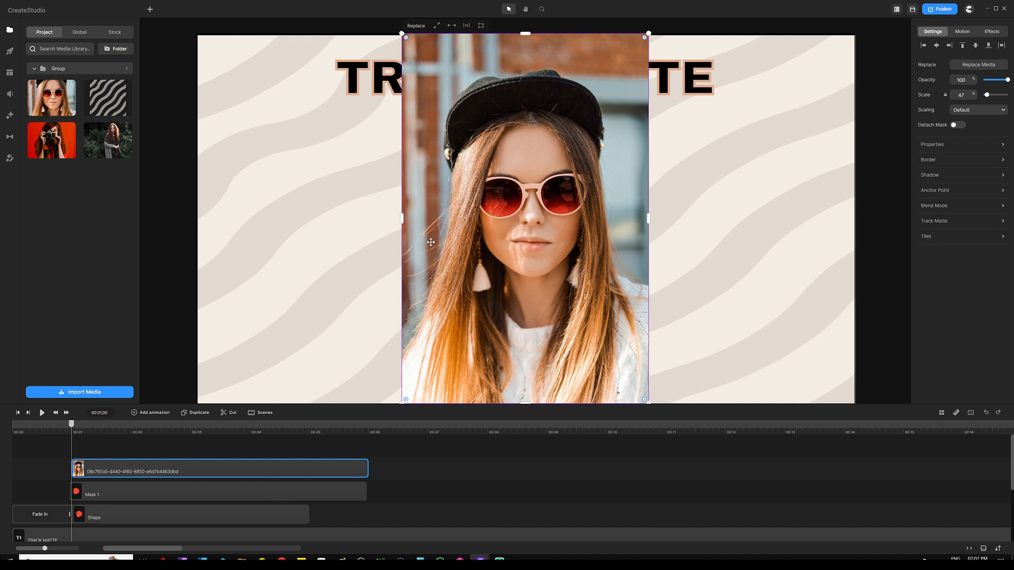
- Move the Mask 1 layer above the photo layer in the timeline
click(149, 491)
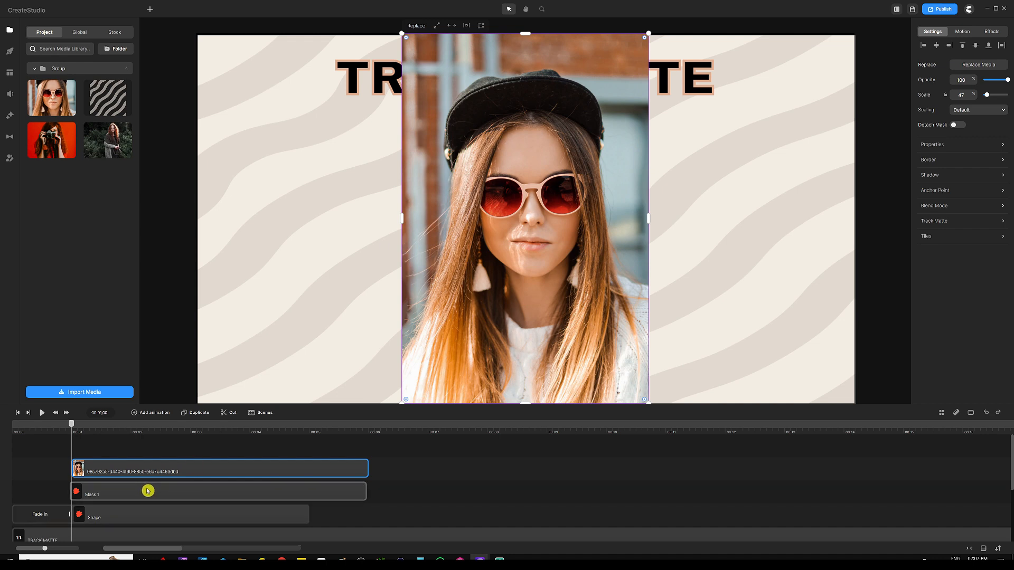
drag(148, 491, 152, 453)
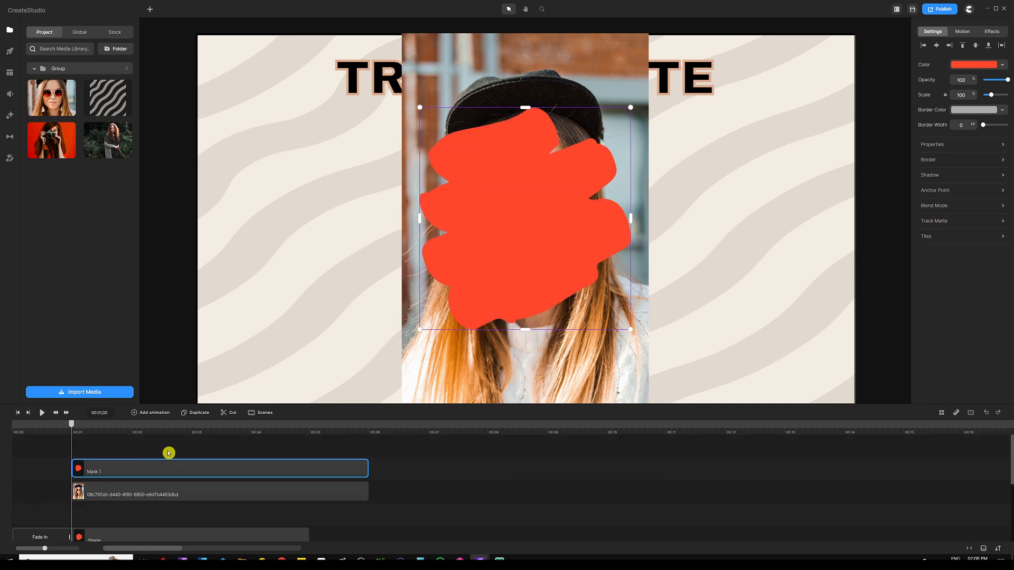
click(177, 450)
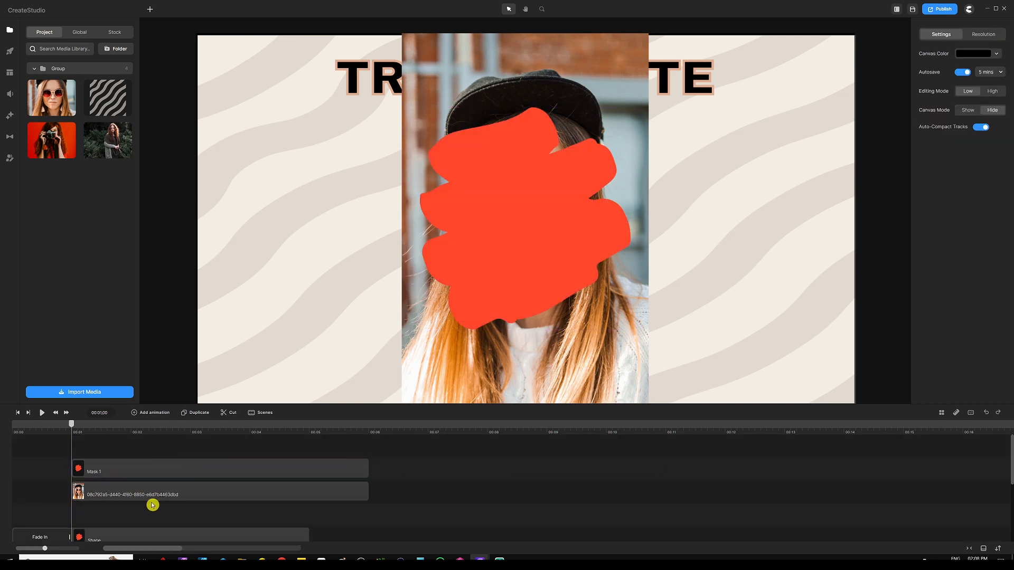
- Lower Mask 1's opacity to 52% and enlarge the photo to 56% scale, positioning the face behind the brush shape
click(197, 469)
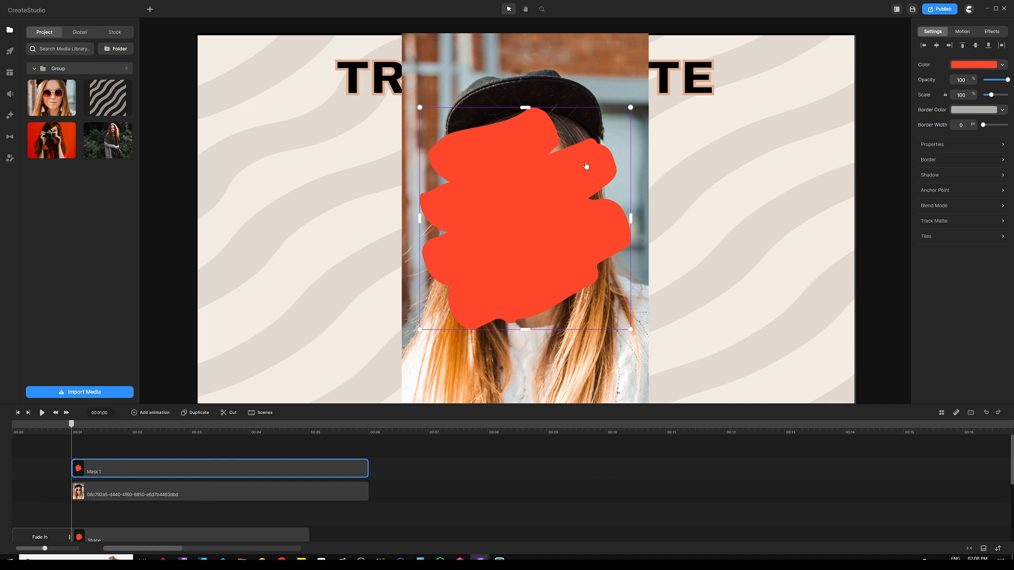
click(996, 81)
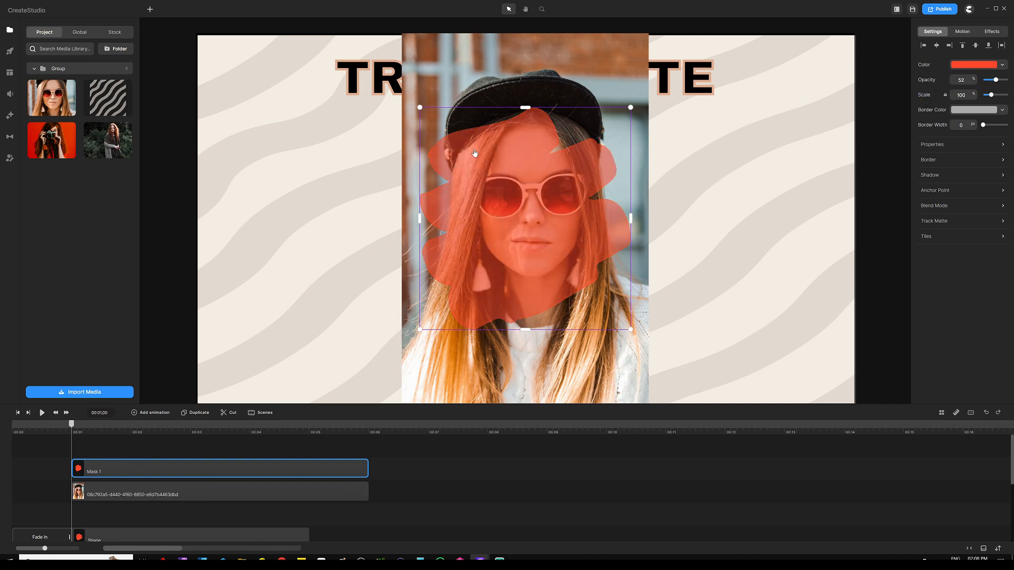
click(604, 57)
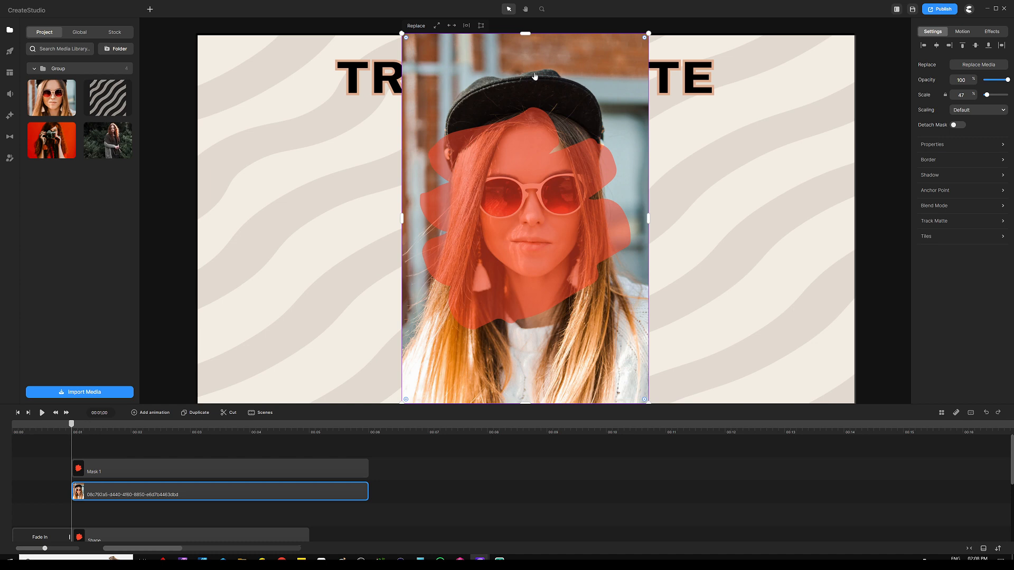
drag(583, 75, 573, 81)
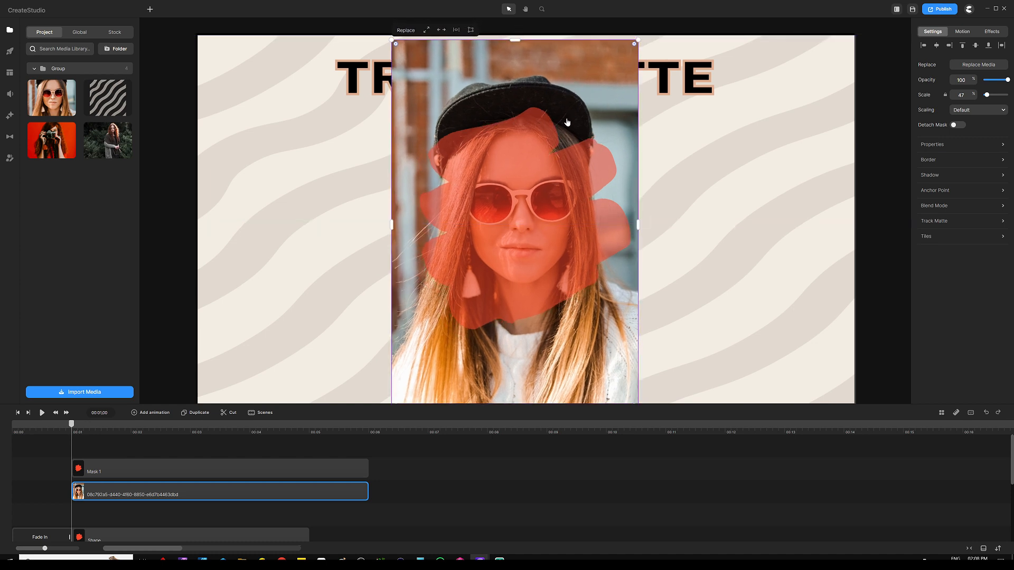
scroll(566, 117, down, 3)
drag(606, 278, 629, 323)
drag(599, 239, 584, 224)
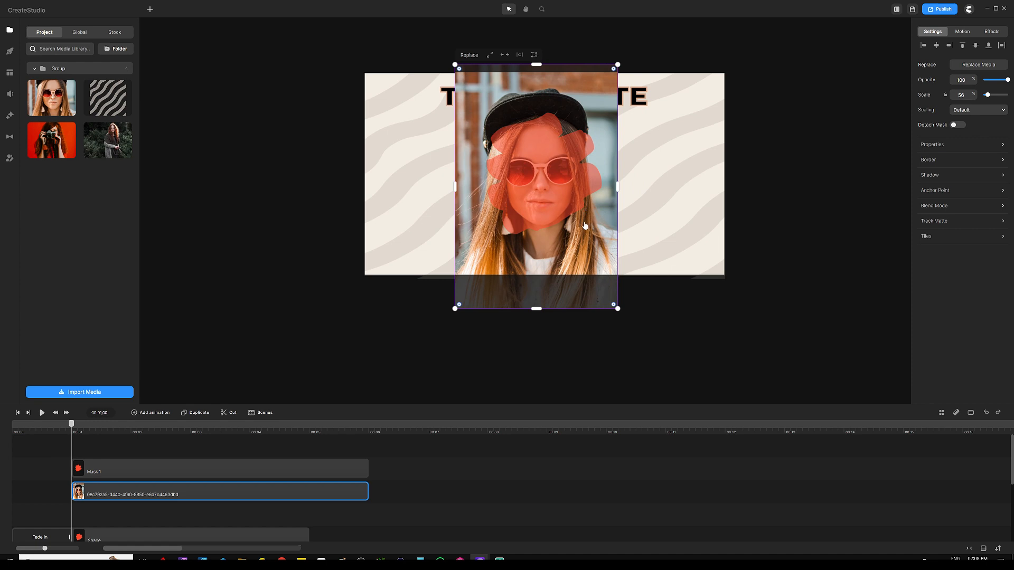
scroll(584, 226, up, 3)
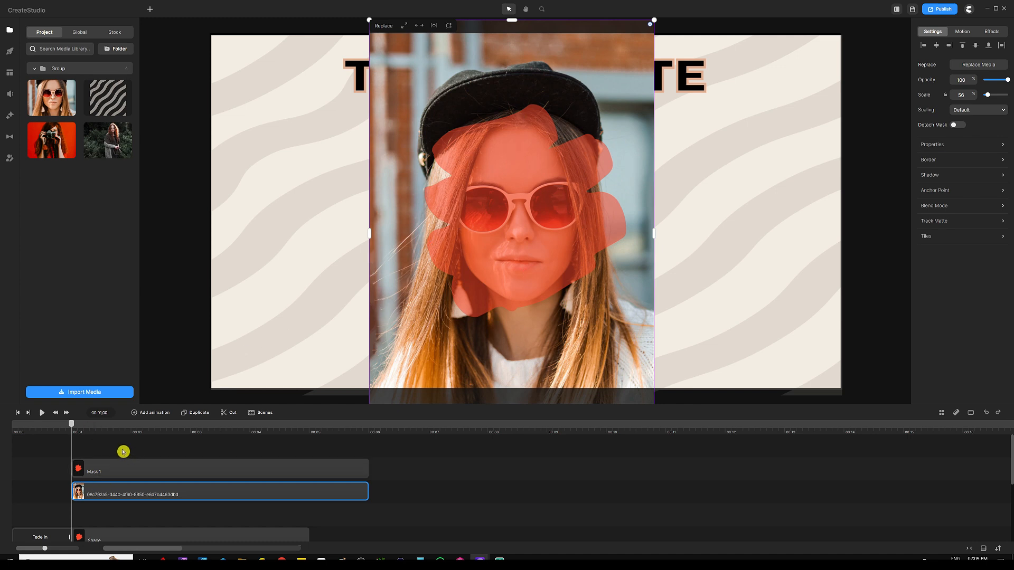
- Restore the Mask 1 shape's opacity to 100% and deselect it
click(111, 466)
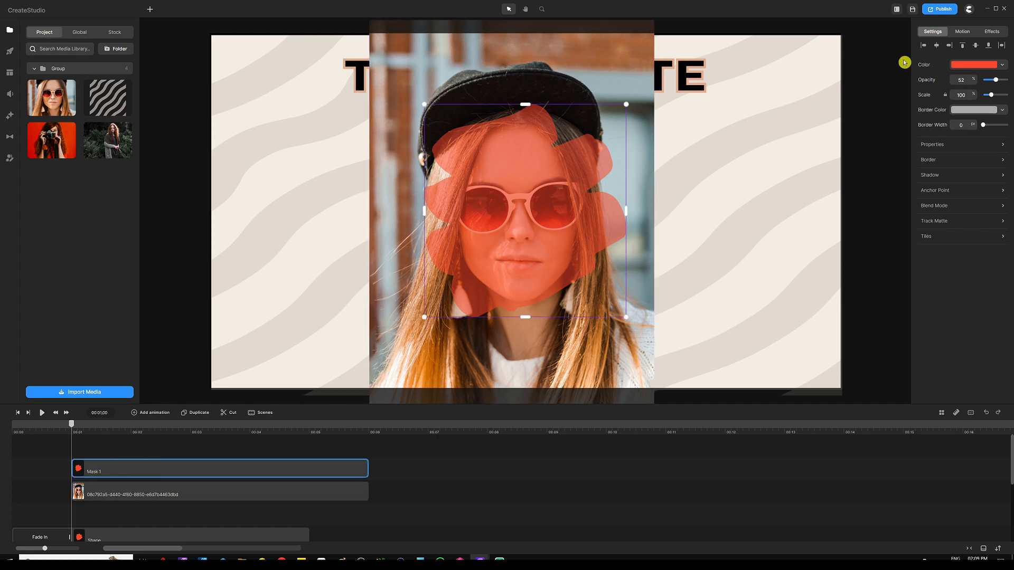
drag(996, 80, 1008, 80)
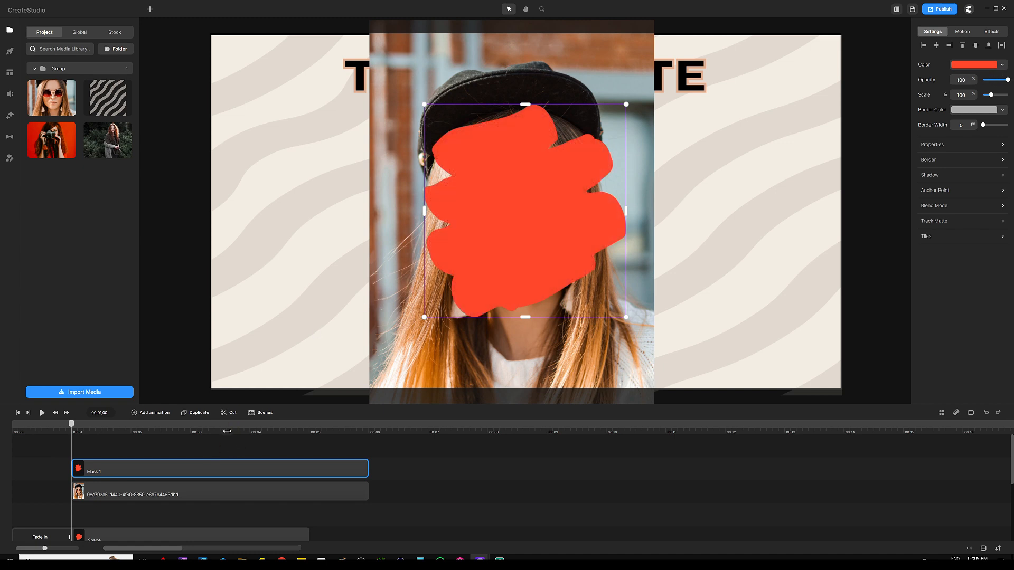
click(177, 454)
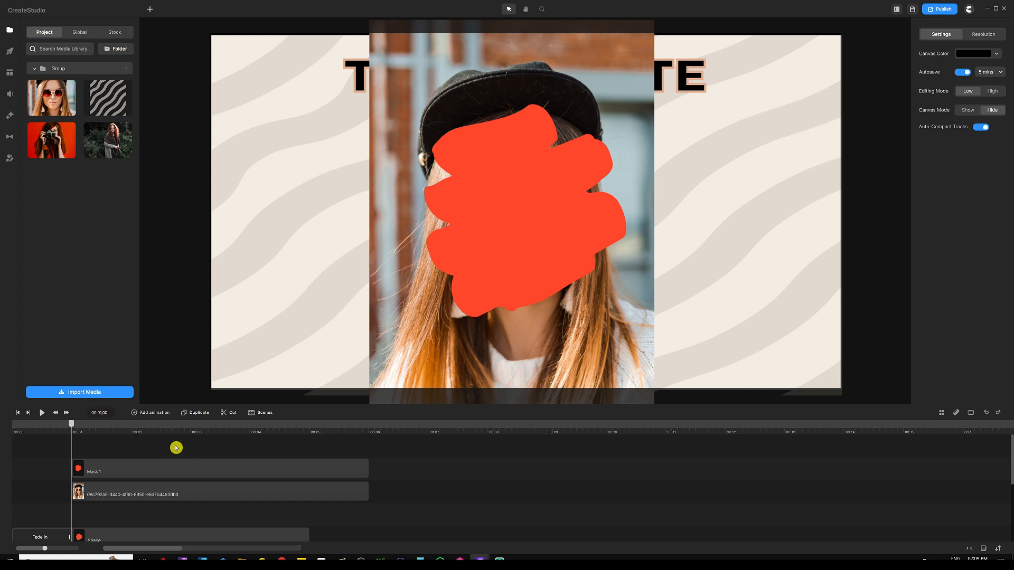
- Set Mask 1 as the photo's track matte with the type Alpha, and deselect the photo
click(124, 496)
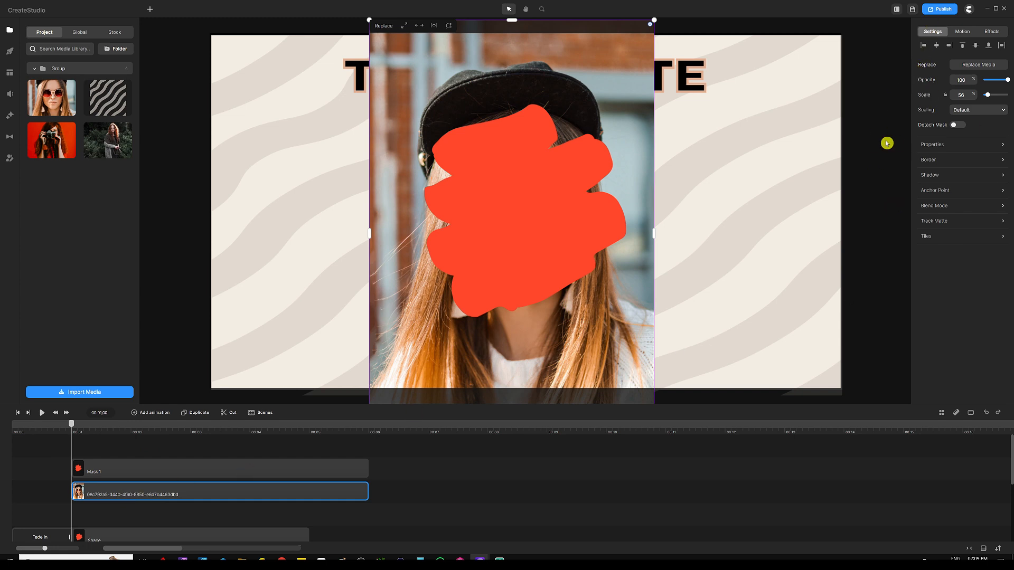
click(930, 223)
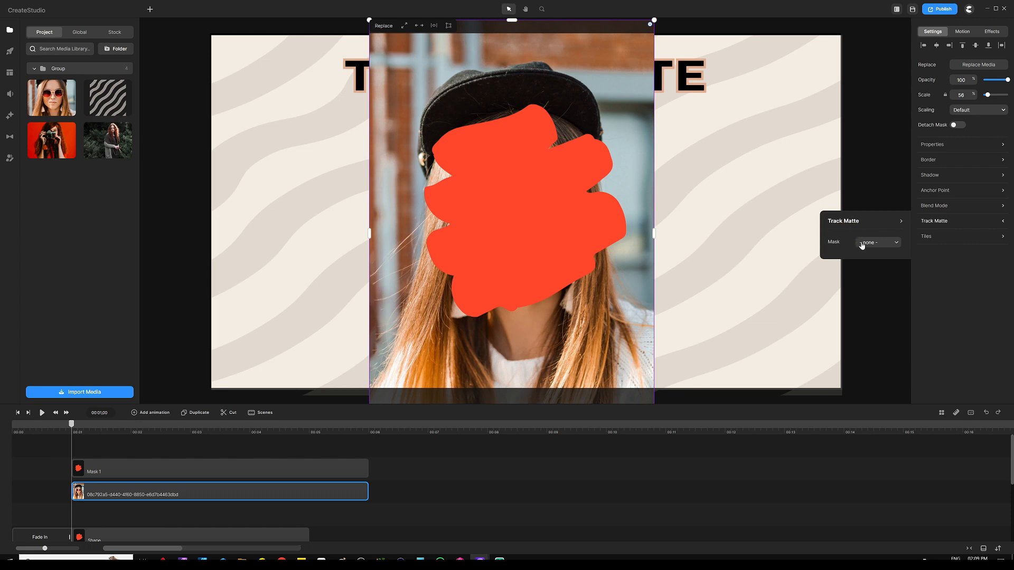
click(896, 243)
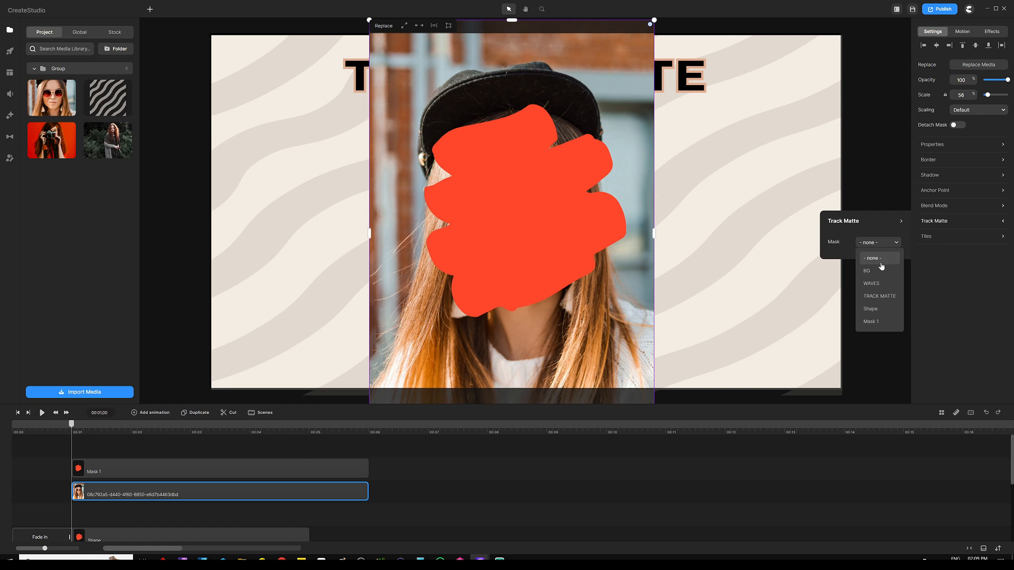
click(873, 322)
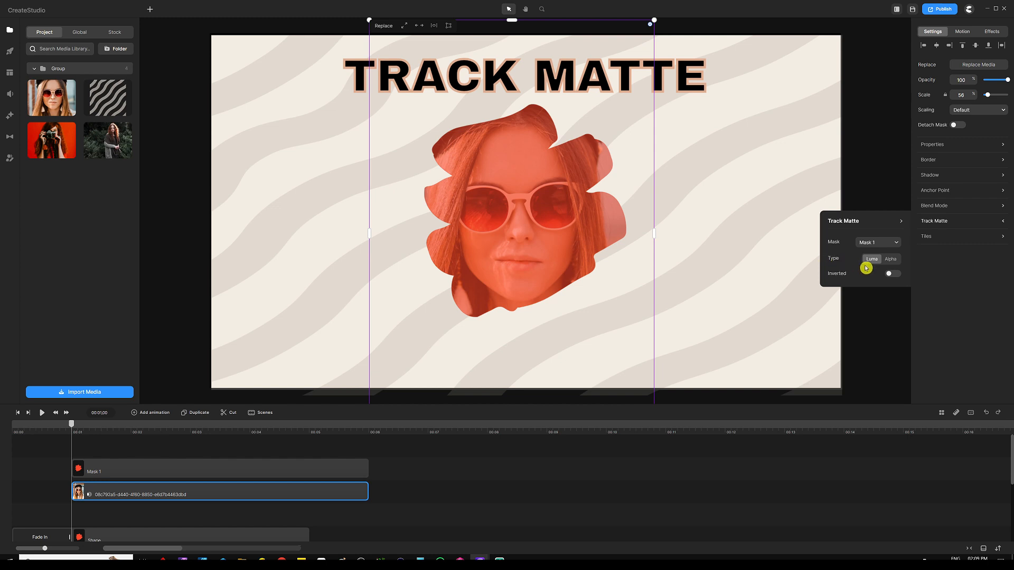
click(891, 260)
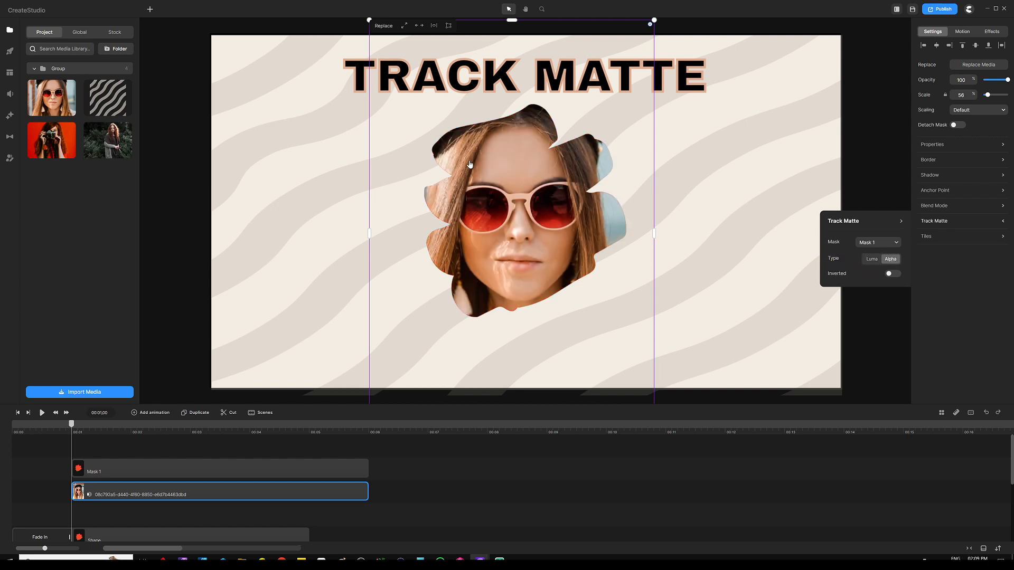
click(186, 449)
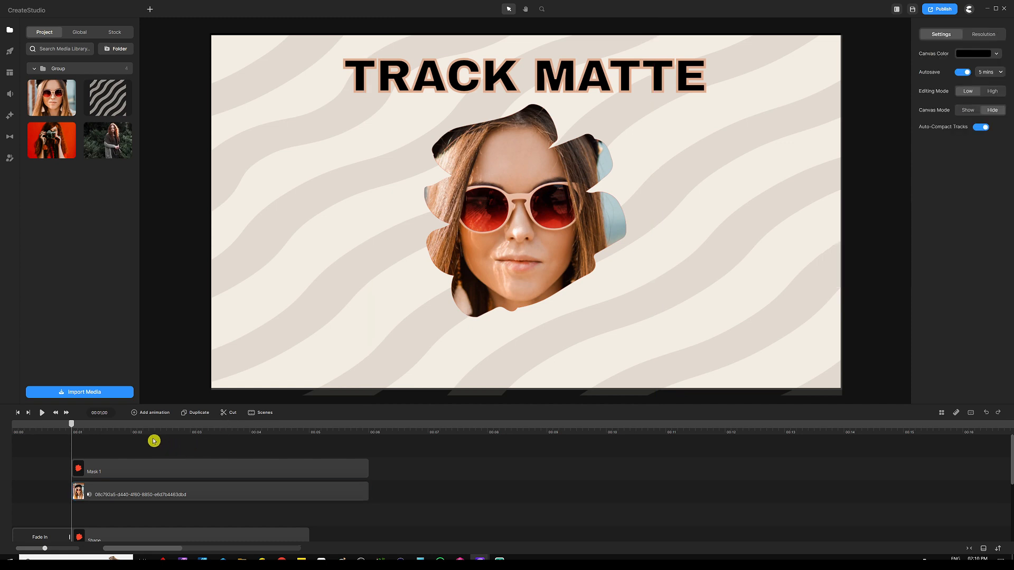
- Apply the Doodle effect to the Mask 1 layer
click(117, 466)
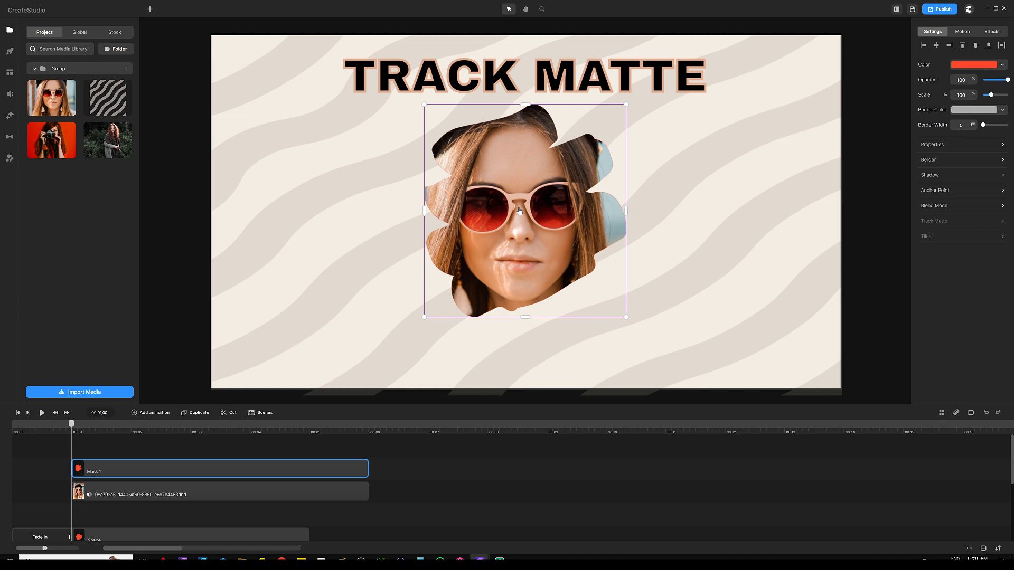
click(108, 340)
click(136, 473)
click(8, 116)
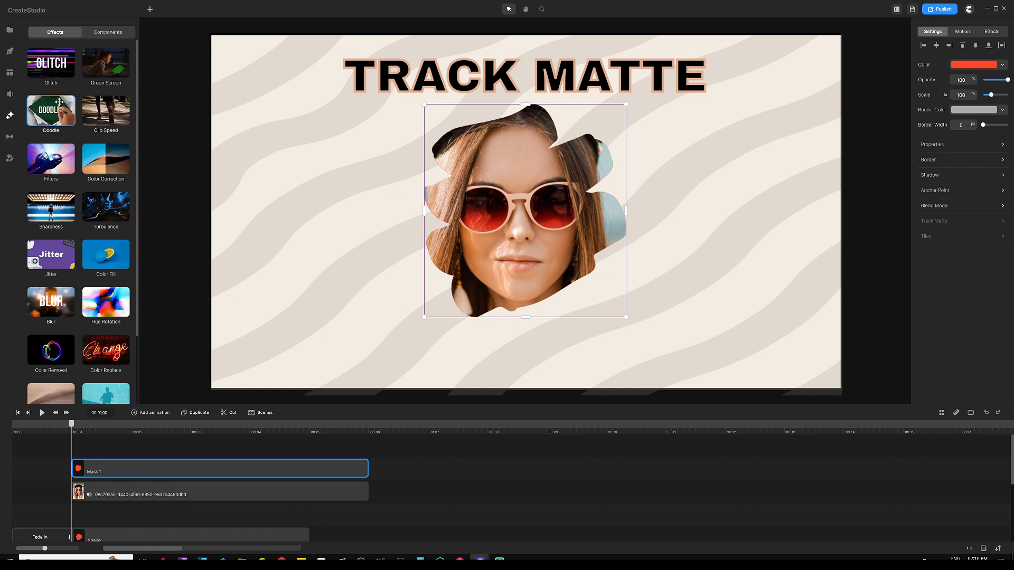
mouse_move(53, 112)
mouse_down()
mouse_move(143, 105)
mouse_move(189, 200)
mouse_move(160, 278)
mouse_move(150, 434)
mouse_move(158, 470)
mouse_up()
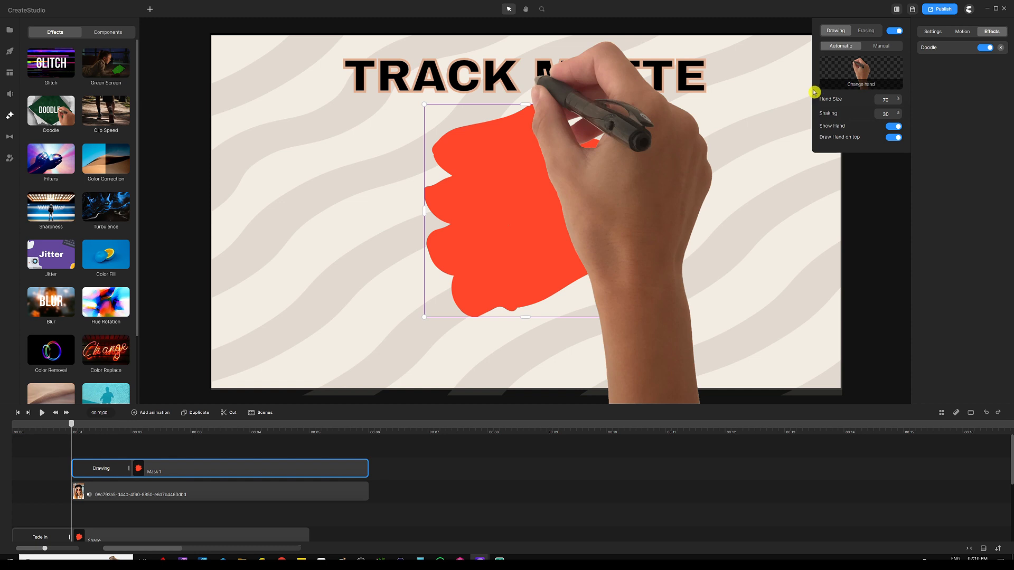
- Change the Doodle effect's drawing hand to the light-skinned hand holding a thick black marker
click(863, 86)
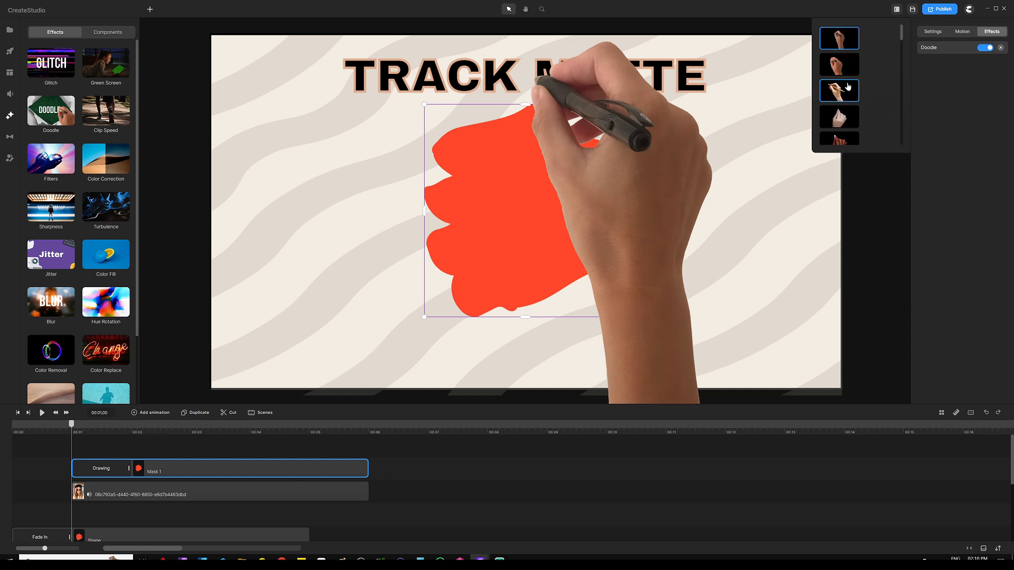
click(849, 80)
scroll(852, 73, down, 5)
scroll(857, 74, down, 5)
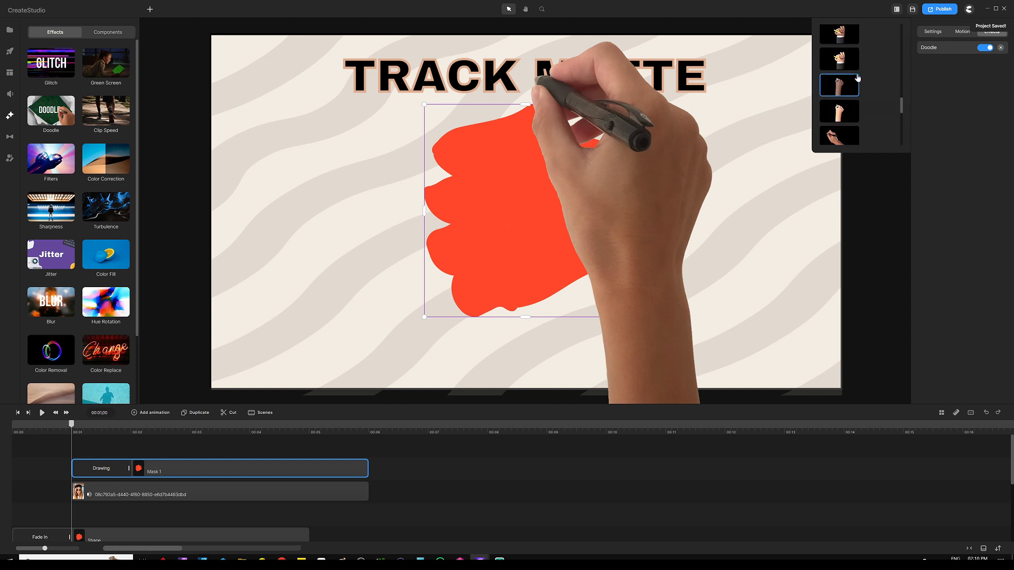
scroll(856, 77, down, 4)
click(864, 77)
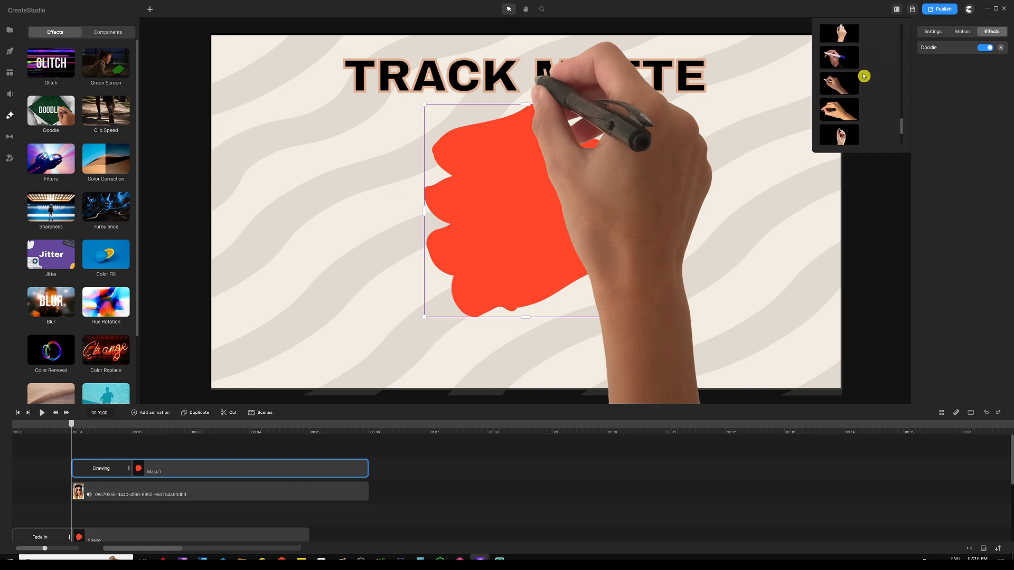
click(843, 114)
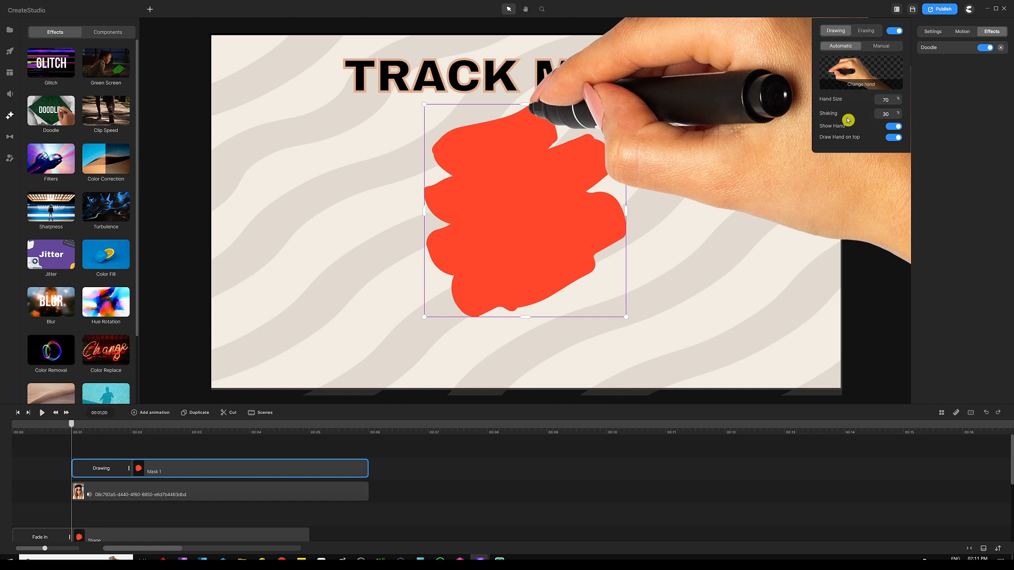
- Set the Doodle effect's hand shaking to 5% and deselect the Mask 1 layer
drag(889, 113, 869, 115)
key(Return)
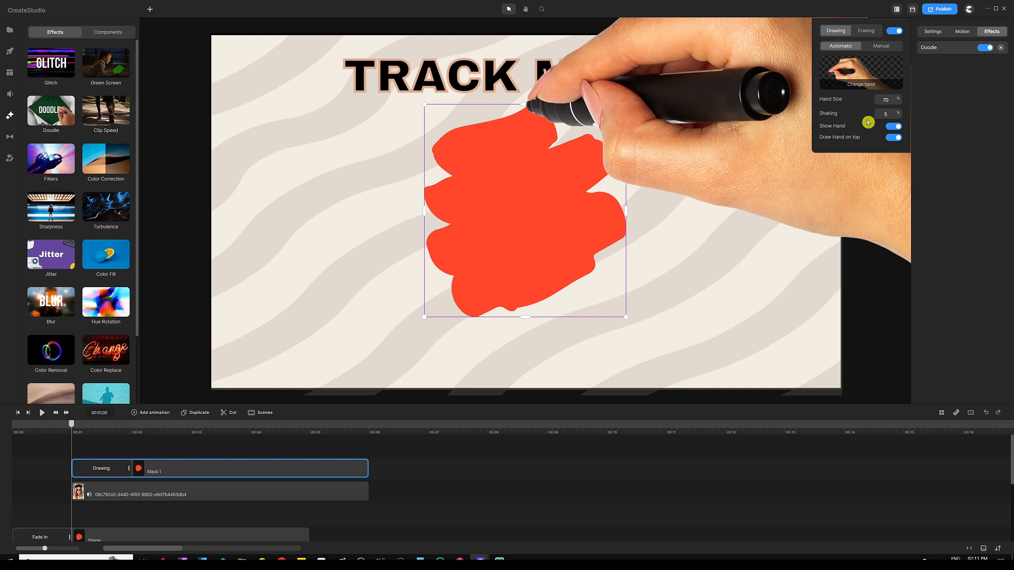
click(188, 448)
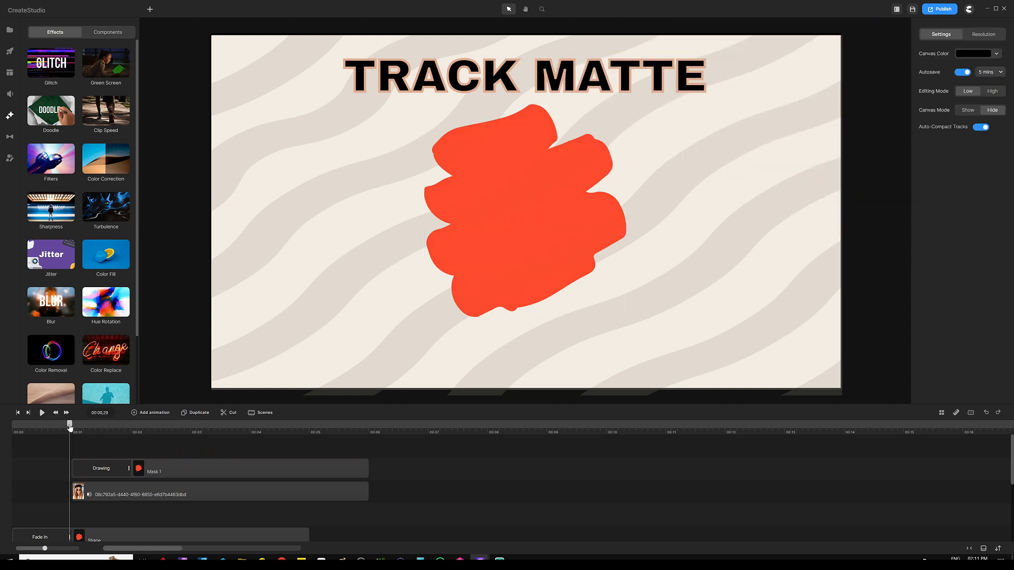
- Preview the hand-drawn photo reveal from about 1 second, and park the playhead at 2 seconds
click(41, 413)
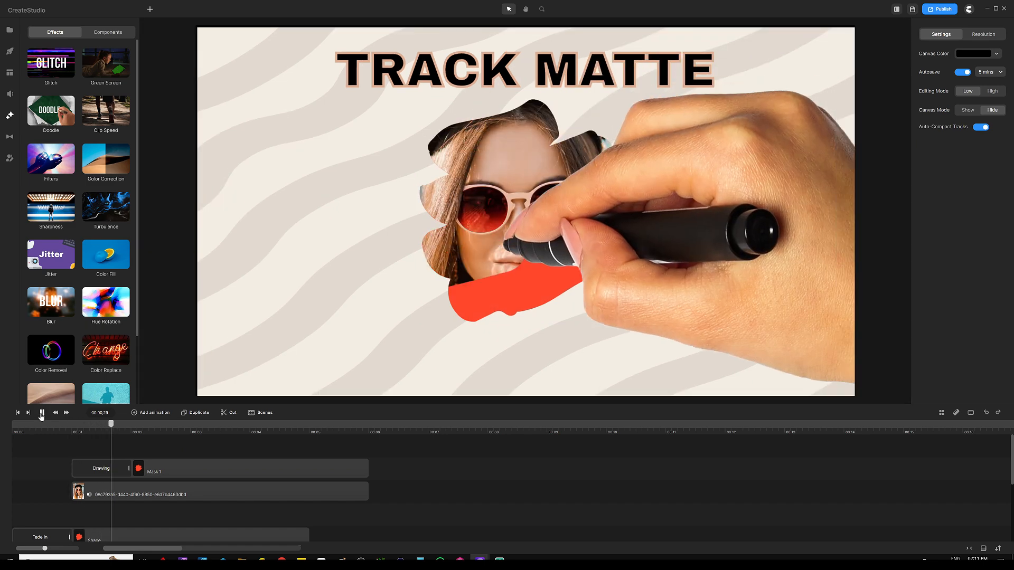
click(42, 414)
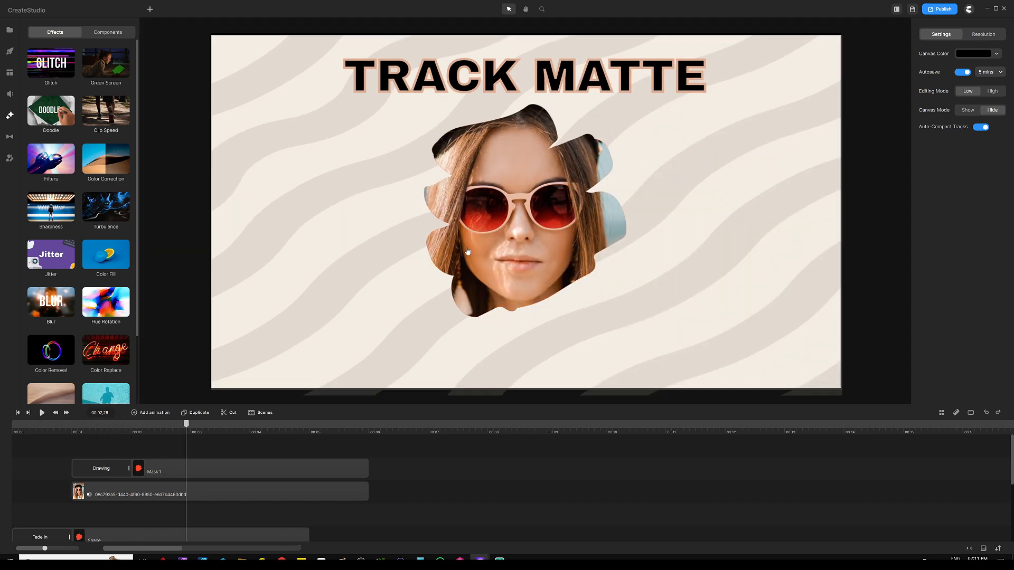
mouse_move(185, 425)
mouse_down()
mouse_move(74, 426)
mouse_move(141, 424)
mouse_move(132, 421)
mouse_up()
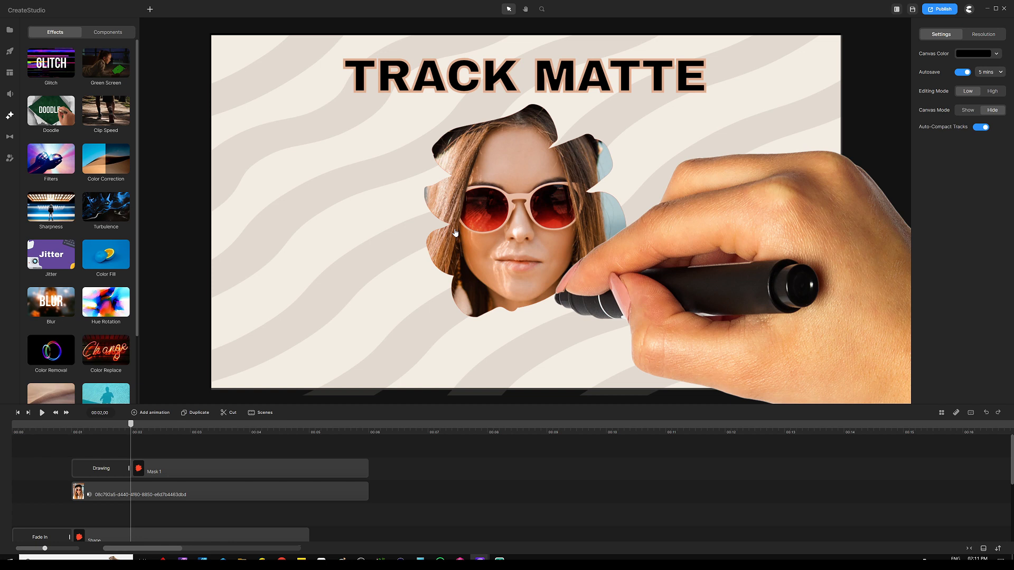
click(191, 473)
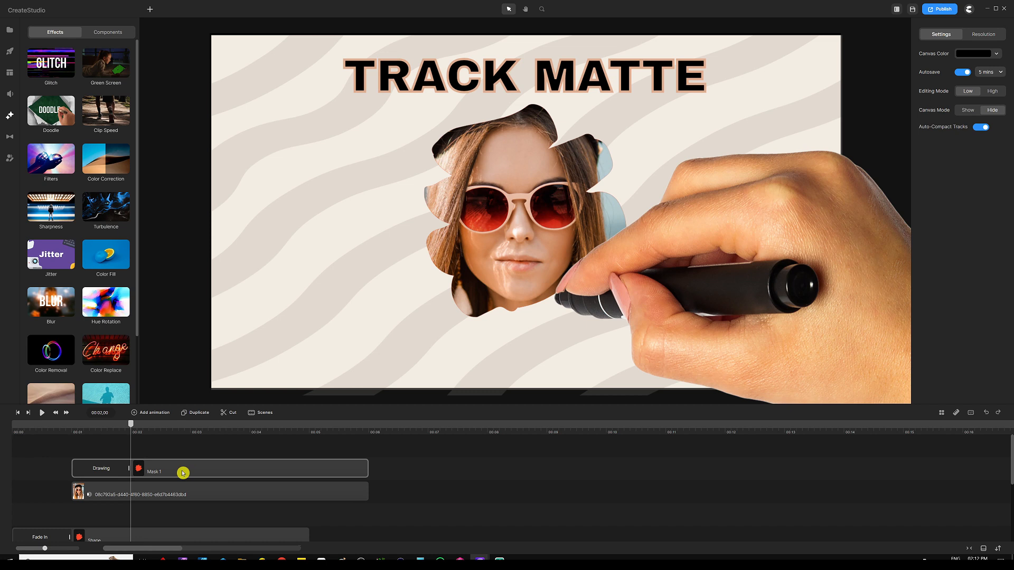
shift+click(186, 495)
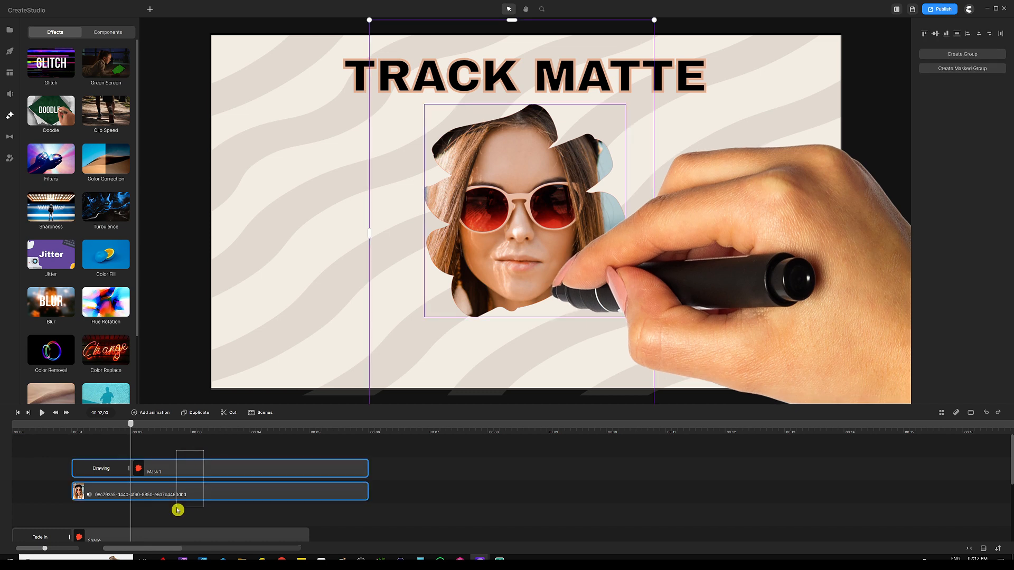
right_click(188, 496)
click(165, 446)
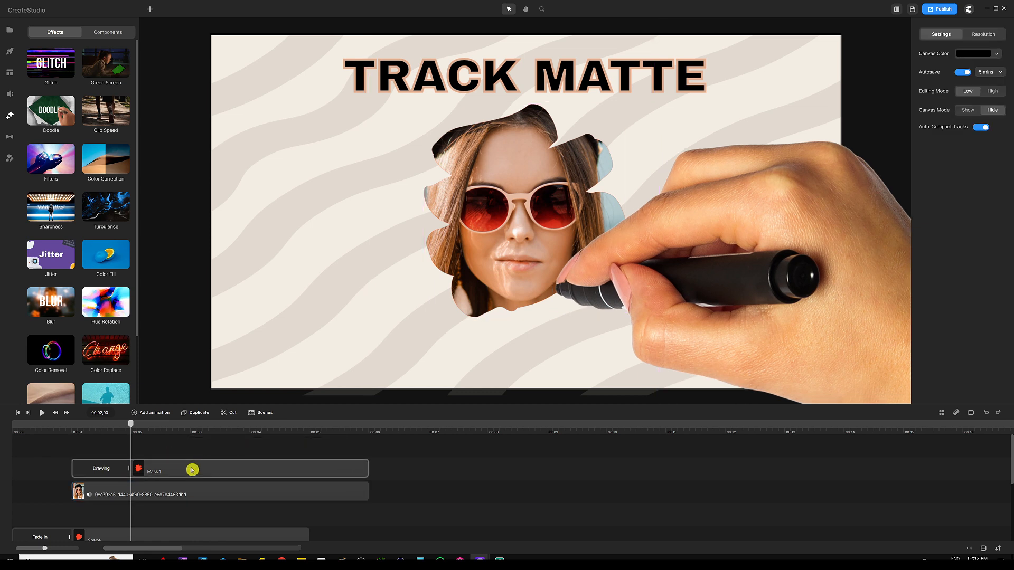
click(192, 470)
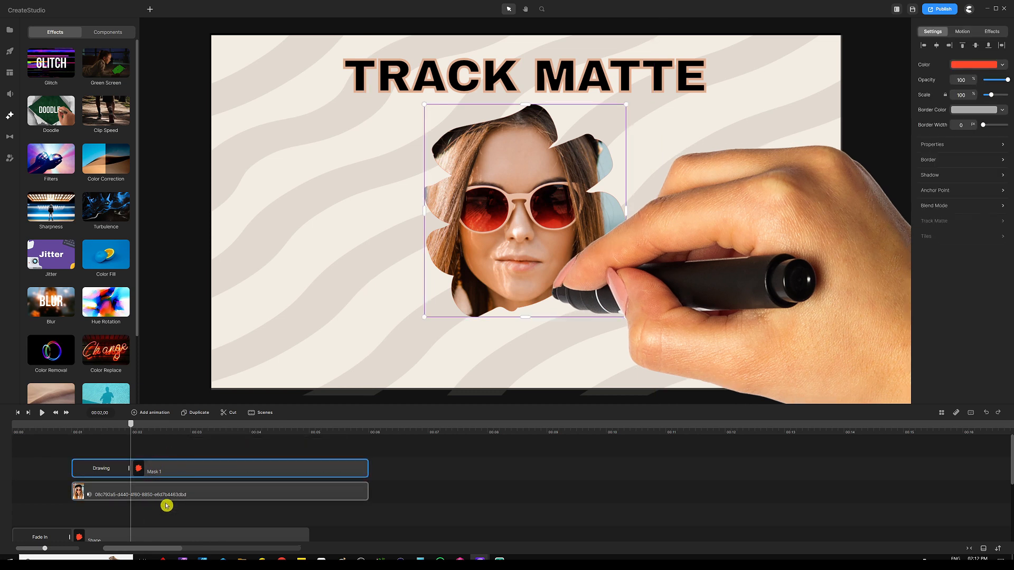
click(192, 455)
click(177, 471)
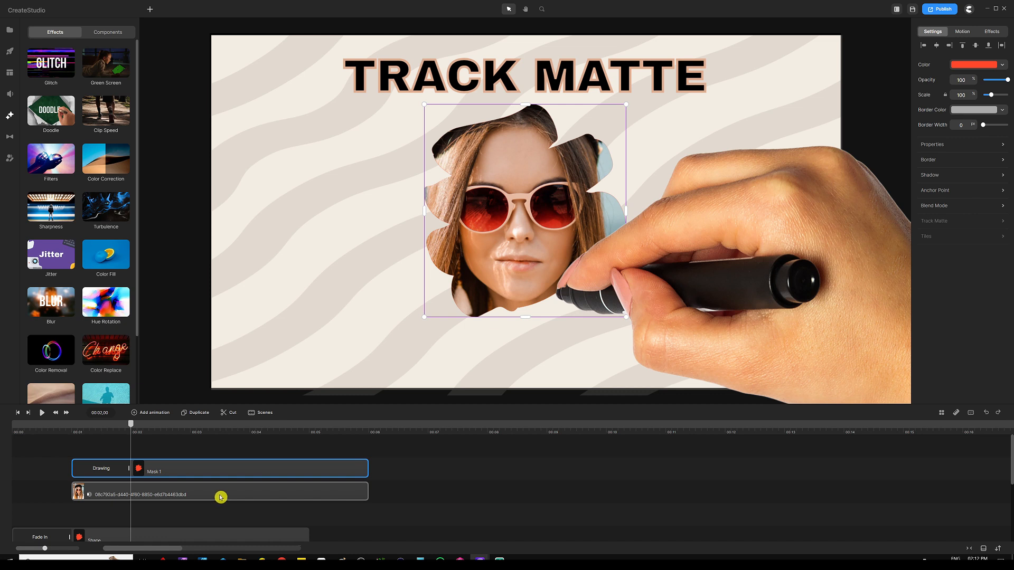
- Add Position and Scale keyframes to the photo layer at 2 seconds, extending the end keyframe to just past 3 seconds
click(161, 494)
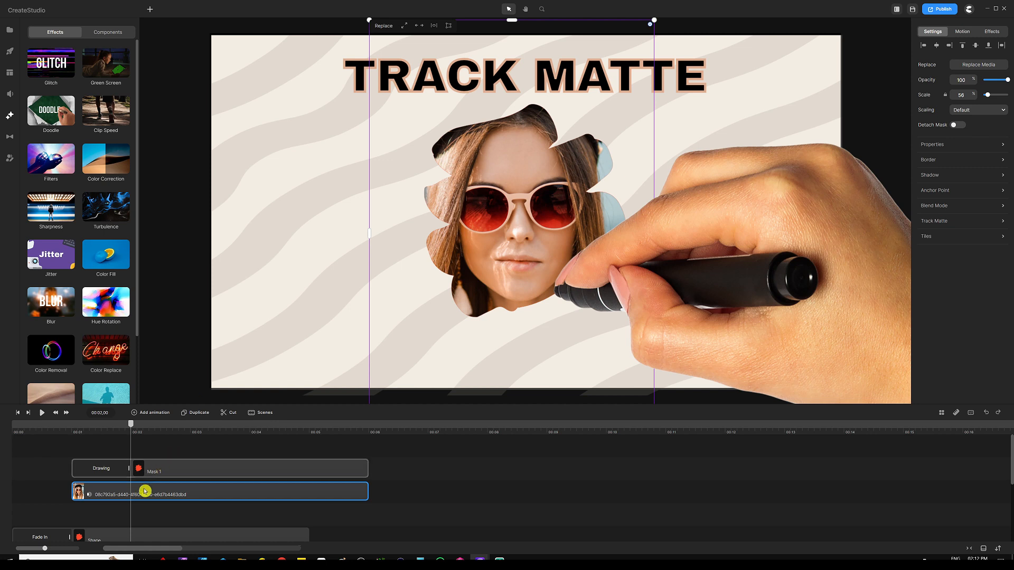
click(156, 414)
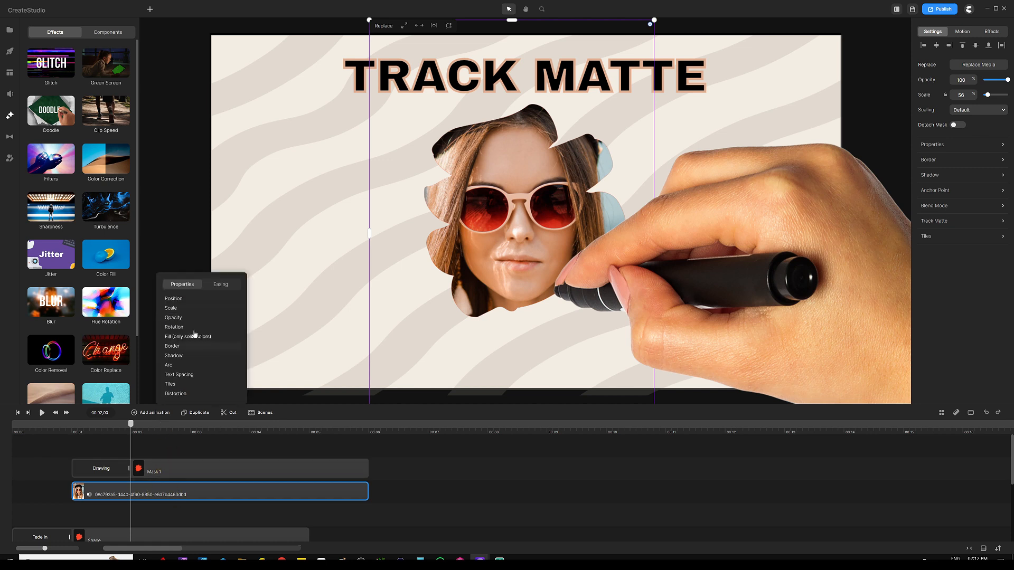
click(200, 299)
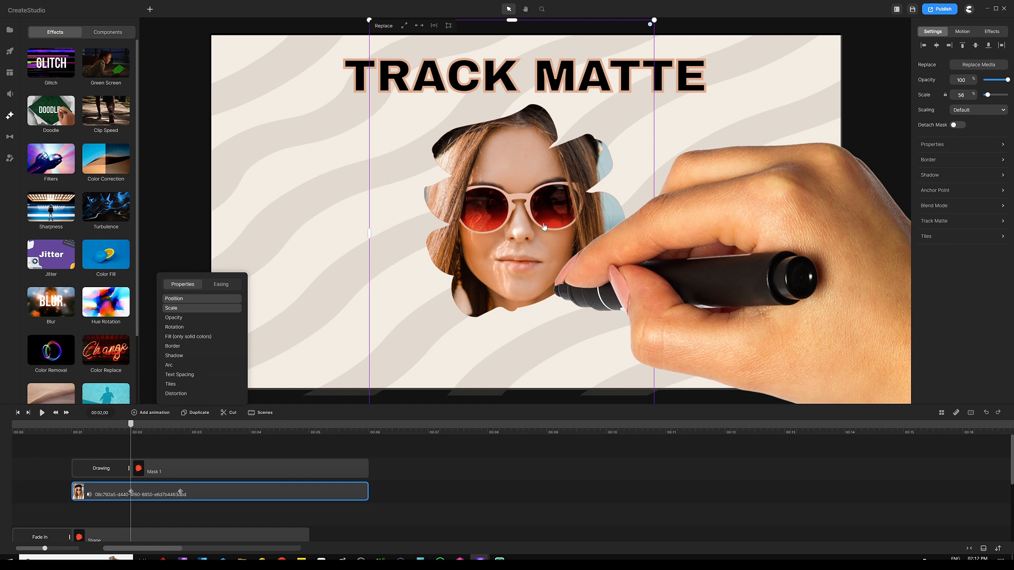
click(191, 449)
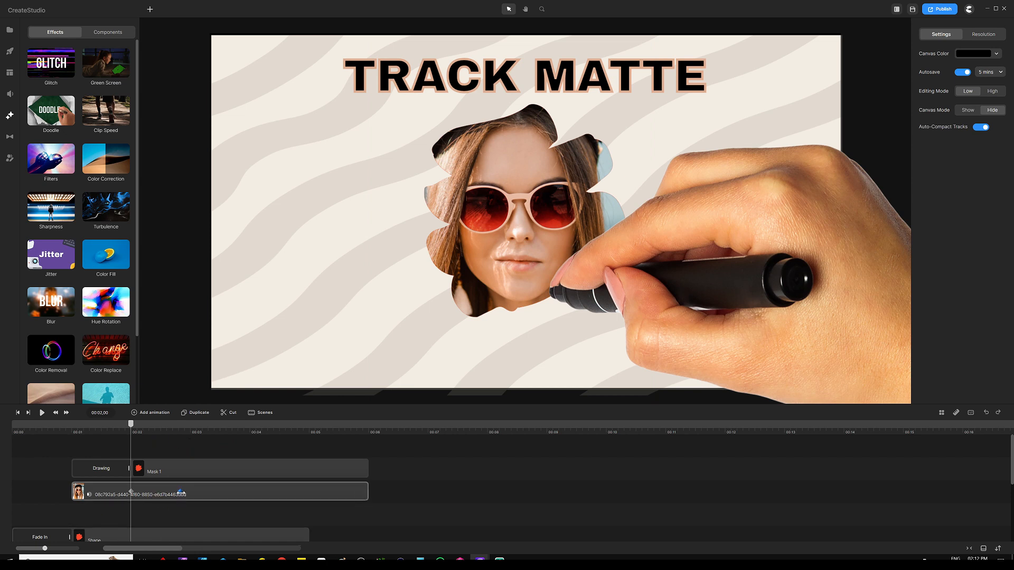
drag(181, 492, 208, 492)
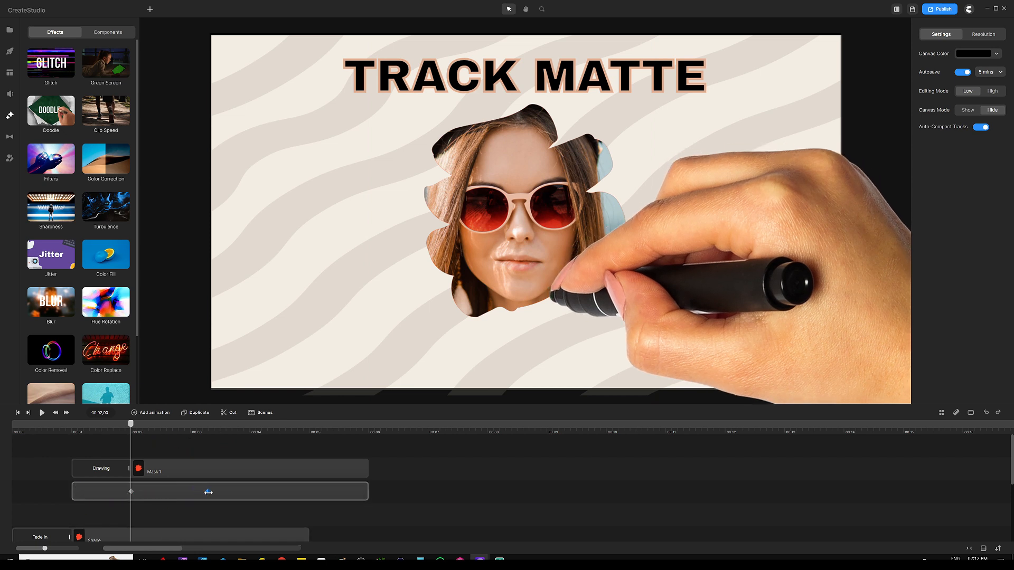
click(208, 492)
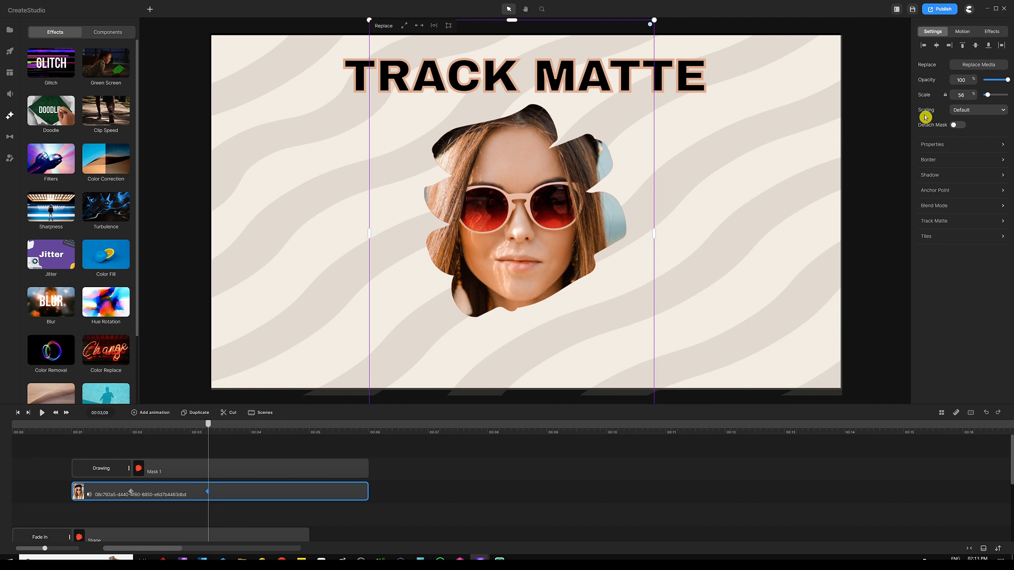
- Reduce the photo's scale to 36% at the end keyframe, and lock the Mask 1 layer
drag(971, 94, 962, 95)
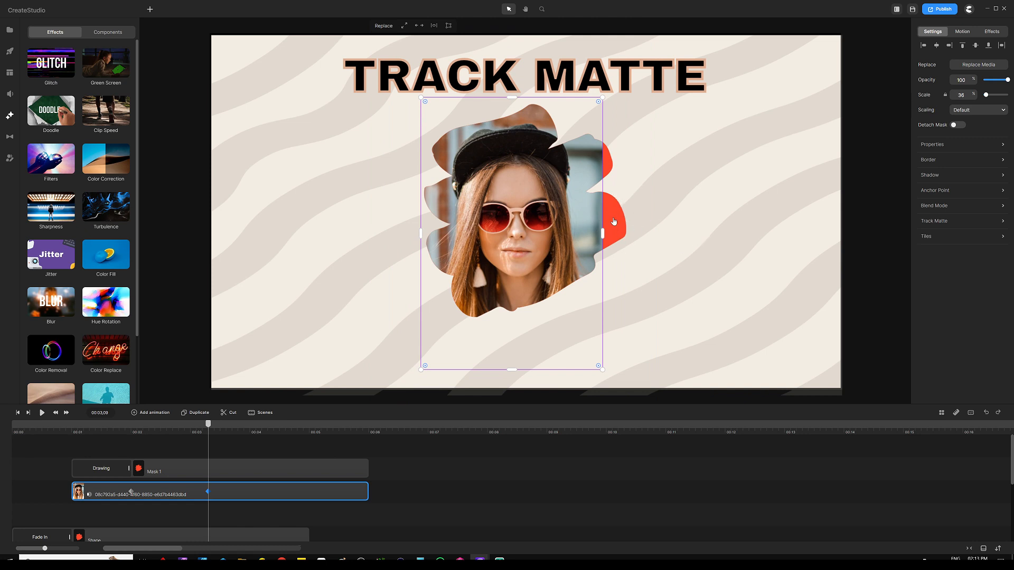
click(532, 199)
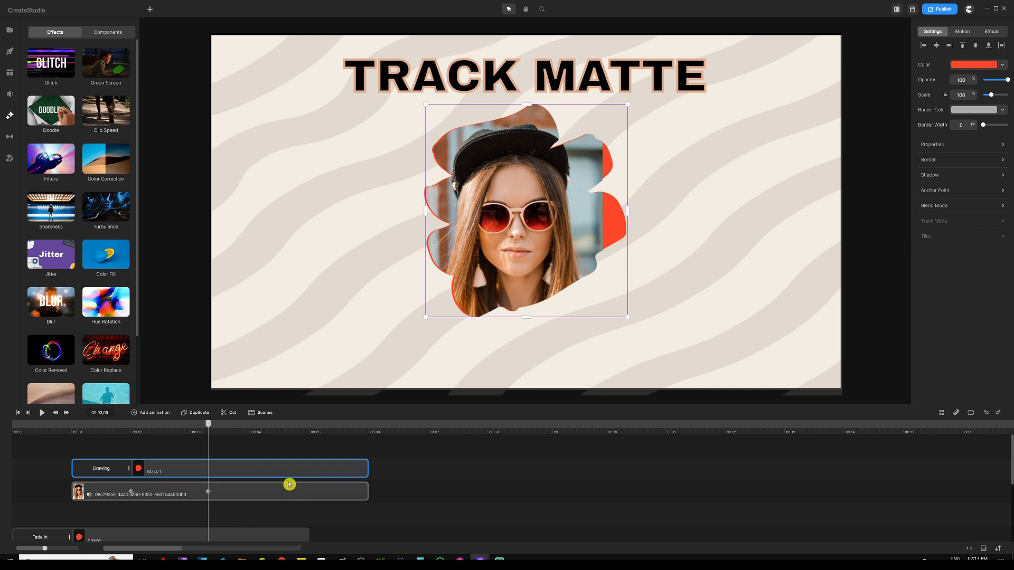
right_click(301, 467)
click(326, 408)
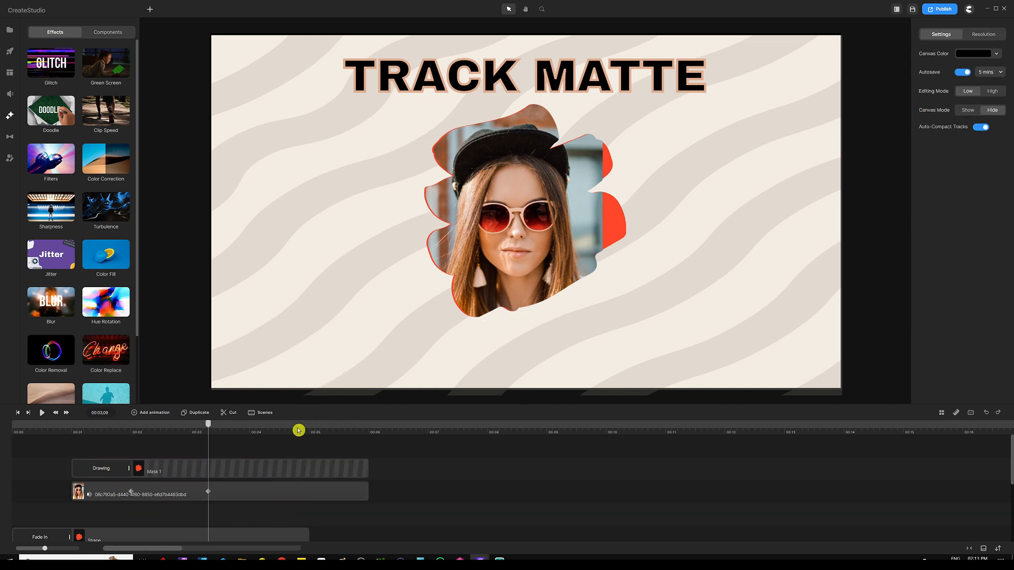
- Reposition the photo at the end keyframe and resize it to about 41% scale so it fills the brush-shaped mask
click(309, 491)
drag(502, 222, 525, 220)
scroll(513, 182, down, 3)
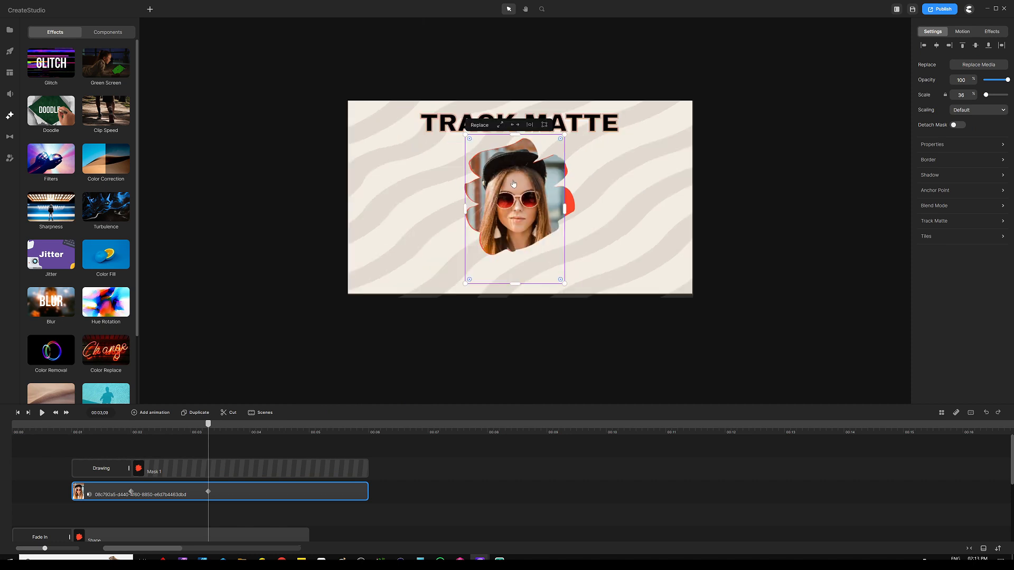
drag(466, 284, 446, 310)
drag(565, 133, 579, 122)
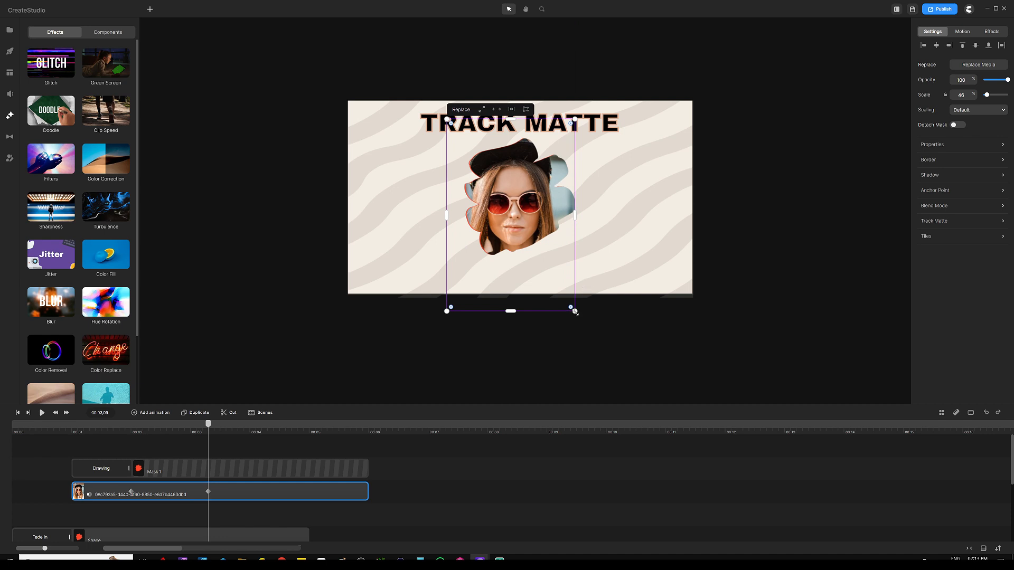
drag(577, 312, 553, 285)
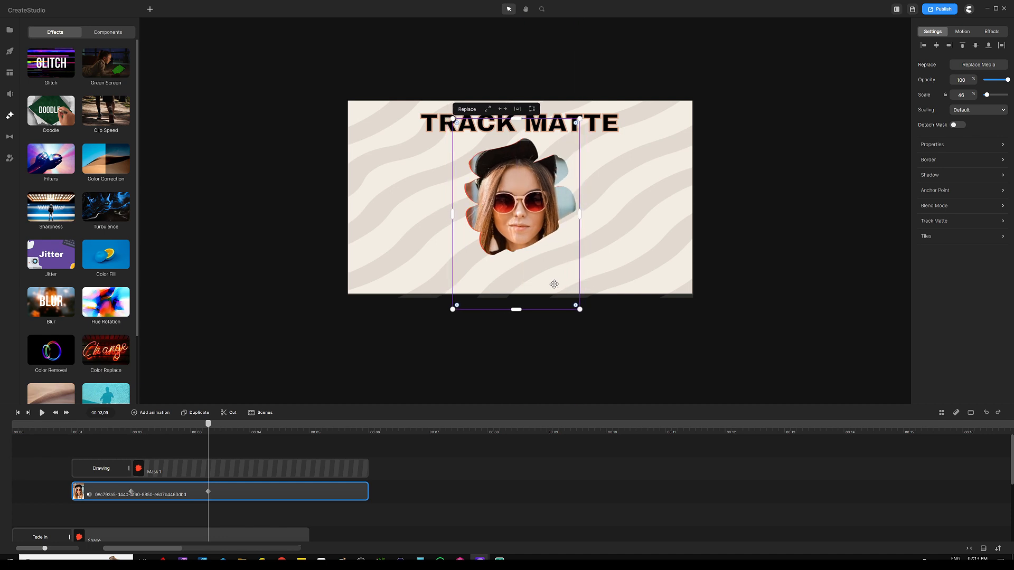
drag(452, 309, 465, 288)
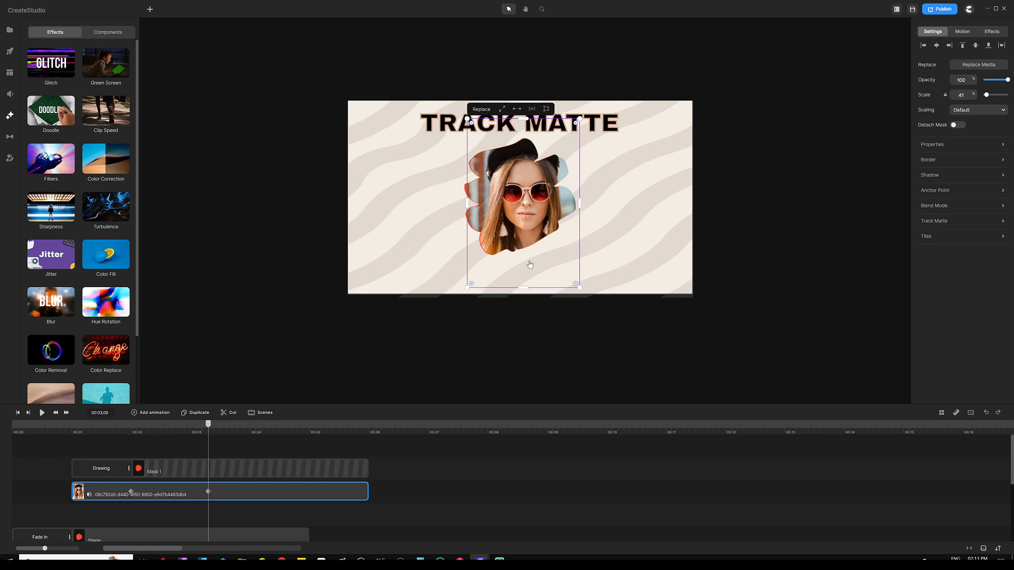
drag(527, 256, 528, 261)
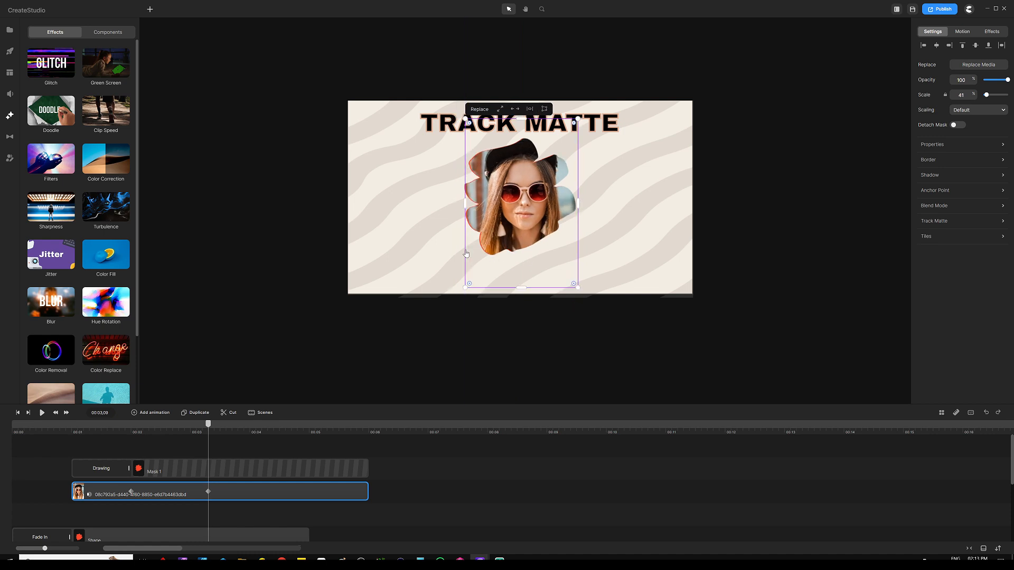
drag(465, 288, 462, 290)
key(ctrl+0)
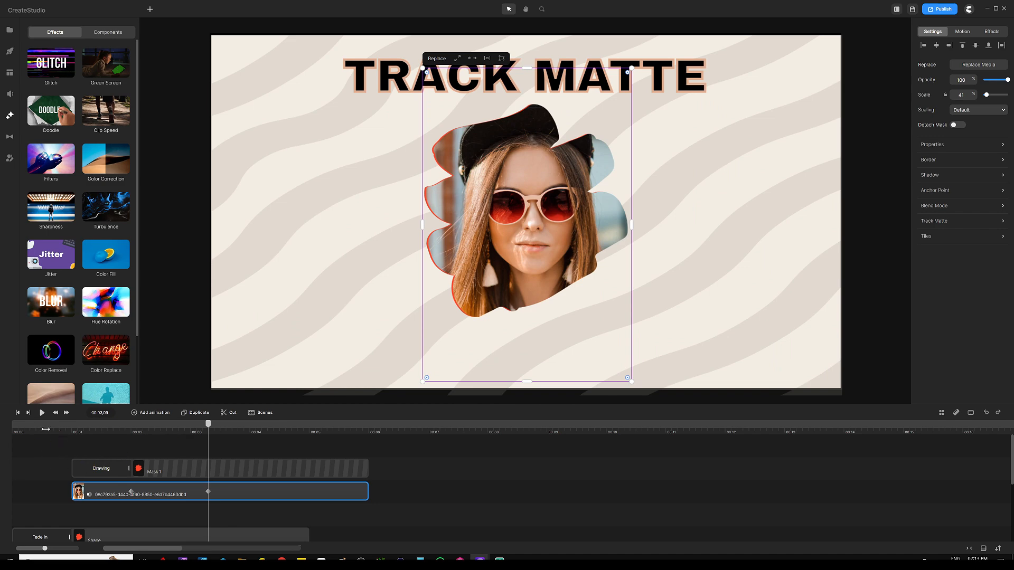
- Play the whole animation from the start to check the reveal and the photo's zoom-out
click(16, 414)
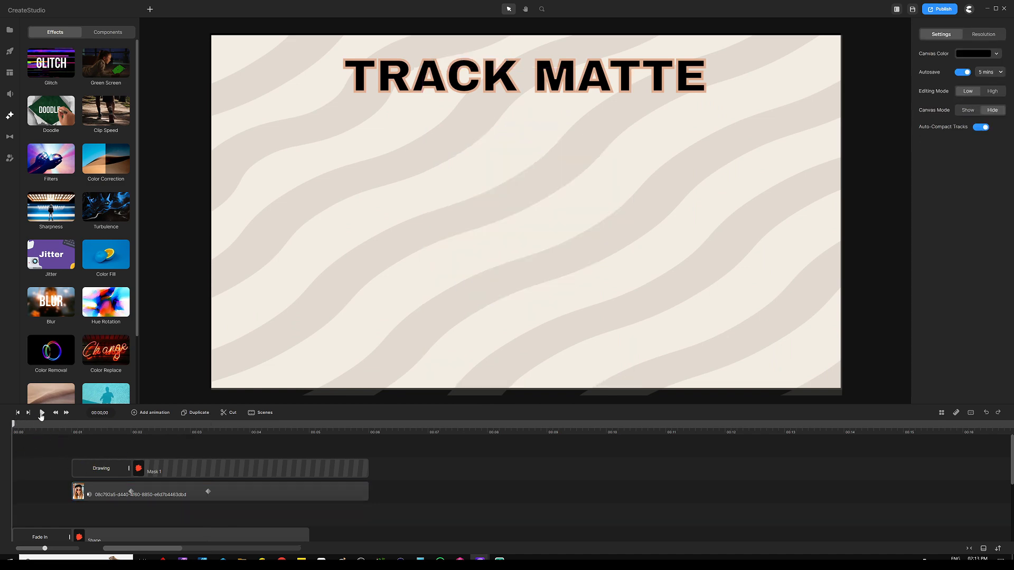
click(41, 413)
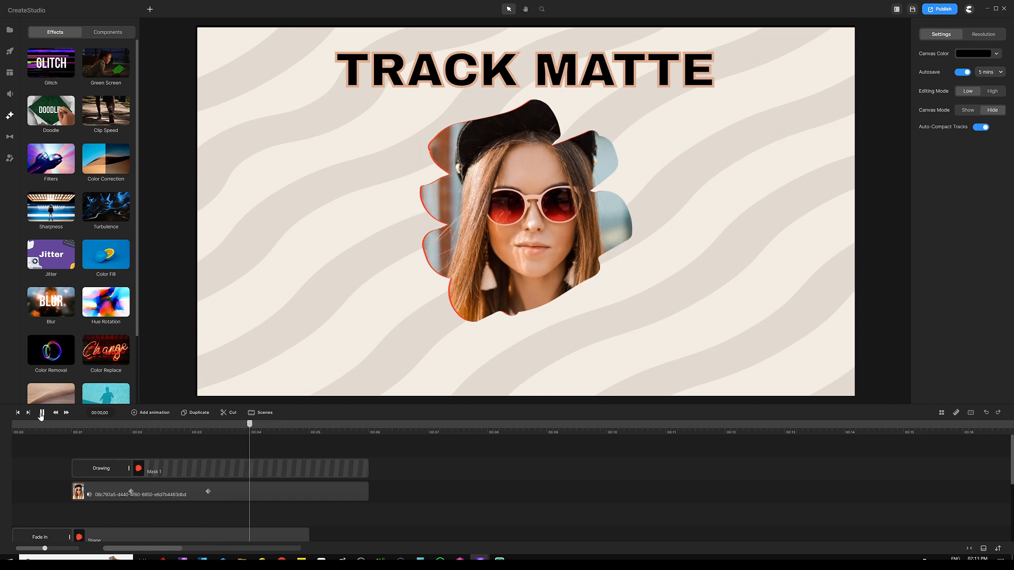
click(42, 413)
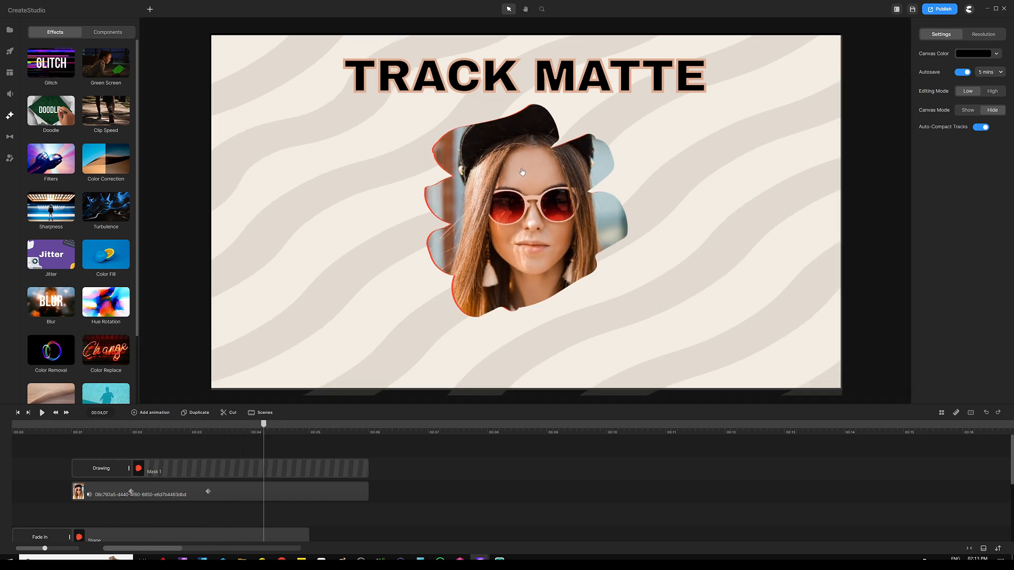
mouse_move(263, 422)
mouse_down()
mouse_move(108, 422)
mouse_move(241, 423)
mouse_up()
- Delete the Mask 1, portrait photo and Shape layers, keeping only TRACK MATTE, WAVES and BG
right_click(277, 468)
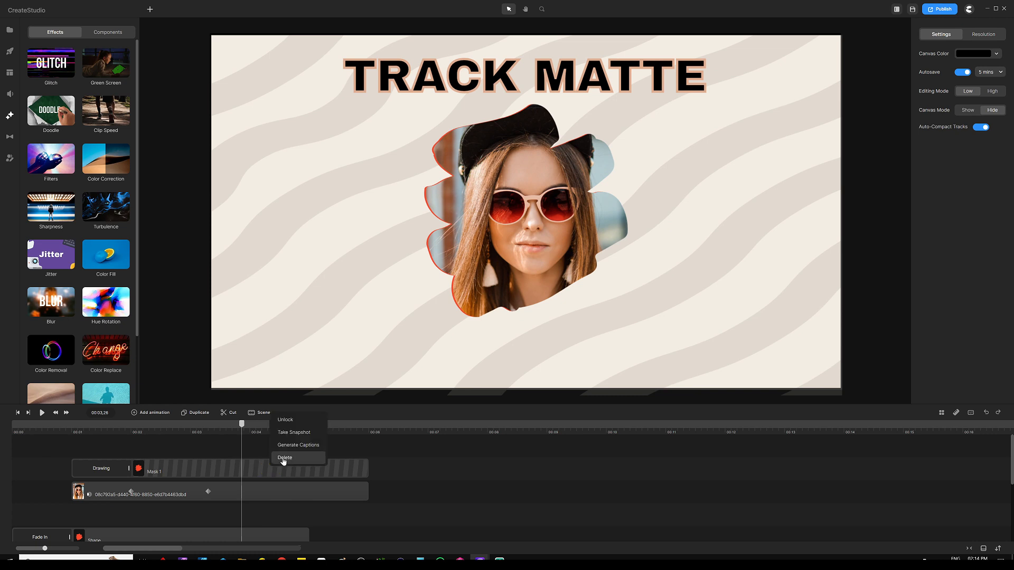
click(279, 459)
drag(309, 445, 230, 486)
key(Delete)
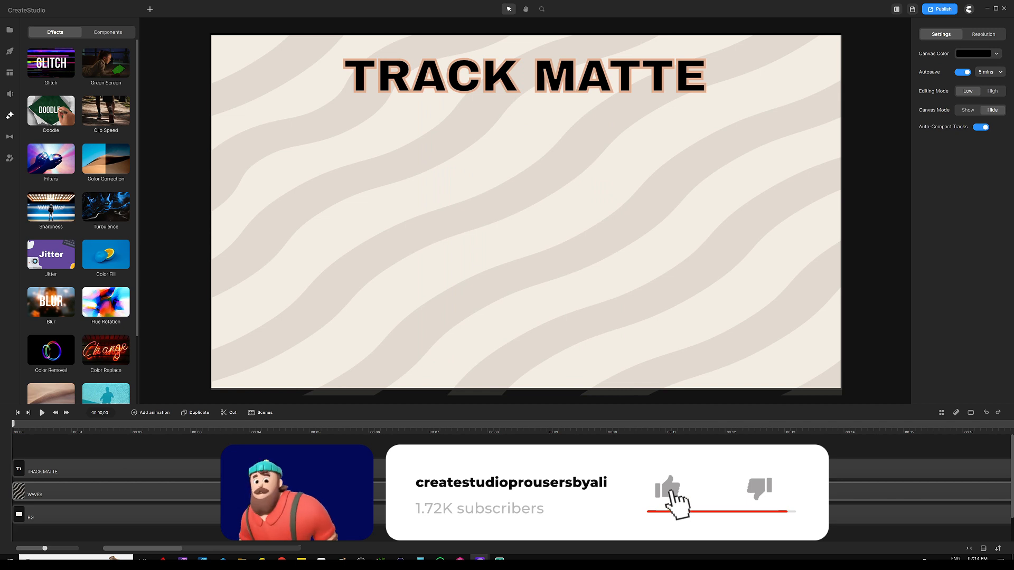
- Add a blue rounded rectangle, narrow it to a 20% scale upright panel, and place it in the canvas's left half
click(10, 53)
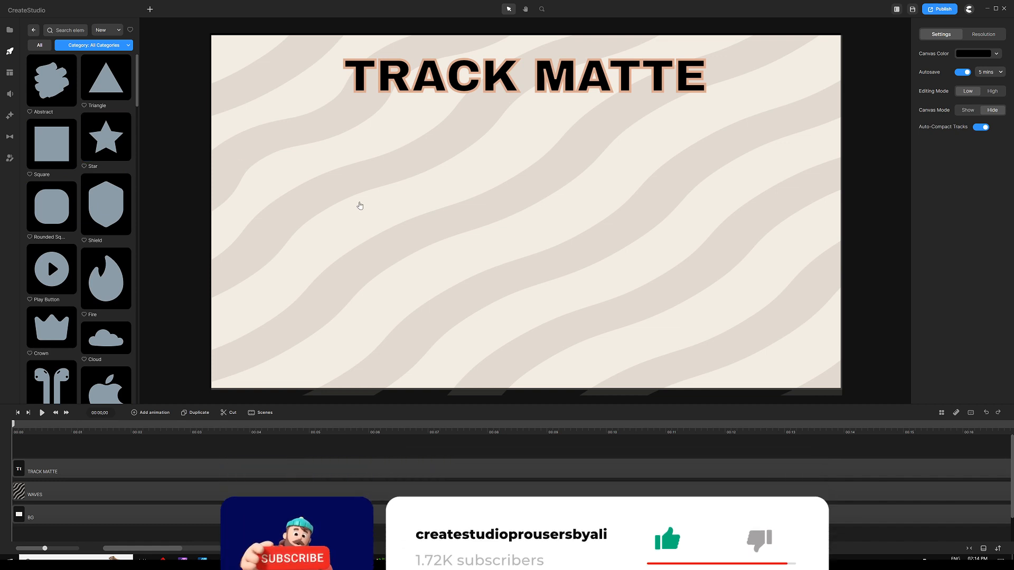
key(r)
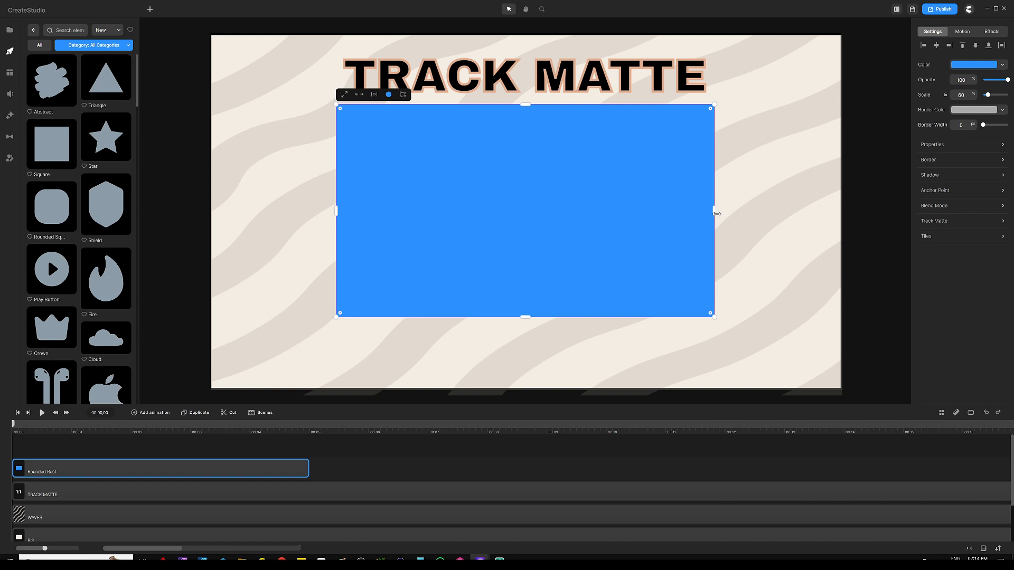
drag(714, 213, 459, 214)
drag(403, 205, 371, 219)
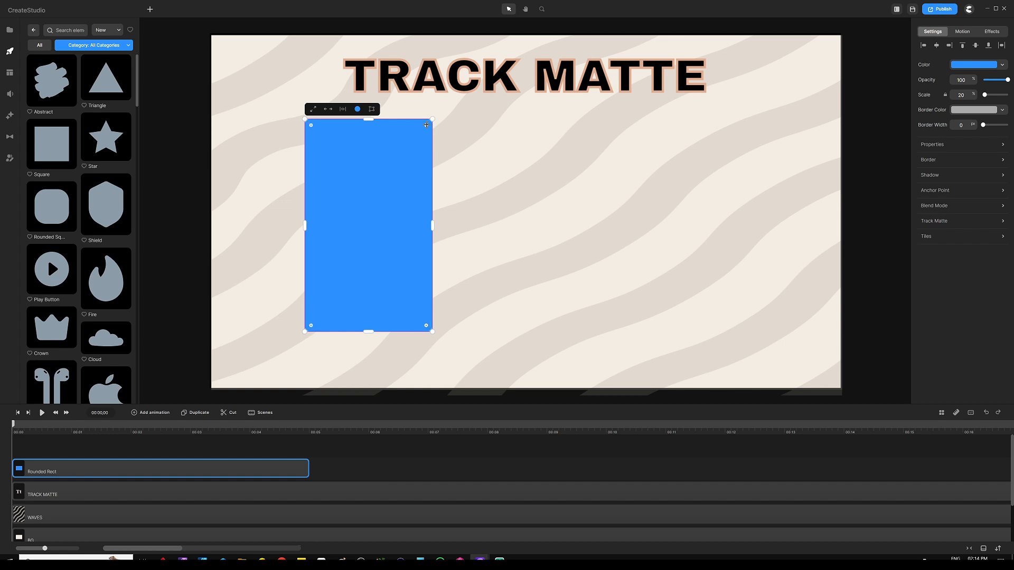
click(170, 173)
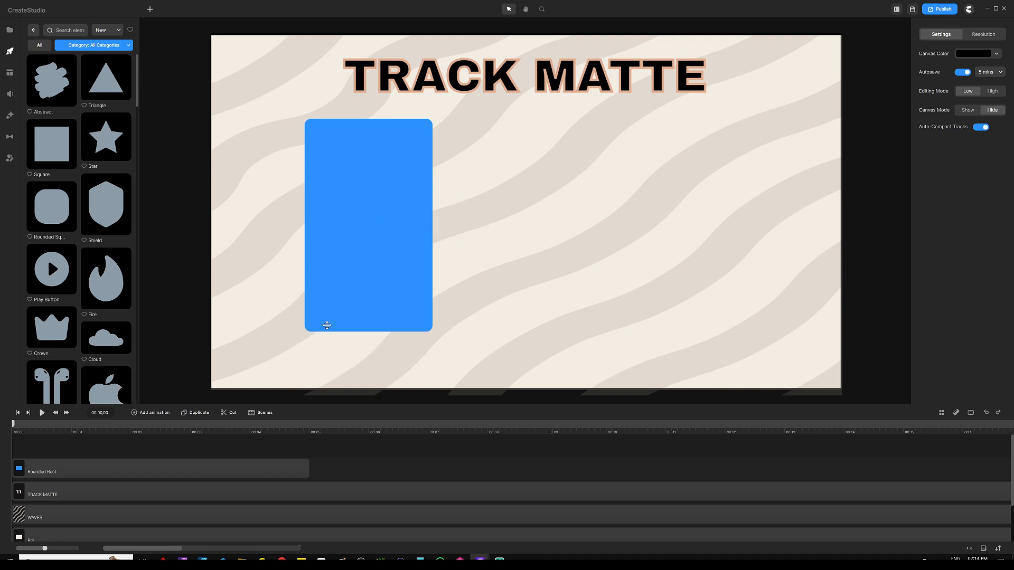
click(328, 169)
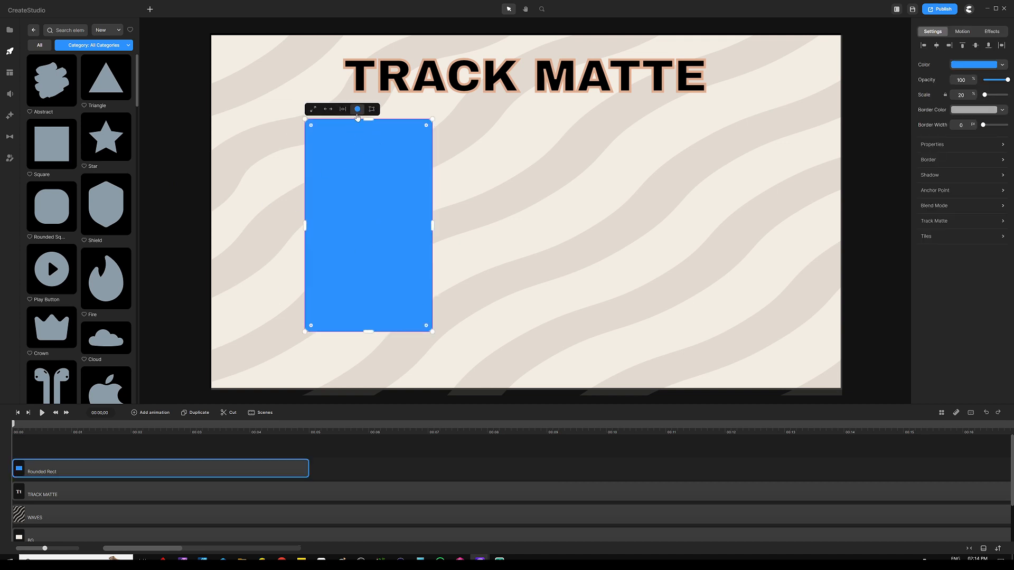
- Change the rounded rectangle's fill from blue to the saved yellow favorite colour
click(358, 109)
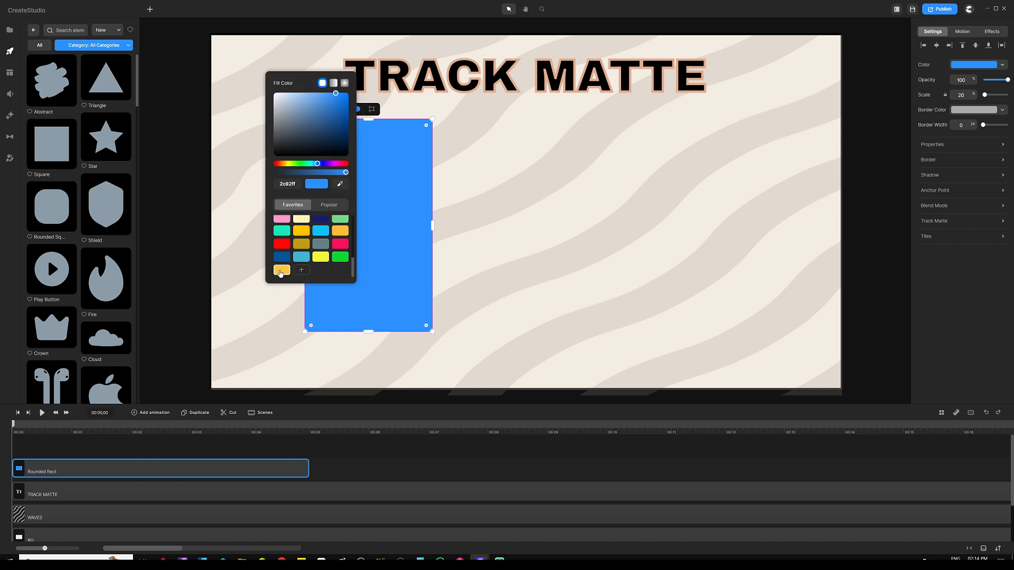
click(281, 271)
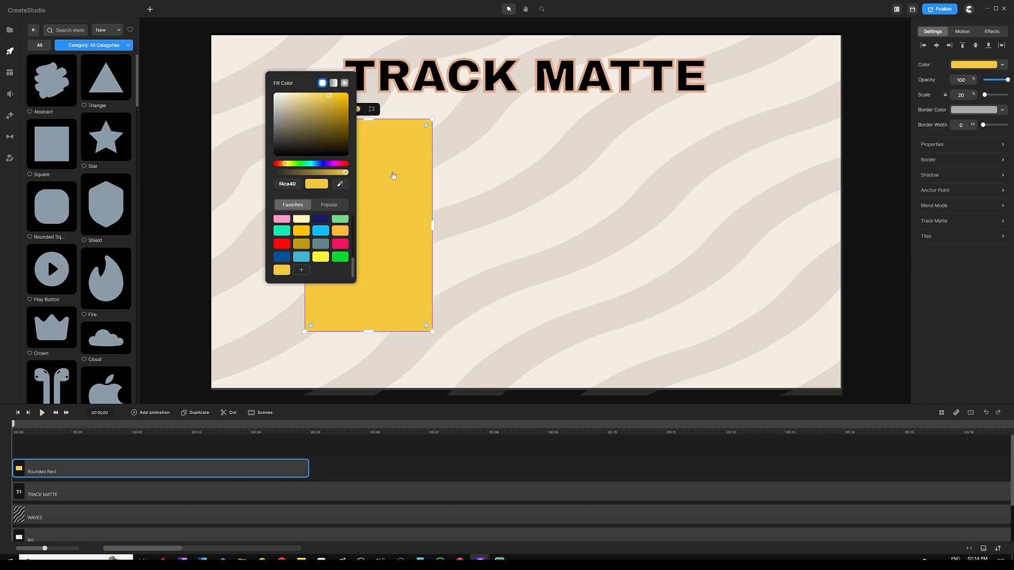
click(178, 212)
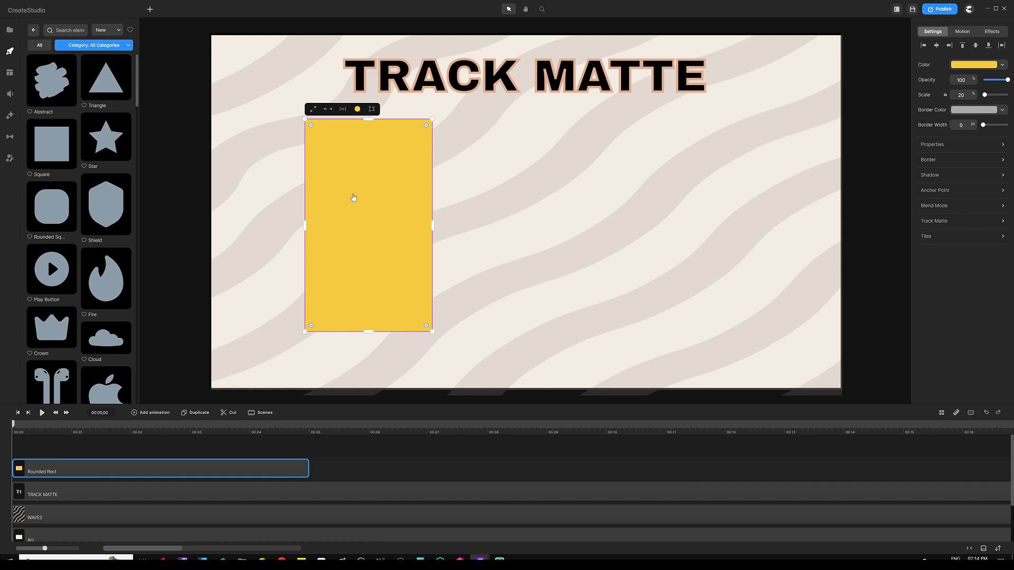
- Duplicate the yellow rounded rectangle and set the copy's scale to 19% so it sits just inside the original
drag(174, 462, 183, 461)
key(ctrl+d)
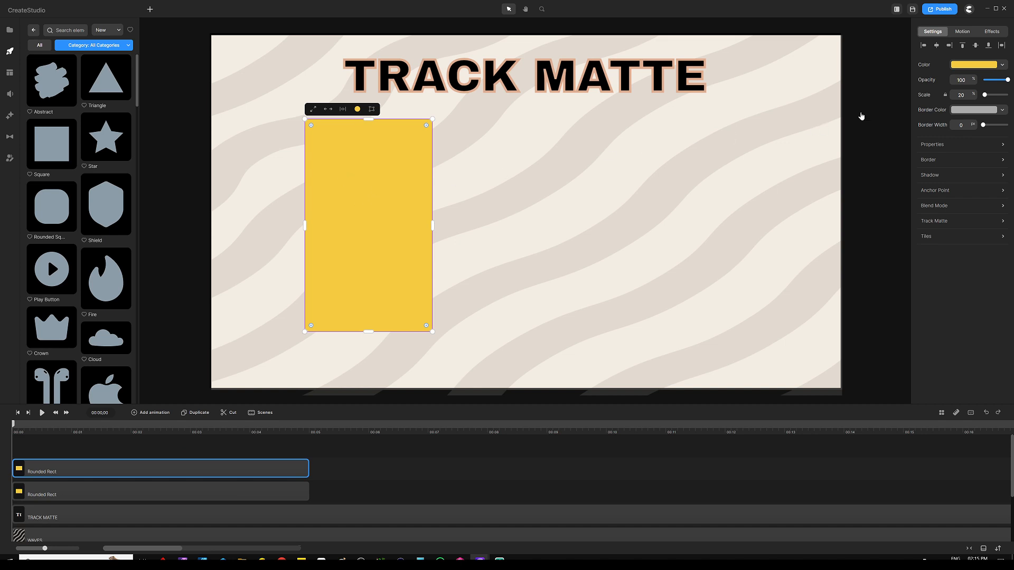
drag(967, 94, 950, 96)
click(939, 288)
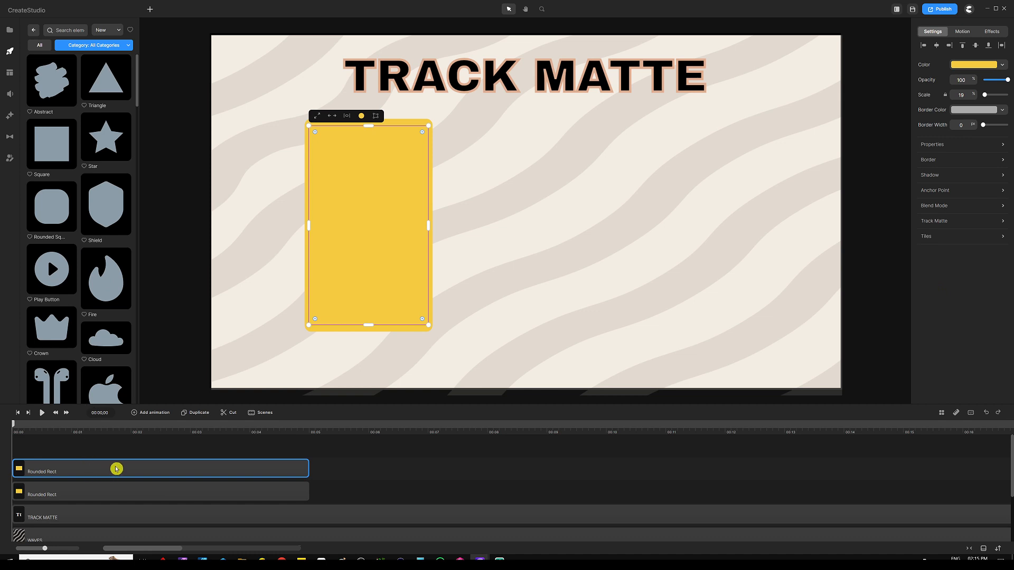
- Rename the smaller rounded rectangle's layer as Mask 1
right_click(116, 469)
click(152, 371)
text(M)
key(Return)
click(152, 371)
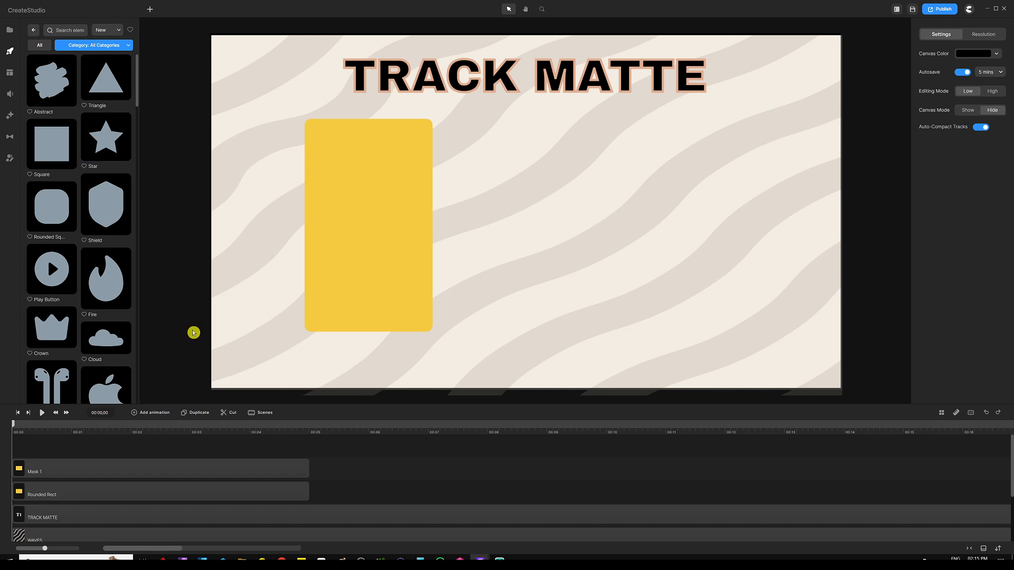
- Duplicate Mask 1 and its Rounded Rect, start the copies at about 6.4 s, and shift them right into a middle panel
drag(172, 451, 143, 492)
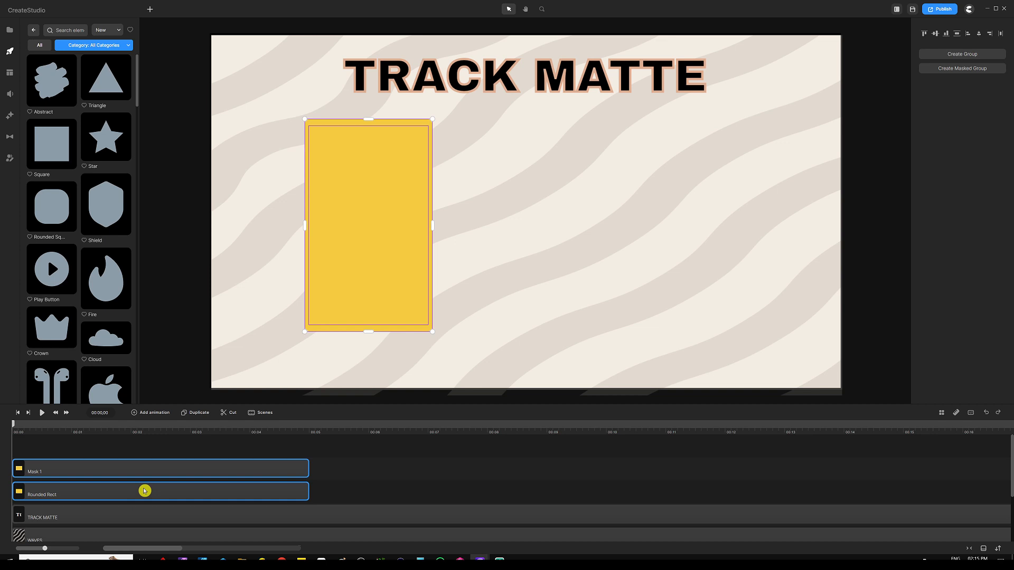
key(ctrl+d)
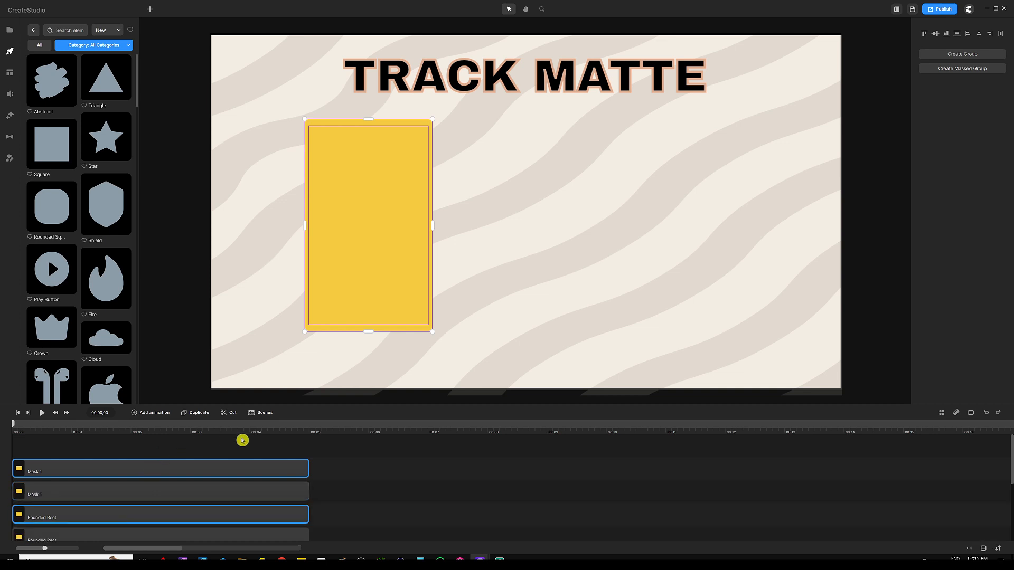
drag(92, 473, 440, 520)
key(shift+Right)
key(shift+Right)
key(shift+Right)
key(shift+Right)
key(shift+Right)
key(shift+Right)
key(shift+Right)
key(shift+Right)
key(shift+Right)
key(shift+Right)
key(shift+Right)
key(shift+Right)
key(shift+Right)
key(shift+Right)
key(shift+Right)
key(shift+Right)
key(shift+Right)
key(shift+Right)
key(shift+Right)
key(shift+Right)
key(shift+Right)
key(shift+Right)
key(shift+Right)
key(shift+Right)
key(shift+Right)
key(shift+Right)
key(shift+Right)
key(shift+Right)
key(shift+Right)
key(shift+Right)
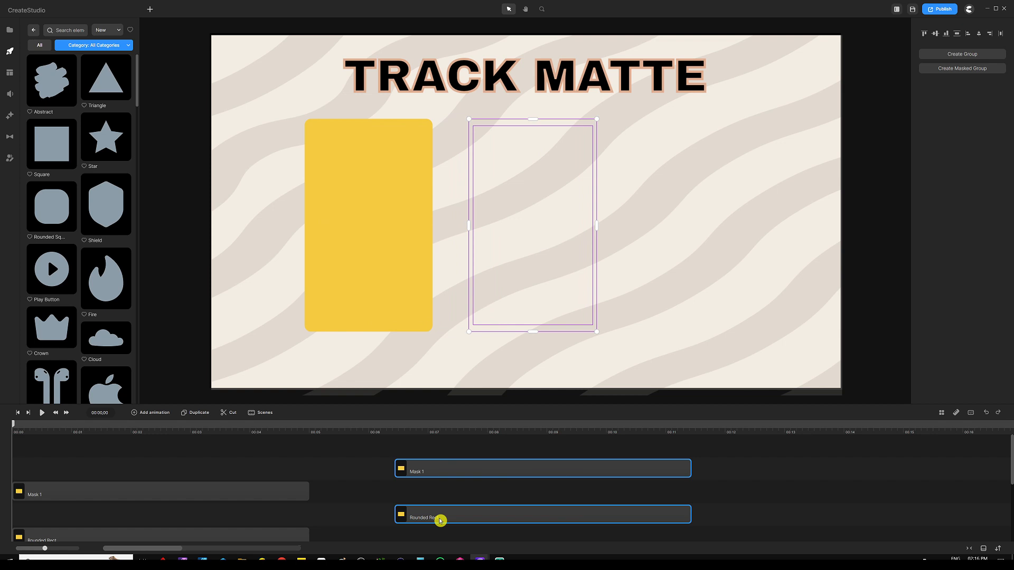
click(407, 424)
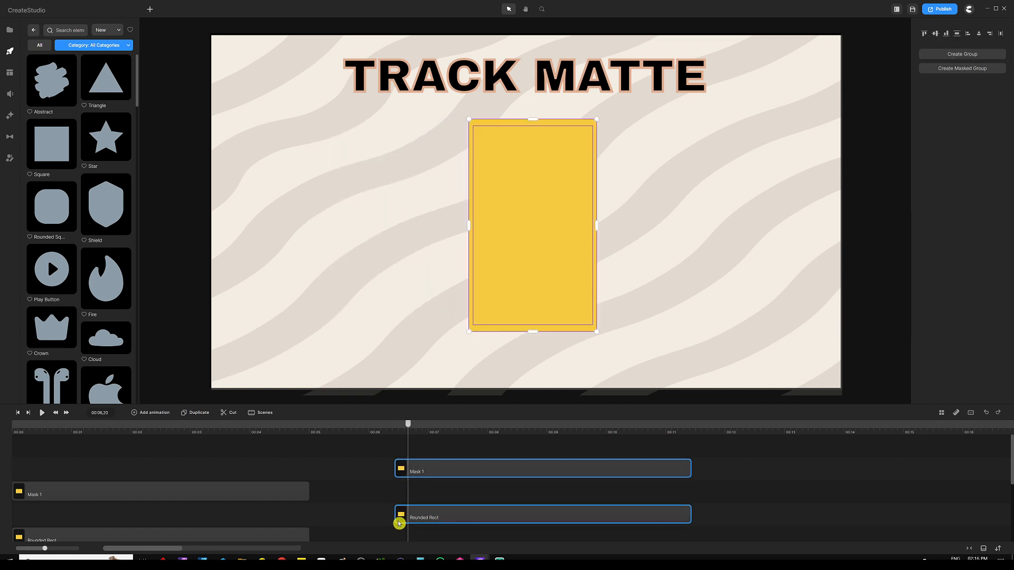
- Extend the start of both middle-panel layers to about 2.7 s and stack them on adjacent tracks above the first Mask 1
drag(397, 515, 174, 513)
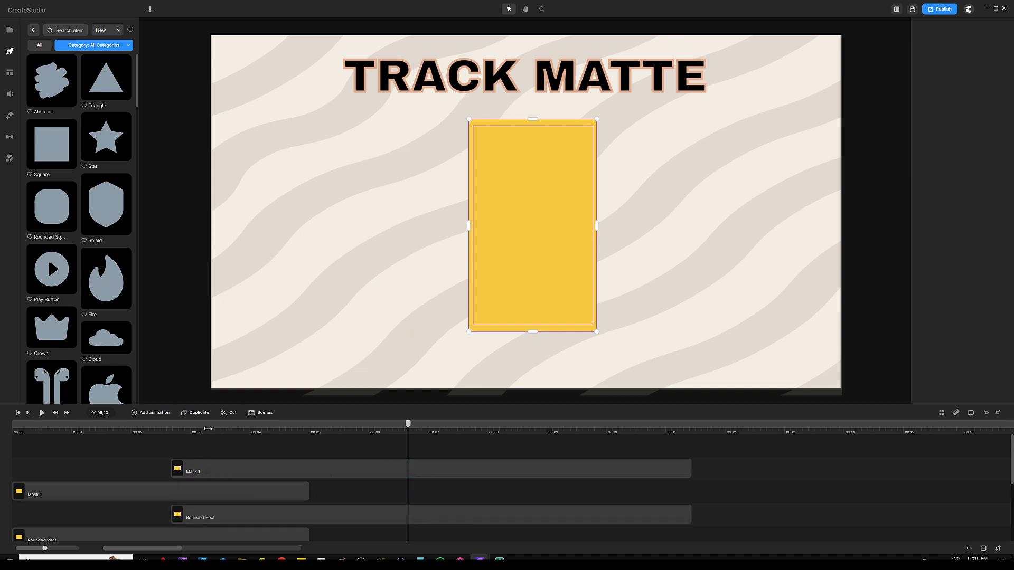
click(208, 425)
click(281, 515)
drag(286, 466, 290, 440)
drag(309, 516, 308, 488)
click(338, 449)
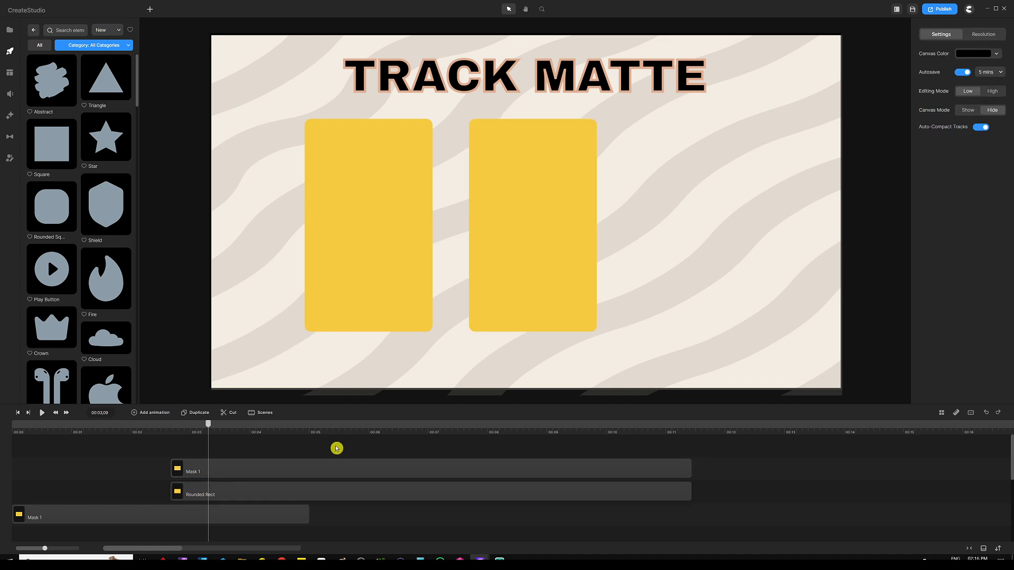
- Duplicate the middle panel's two layers as a third panel in the canvas's right part, starting at about 3.9 s
drag(310, 448, 334, 470)
key(ctrl+d)
click(302, 430)
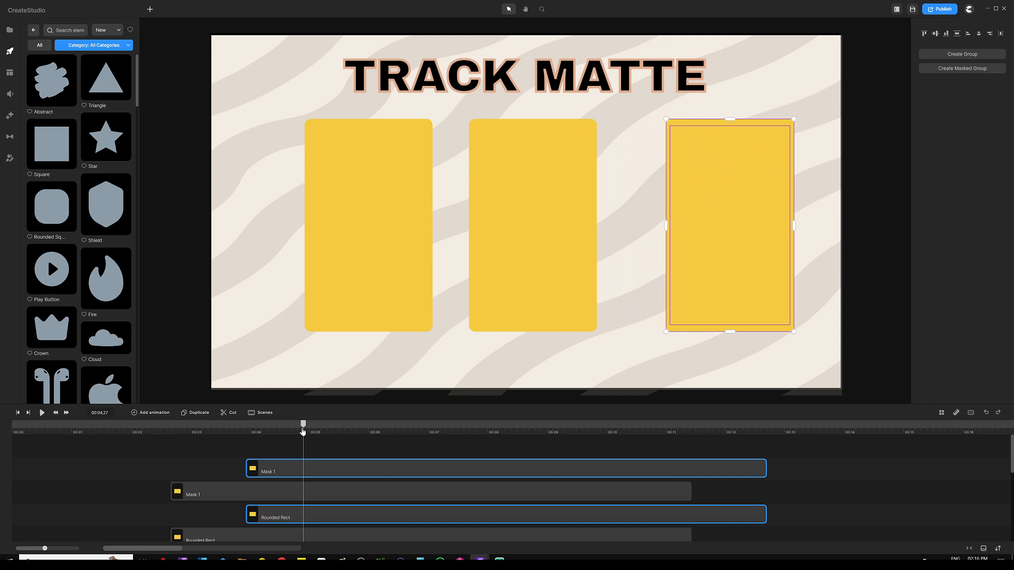
click(329, 441)
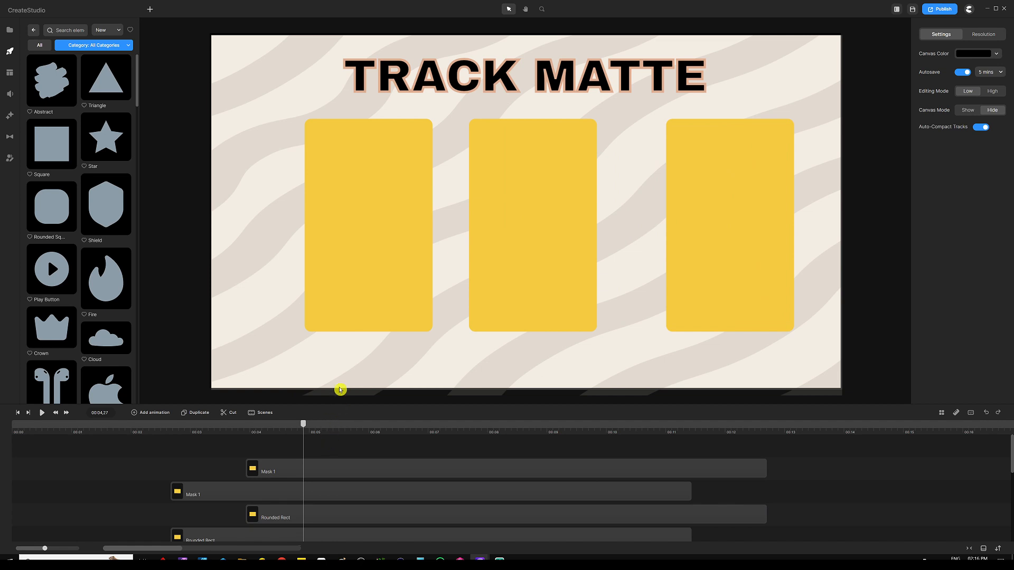
- Enlarge the timeline area, add the sunglasses portrait at the start, and fit it over the first panel at 47% scale
drag(338, 414, 3, 294)
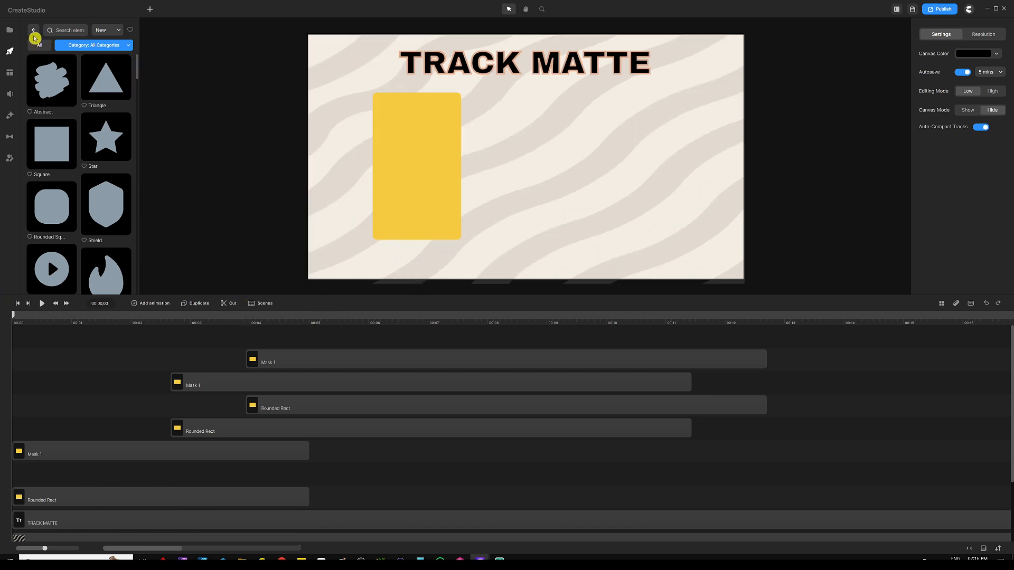
click(8, 30)
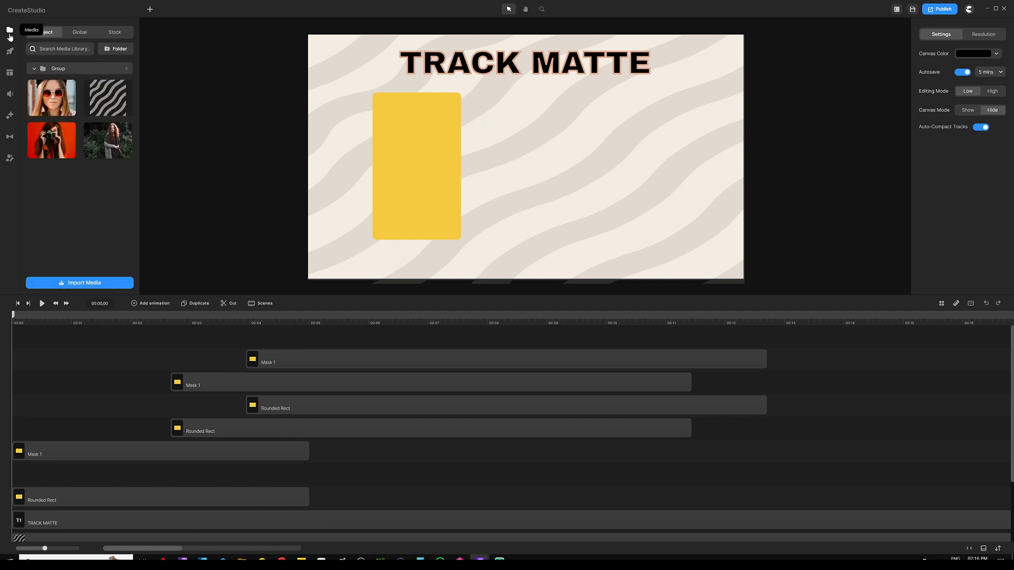
drag(51, 96, 409, 159)
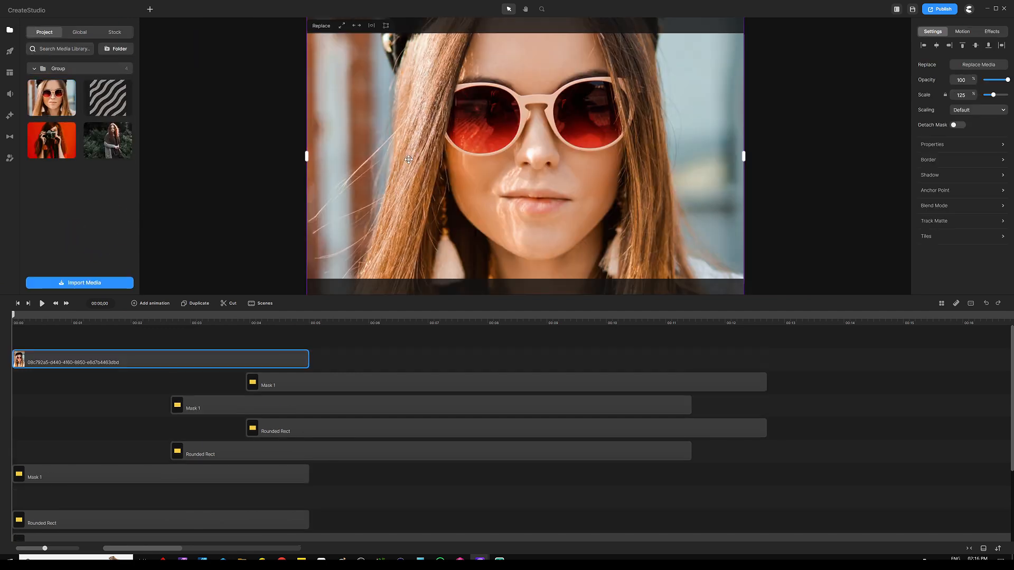
click(359, 26)
drag(537, 143, 443, 149)
- Put Mask 1 above the portrait at 62% opacity and scale the portrait to 42%, with the face framed by the mask
drag(91, 476, 82, 339)
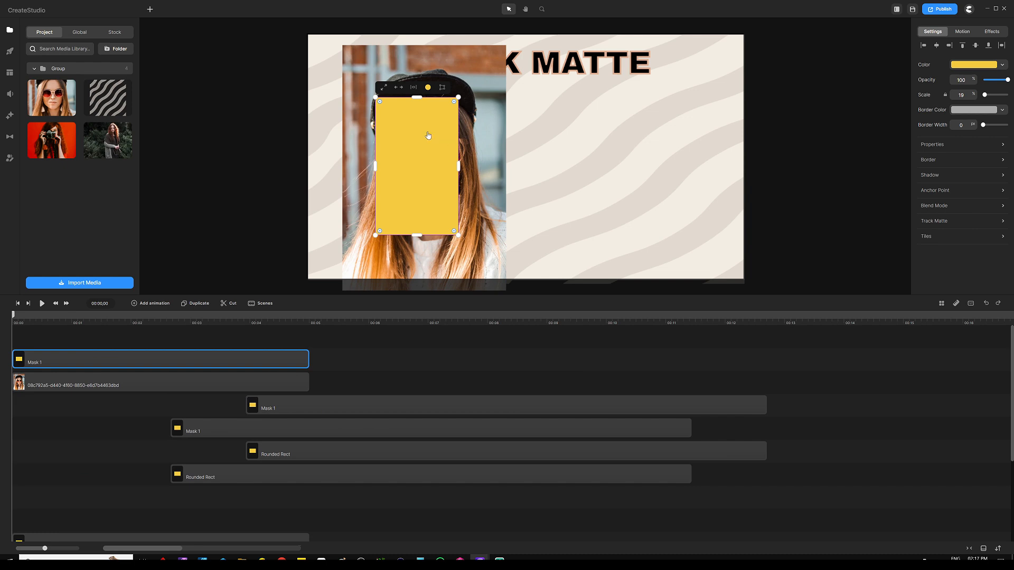
click(998, 79)
click(477, 65)
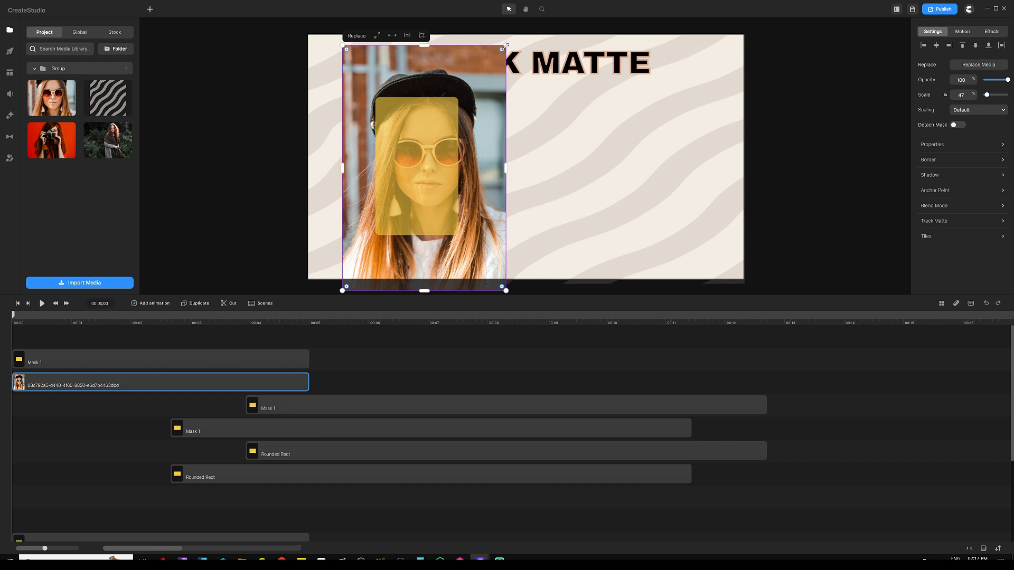
drag(506, 46, 462, 82)
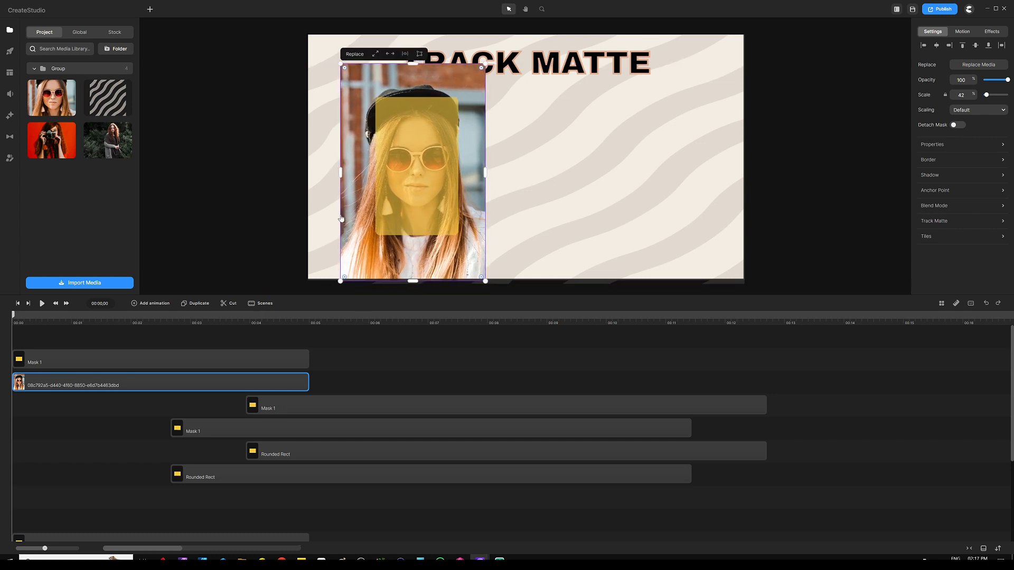
- Set Mask 1's opacity back to 100%
click(203, 365)
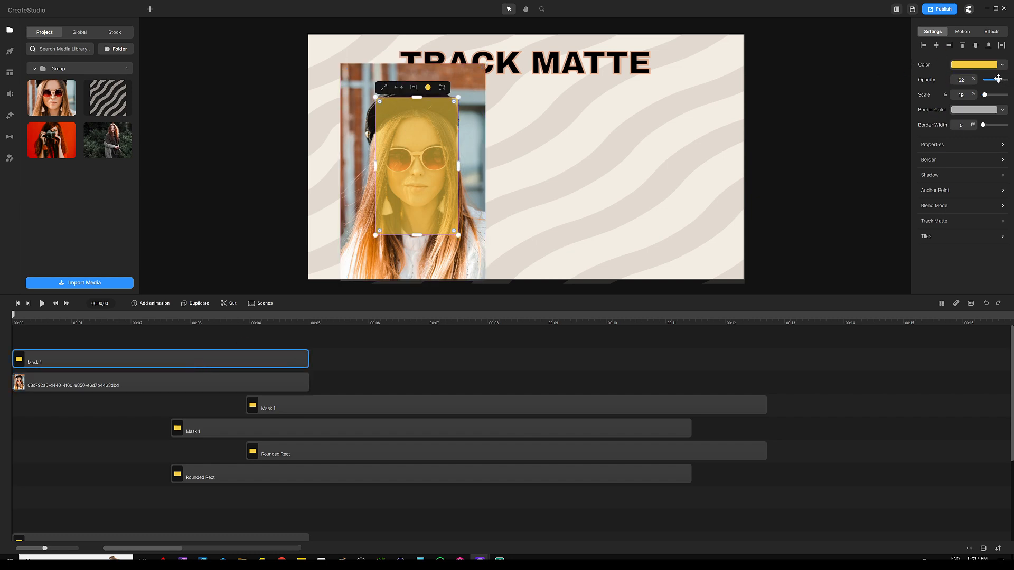
drag(1000, 80, 1010, 79)
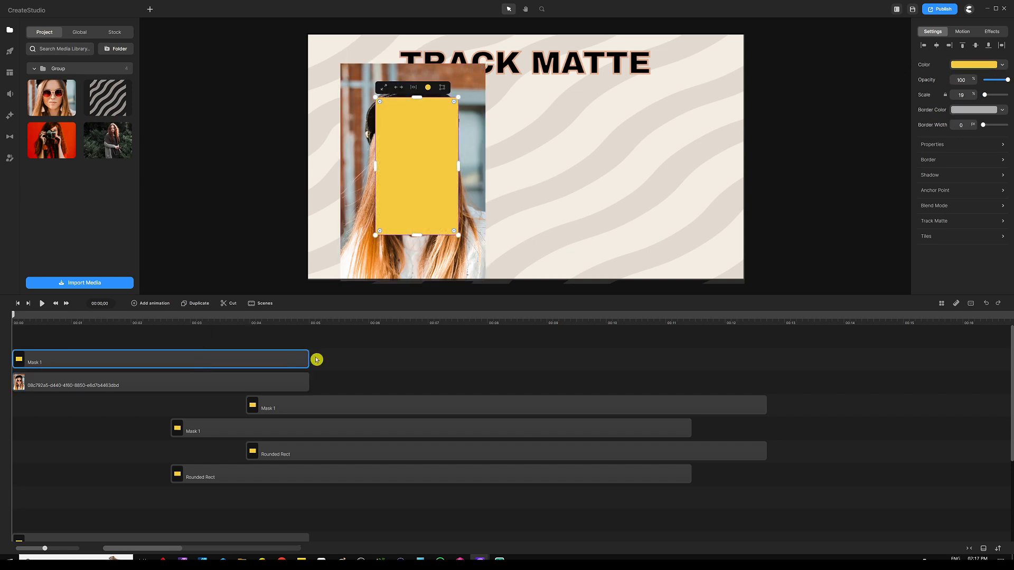
click(340, 354)
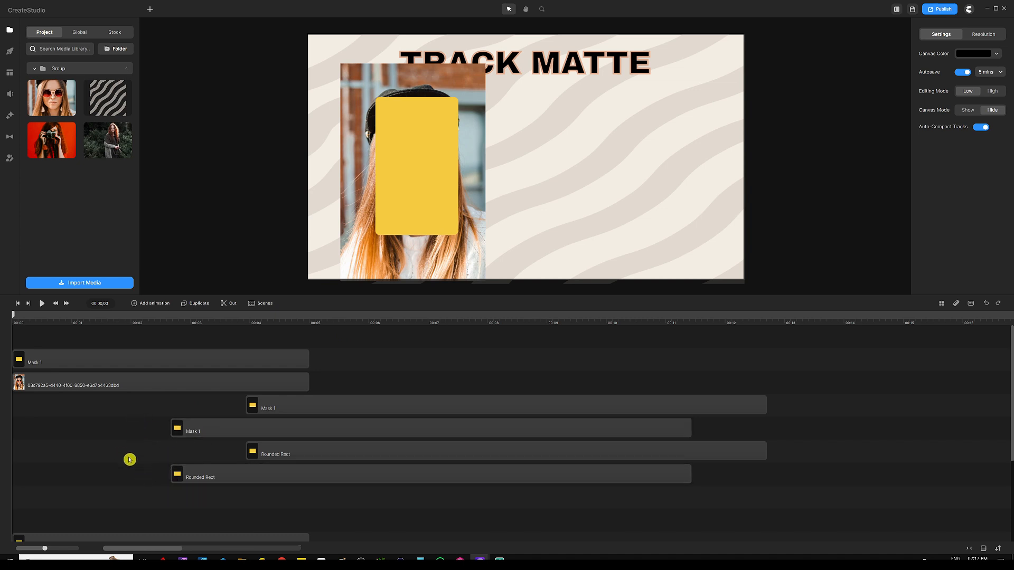
- Rename the middle panel's mask layer as Mask 2
click(217, 433)
right_click(246, 429)
click(264, 331)
click(205, 427)
key(Return)
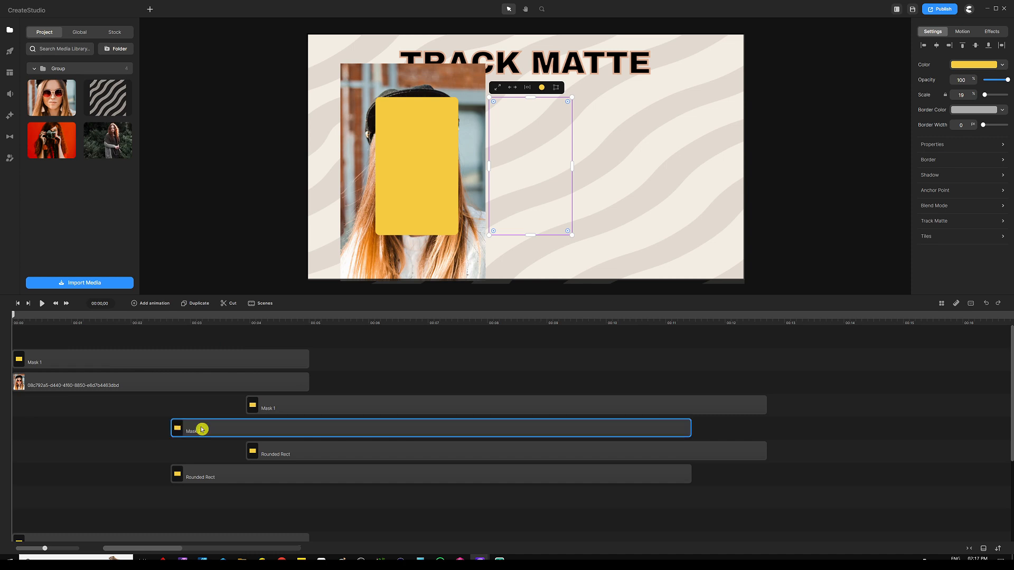
click(346, 378)
- Rename the third panel's mask layer as Mask 3
click(335, 404)
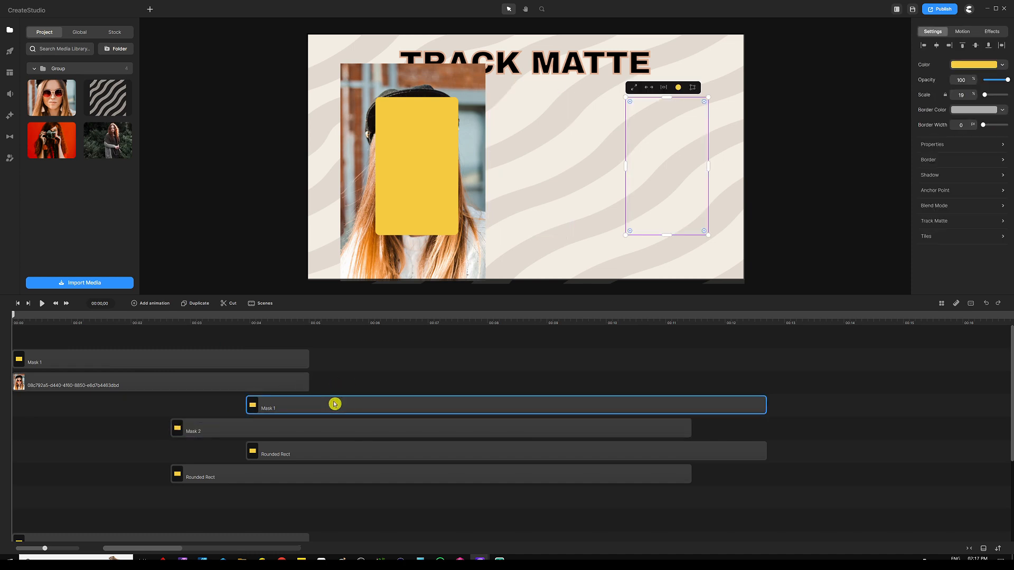
right_click(335, 404)
click(353, 304)
click(294, 404)
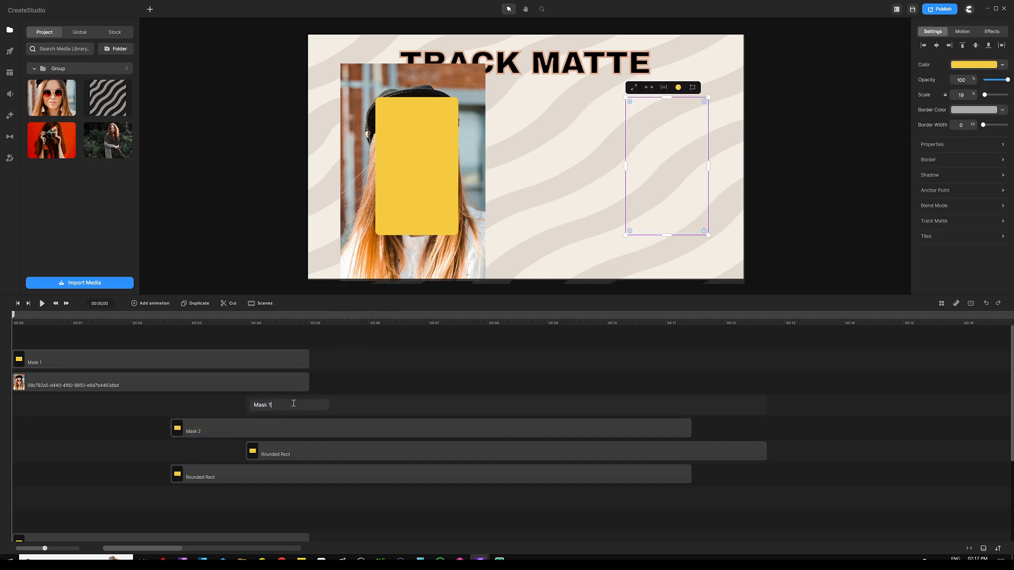
key(Return)
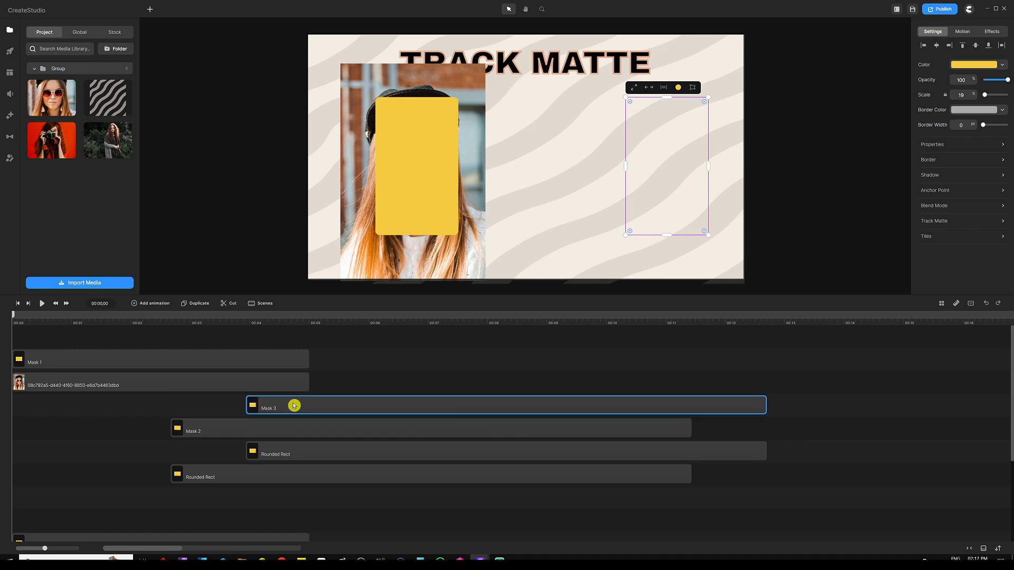
click(370, 362)
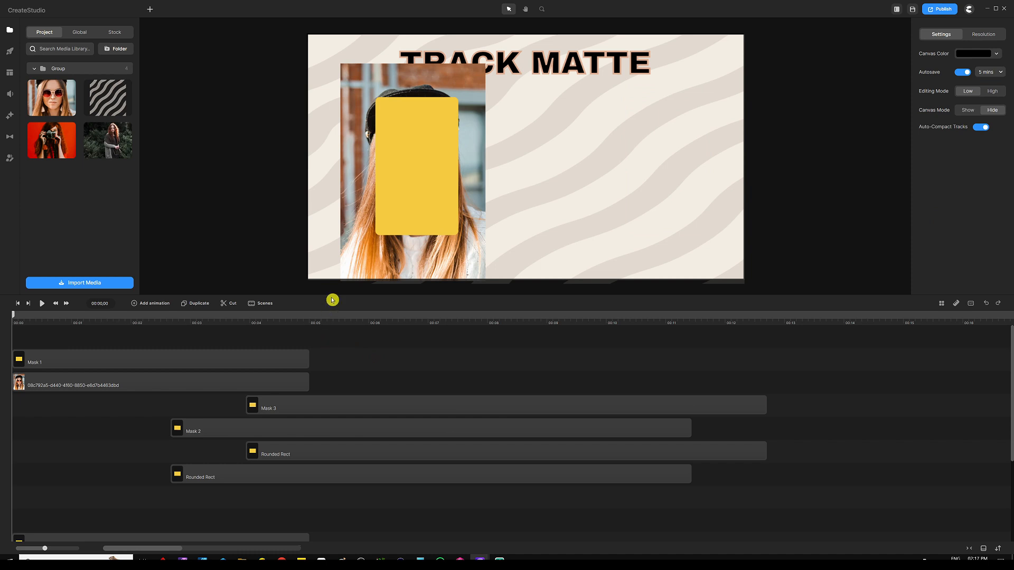
- Enlarge the timeline area and move the portrait and Mask 1 layers directly above the first panel's Rounded Rect
drag(332, 294, 333, 309)
drag(329, 274, 329, 261)
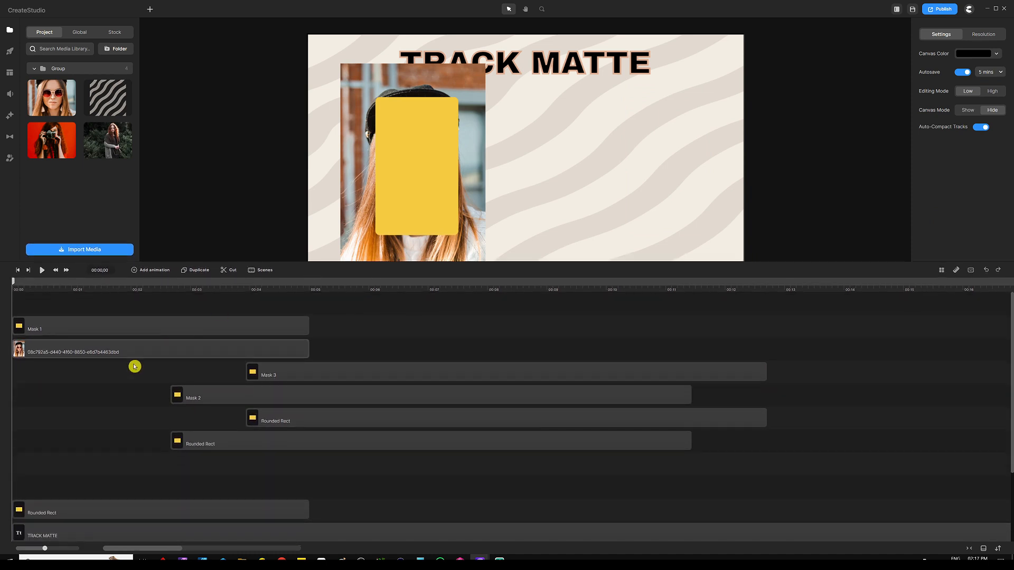
drag(127, 350, 72, 489)
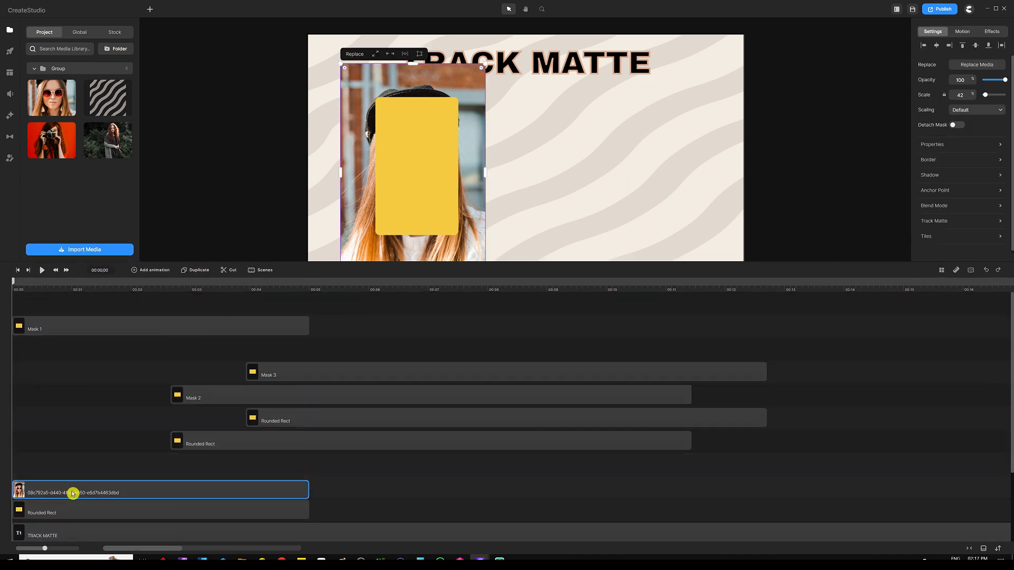
drag(88, 330, 45, 462)
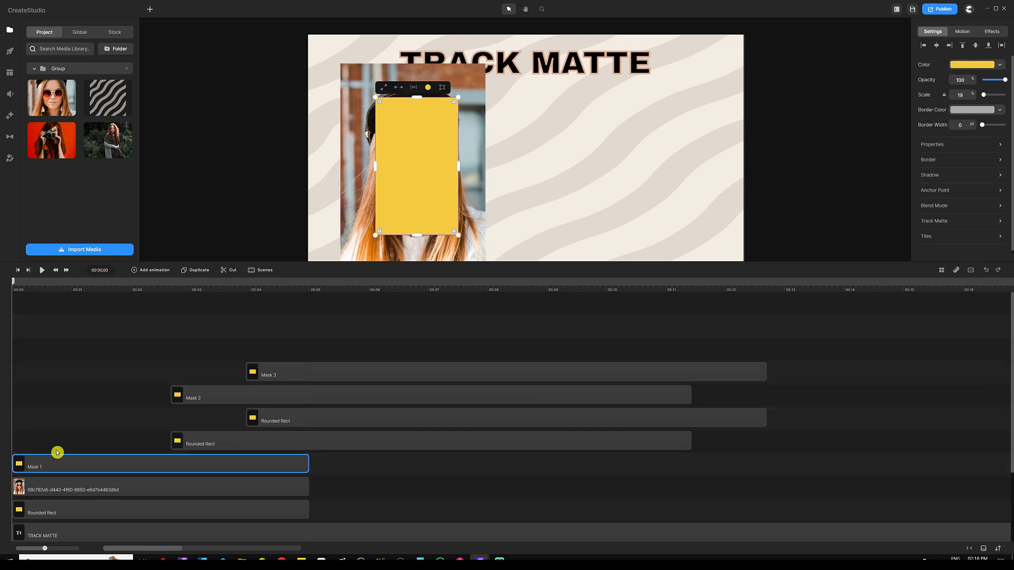
click(83, 416)
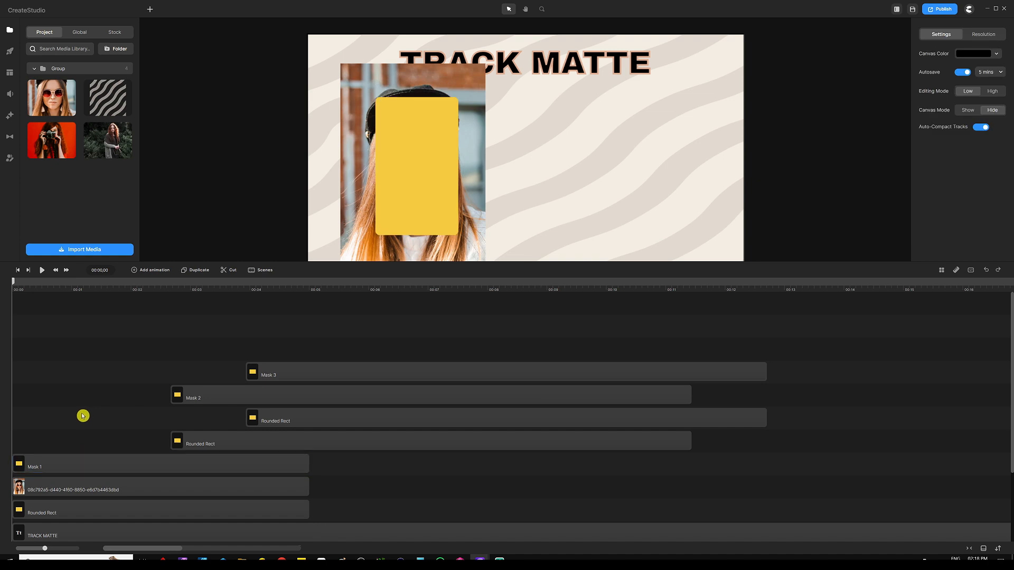
- Apply a track matte to the portrait photo, using Mask 1 as the mask with the Alpha type
click(97, 486)
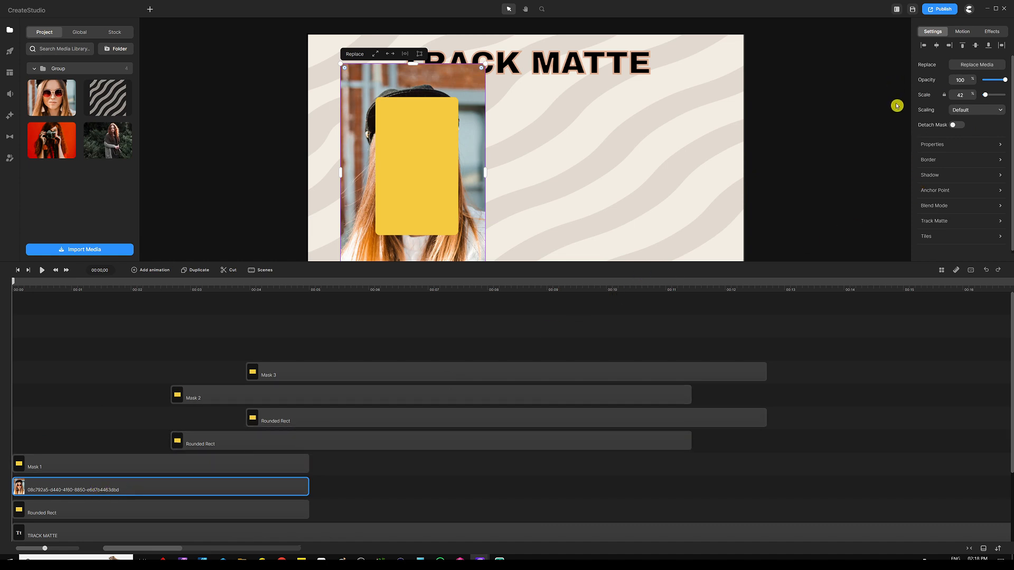
click(936, 224)
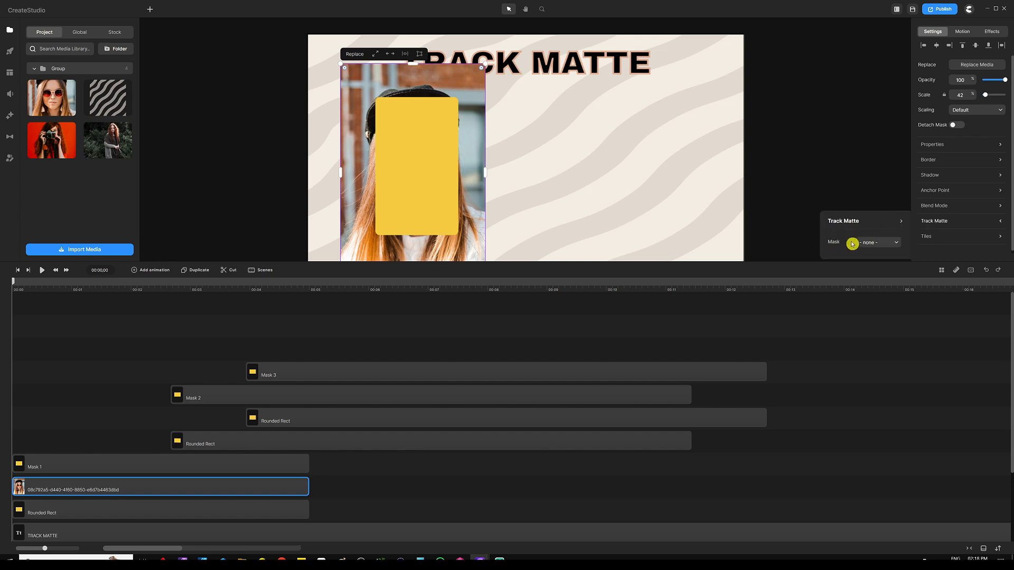
click(878, 243)
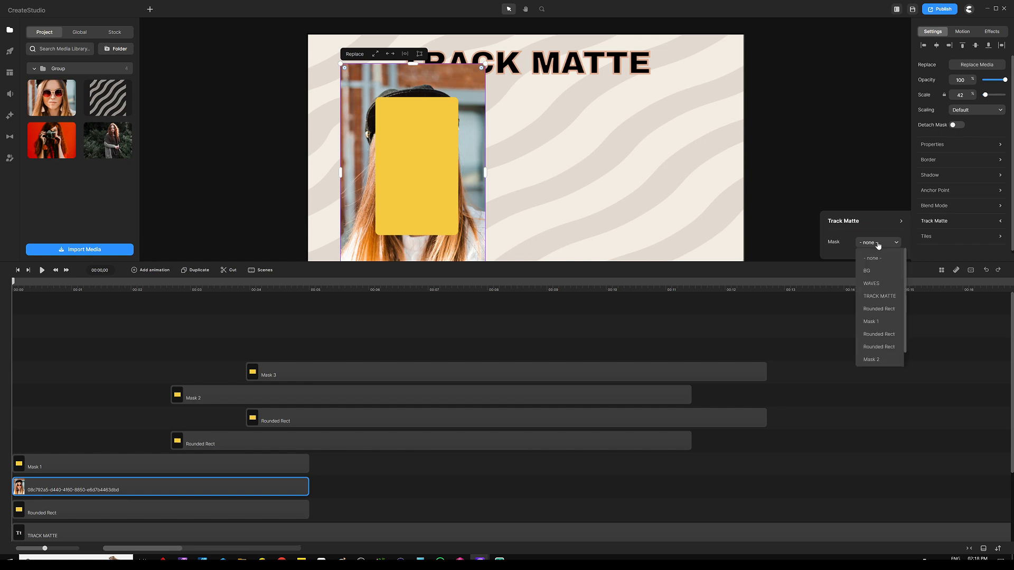
click(879, 322)
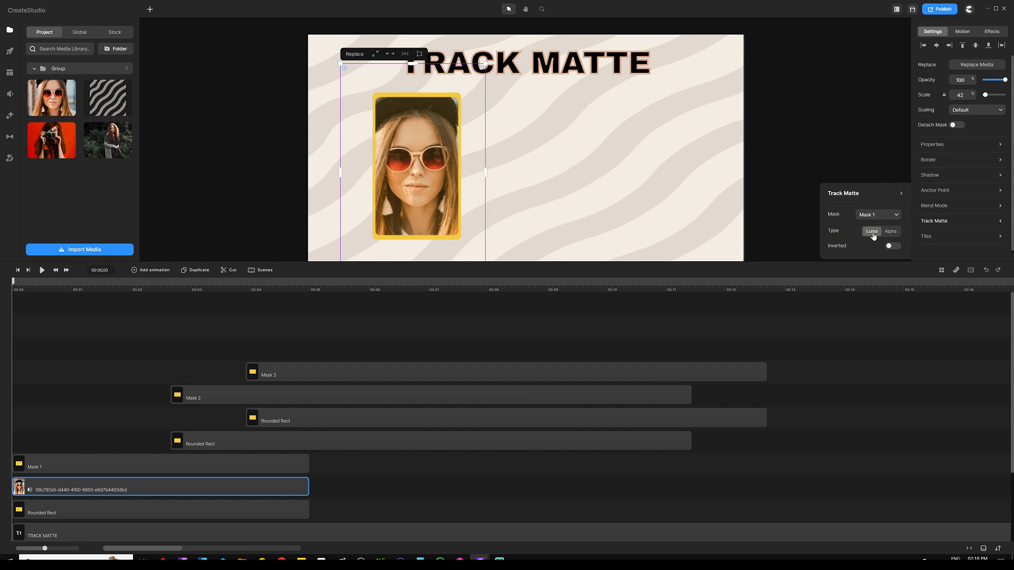
click(891, 231)
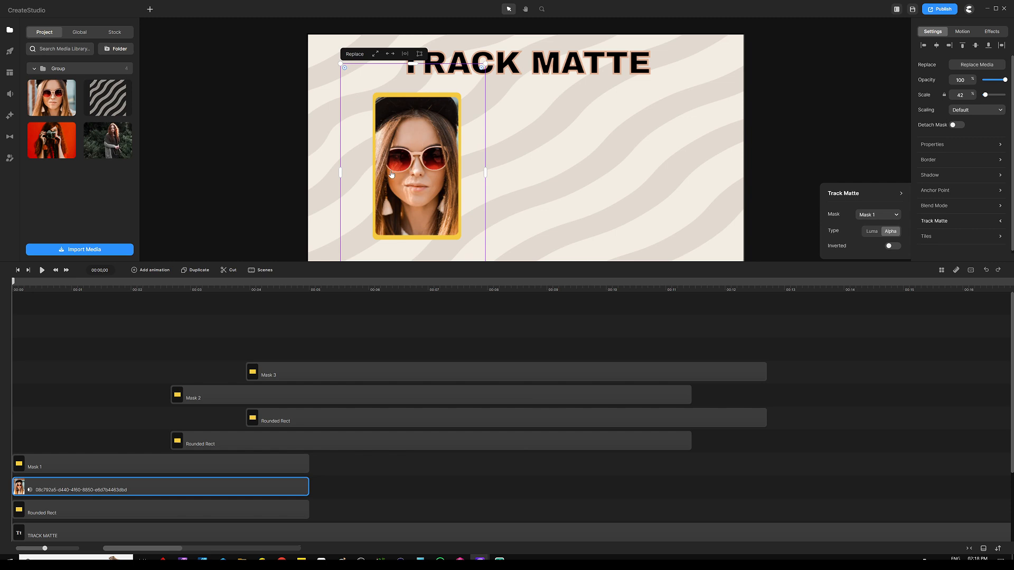
click(103, 354)
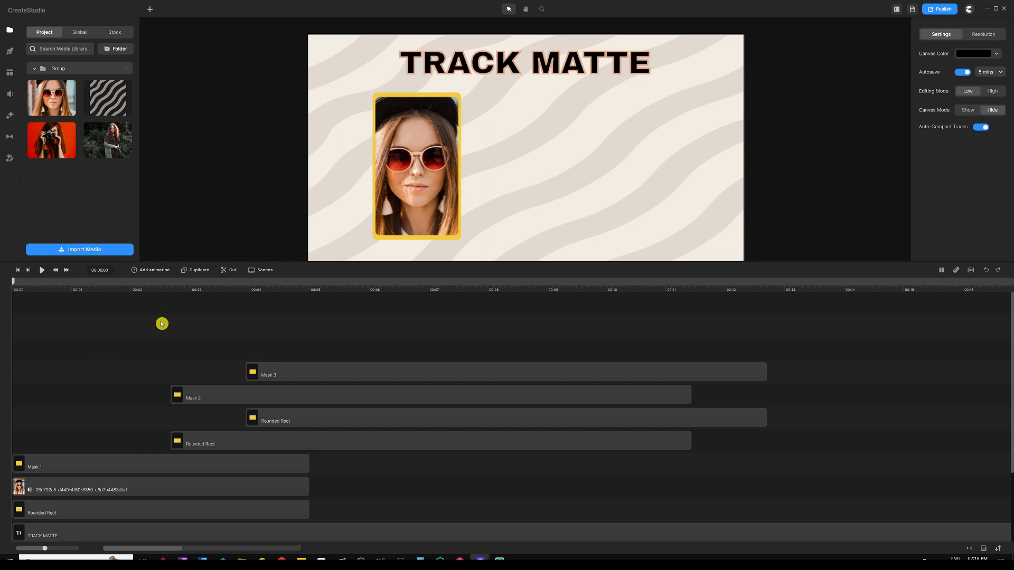
- Add a Fade In motion preset to the first panel's Rounded Rect
click(68, 512)
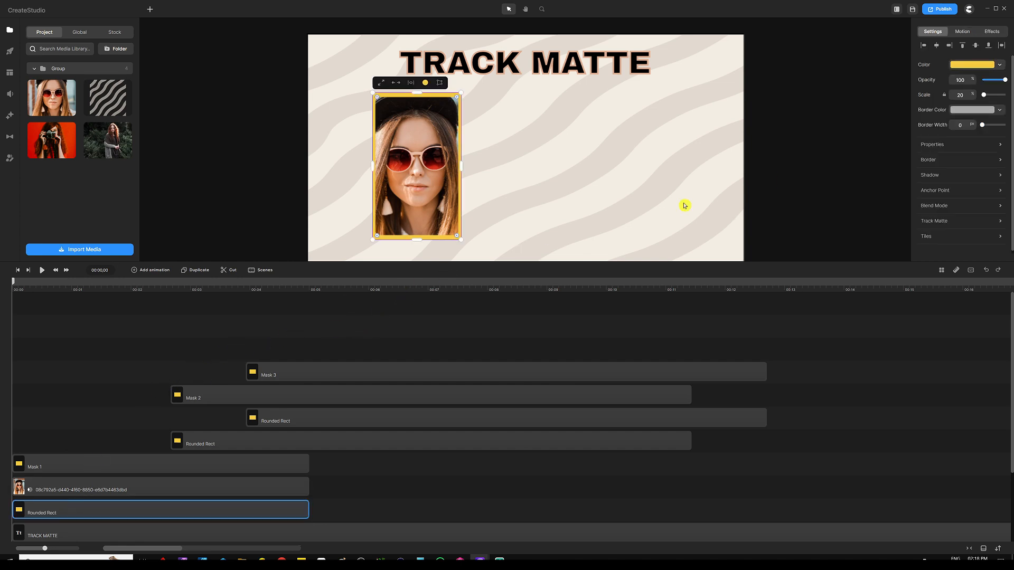
click(963, 32)
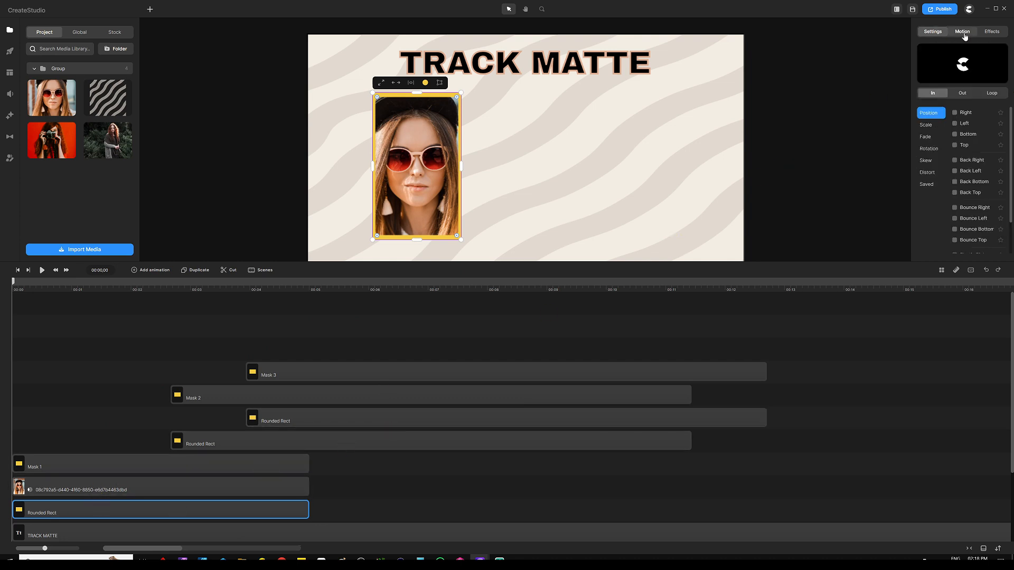
click(926, 138)
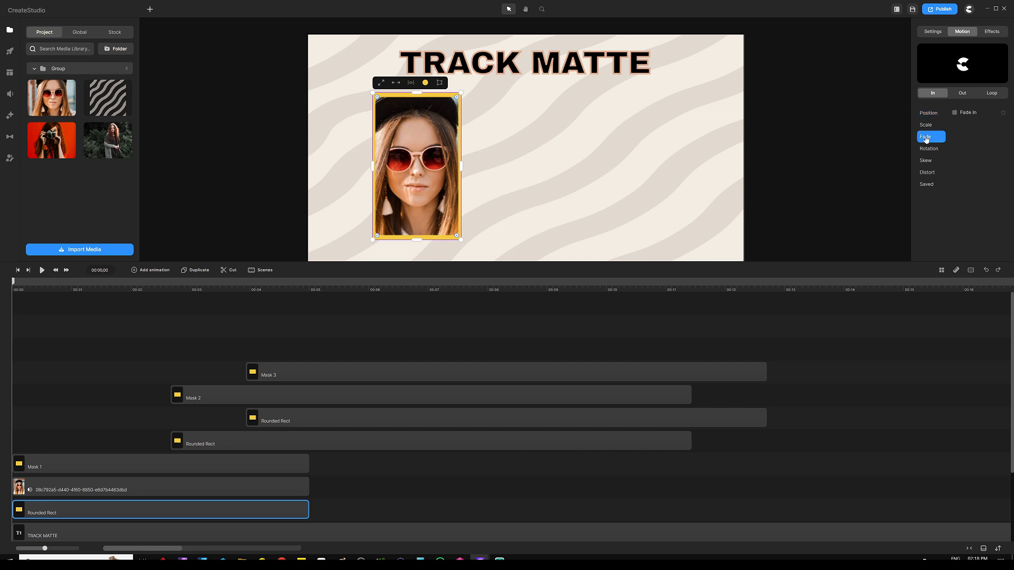
click(955, 112)
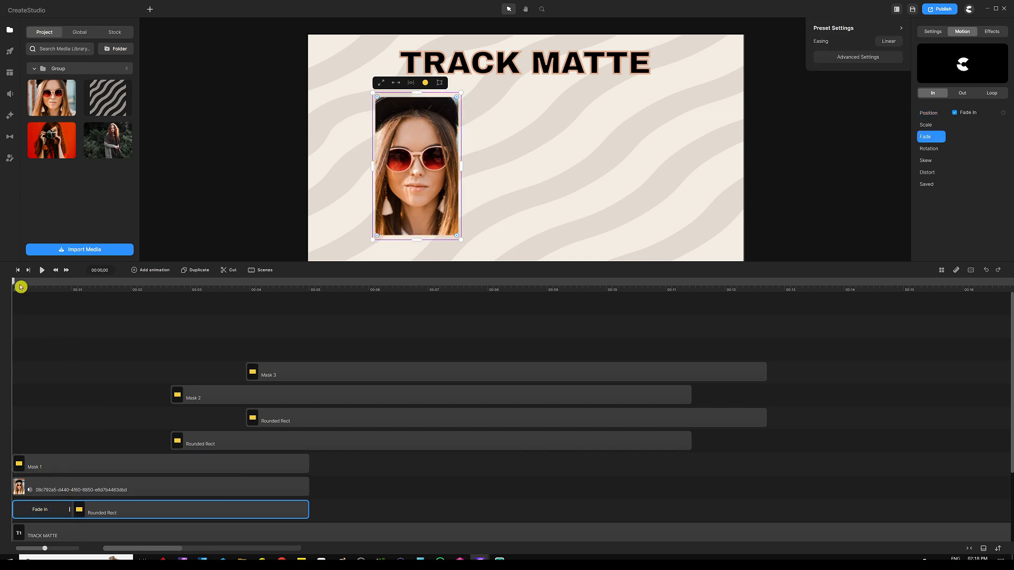
- Shift the Mask 1 and portrait layers together to start at the 1-second mark, where the panel's fade-in ends
drag(15, 283, 74, 285)
click(103, 393)
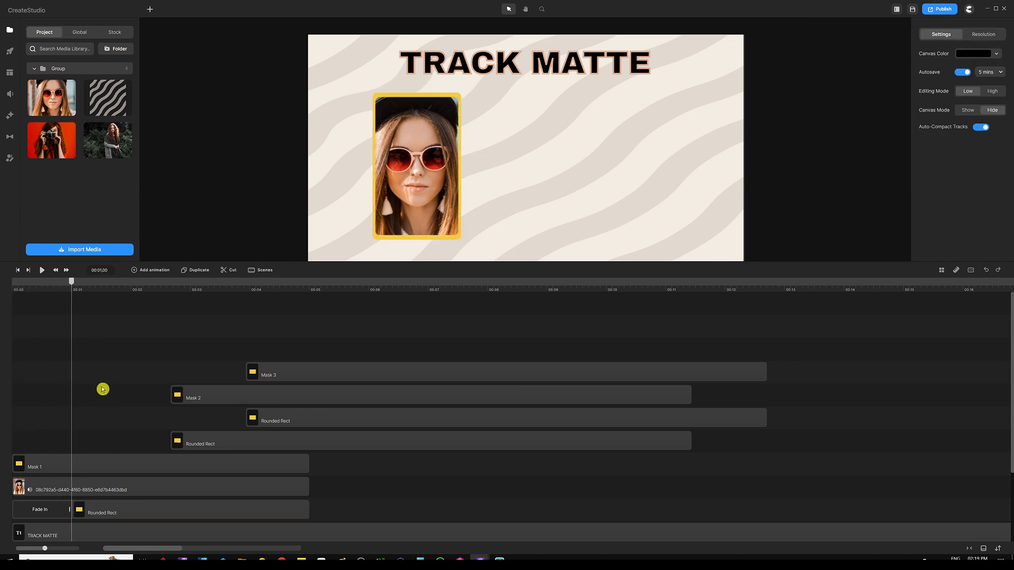
drag(111, 444, 151, 482)
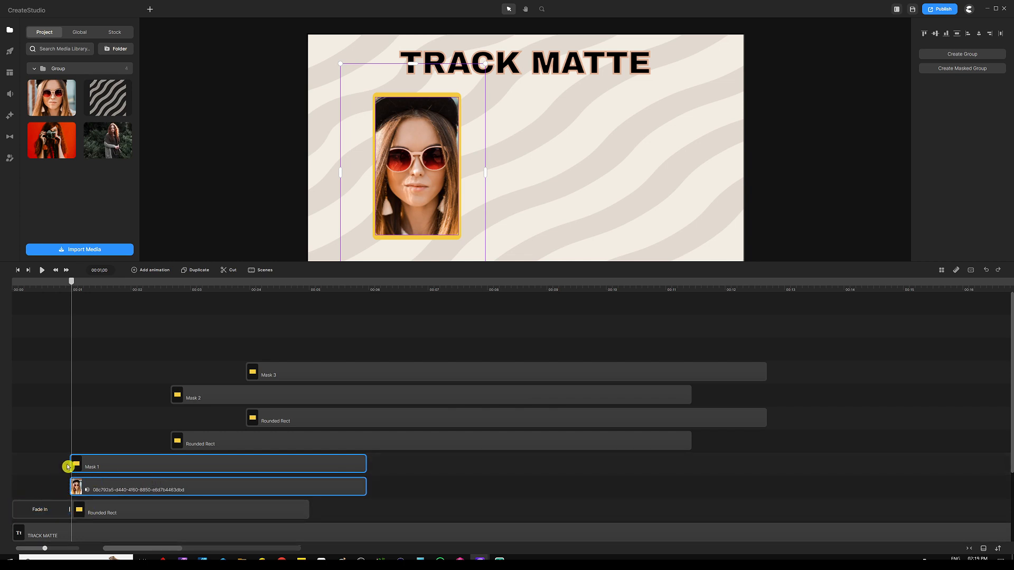
click(85, 438)
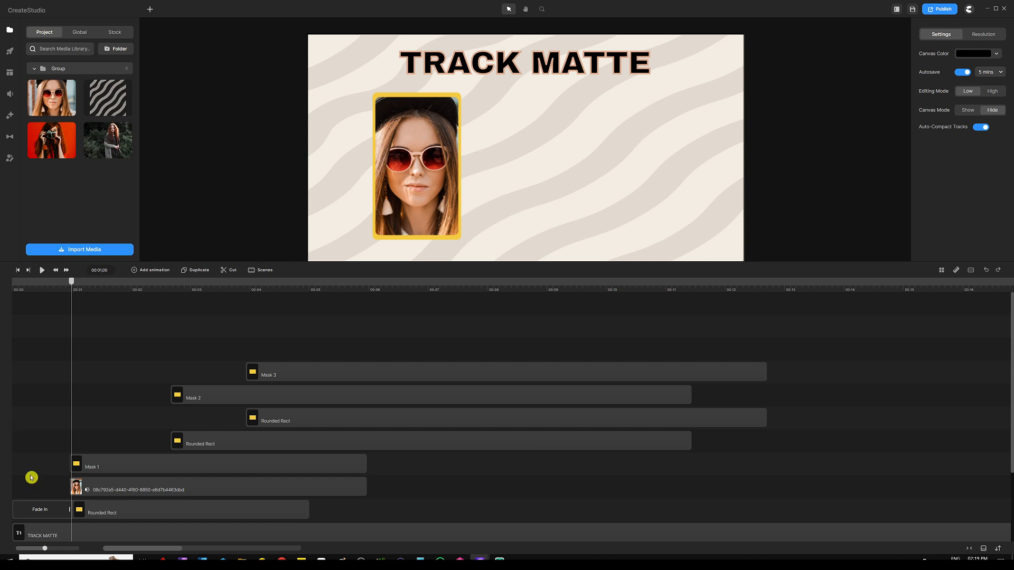
- Set Mask 1's anchor point to its top centre
click(108, 467)
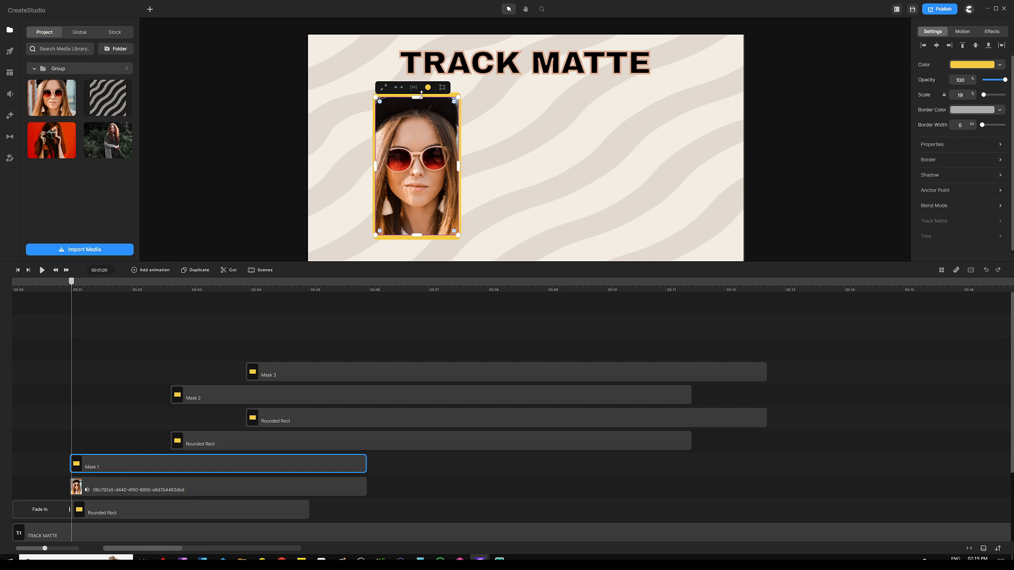
click(415, 269)
drag(417, 268, 385, 390)
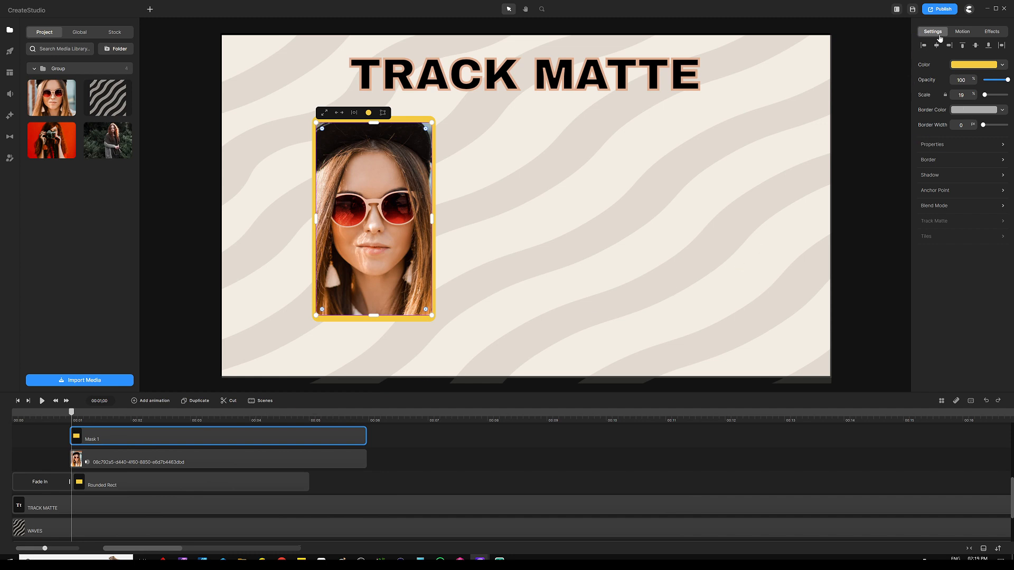
click(935, 192)
click(878, 213)
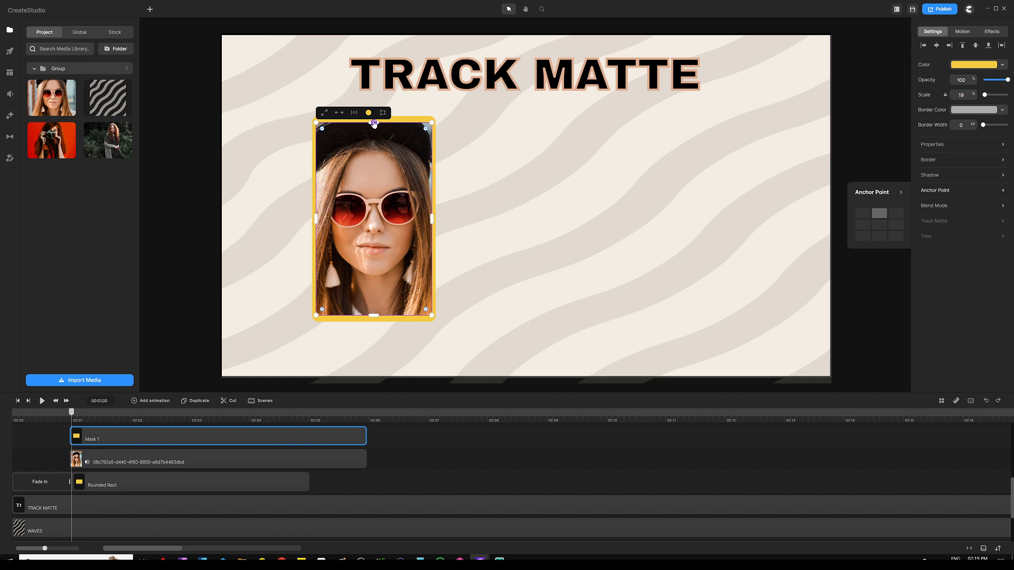
scroll(374, 123, up, 5)
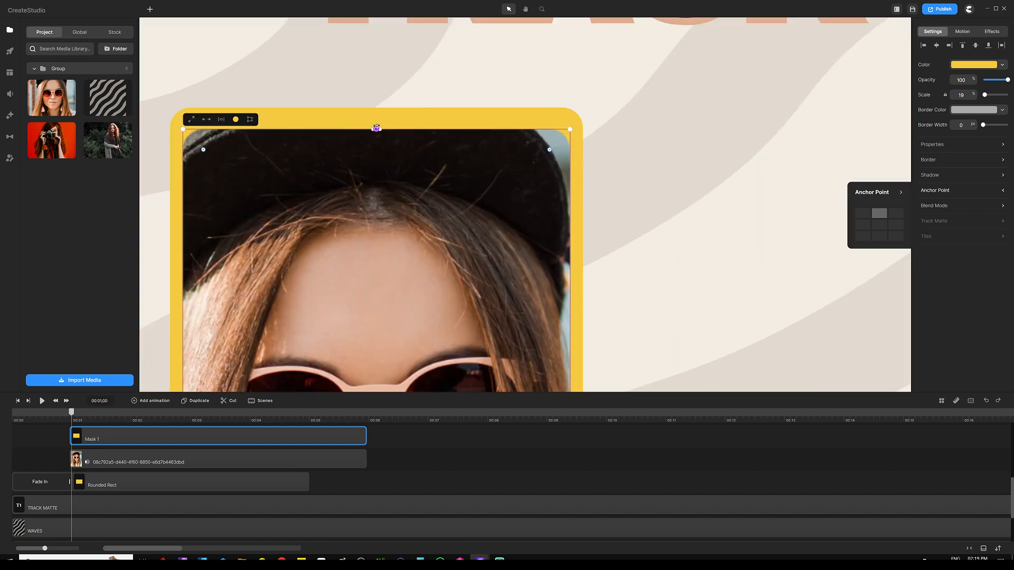
scroll(375, 128, down, 5)
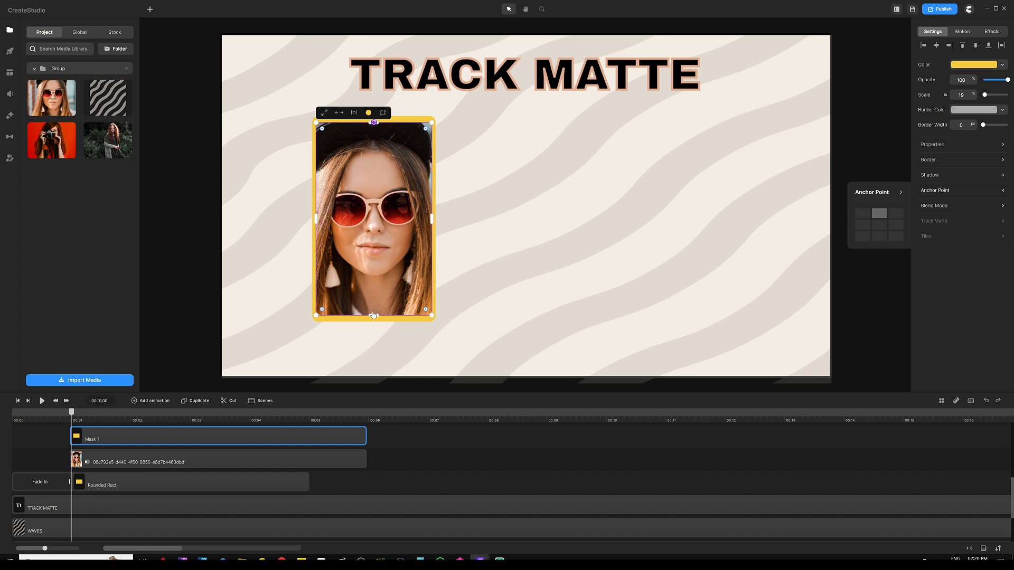
- Add a Scale animation to Mask 1 from the 1-second mark and move its end keyframe to about 00:02,05
click(195, 459)
scroll(136, 459, up, 3)
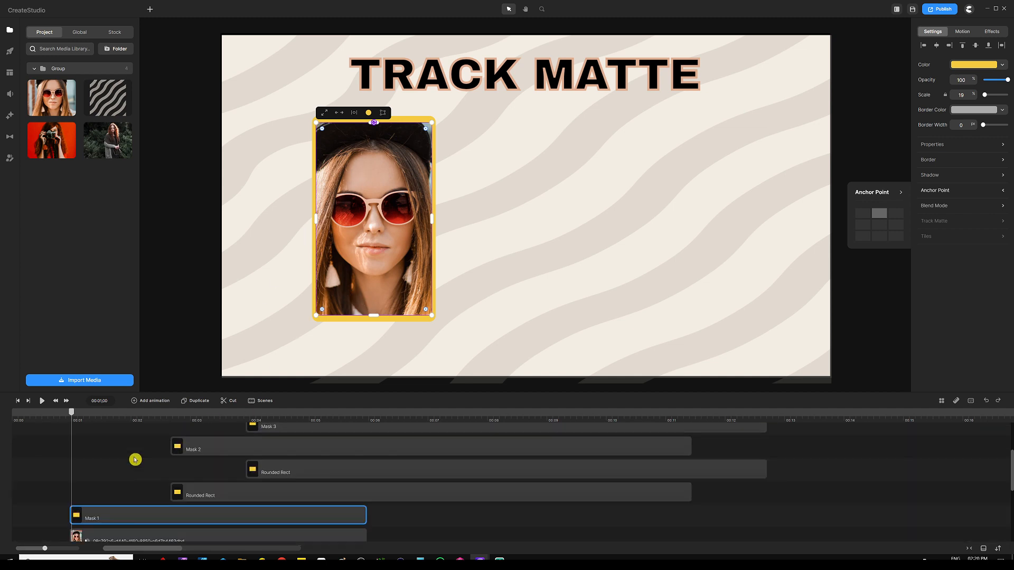
click(153, 403)
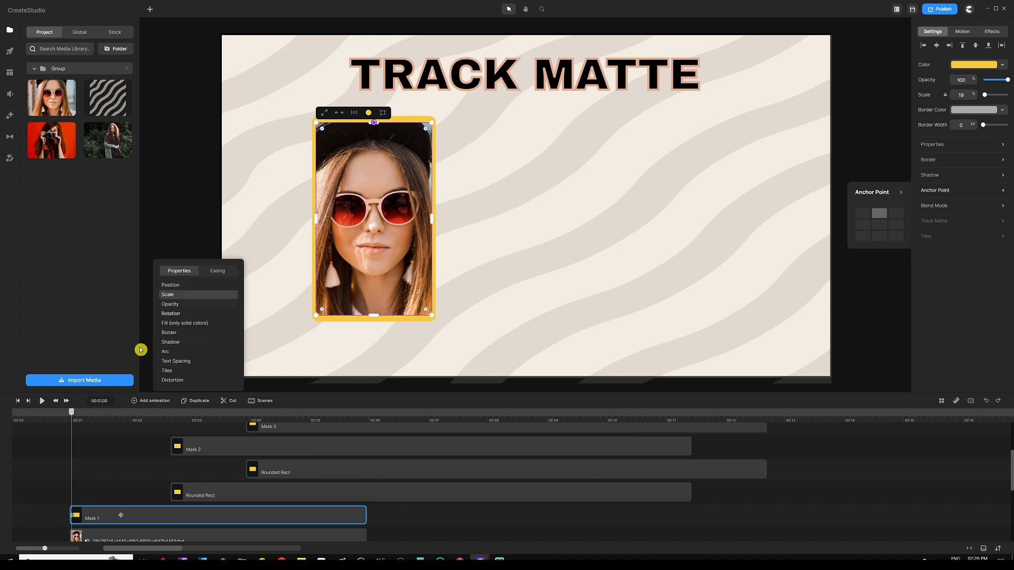
click(129, 478)
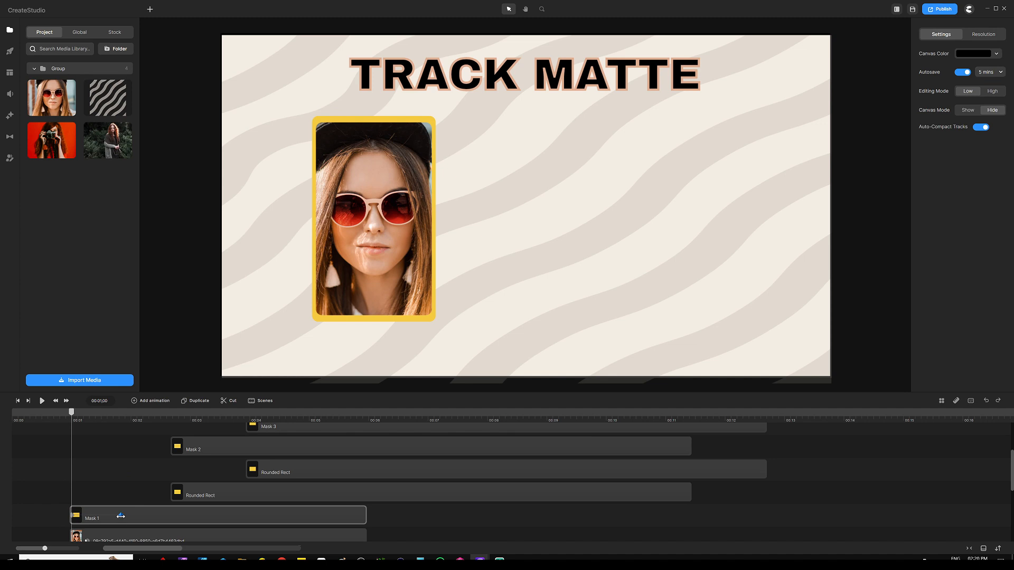
drag(121, 516, 141, 515)
- At Mask 1's first keyframe, squash the mask vertically into a thin strip along its top edge
click(79, 521)
click(73, 515)
click(268, 386)
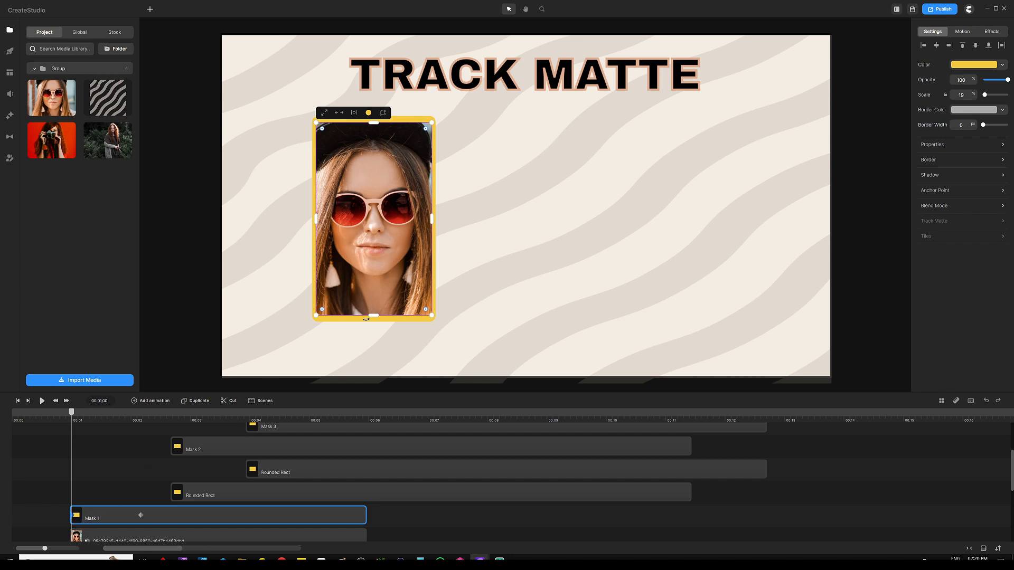
drag(374, 315, 380, 124)
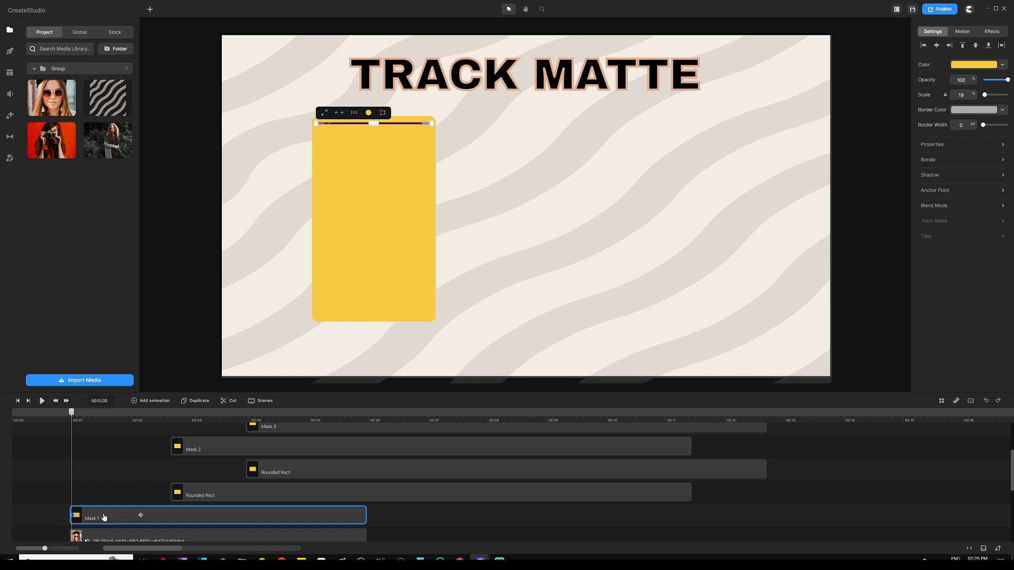
- Set Mask 1's opacity to 0% at its first keyframe and play back the reveal animation
click(104, 518)
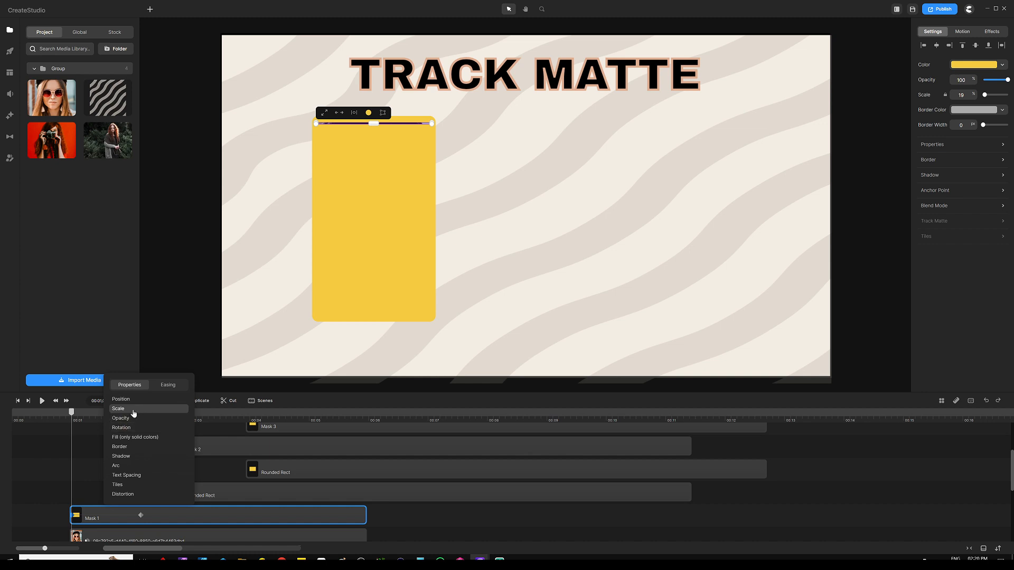
click(81, 445)
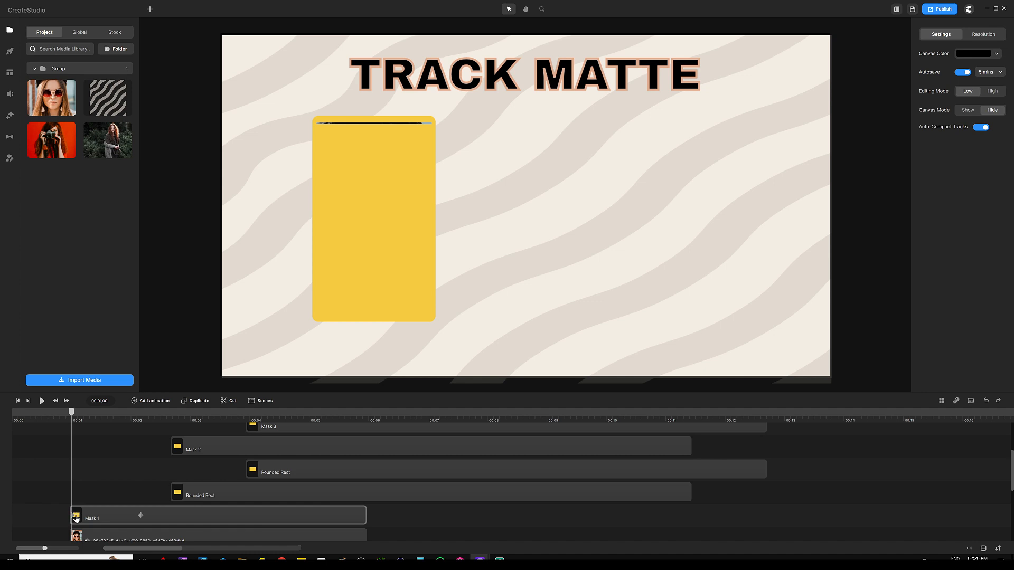
click(75, 519)
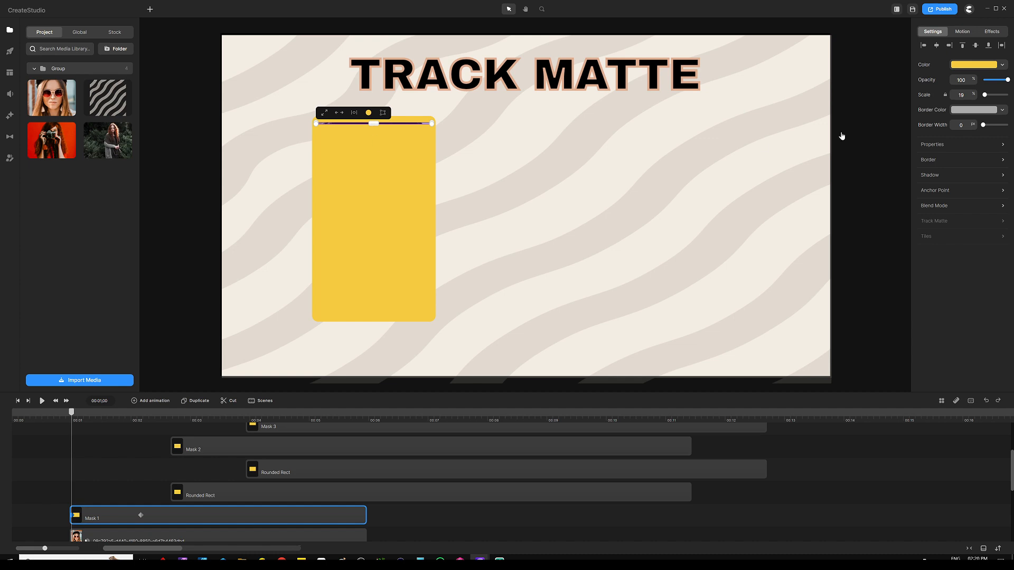
drag(1007, 79, 920, 82)
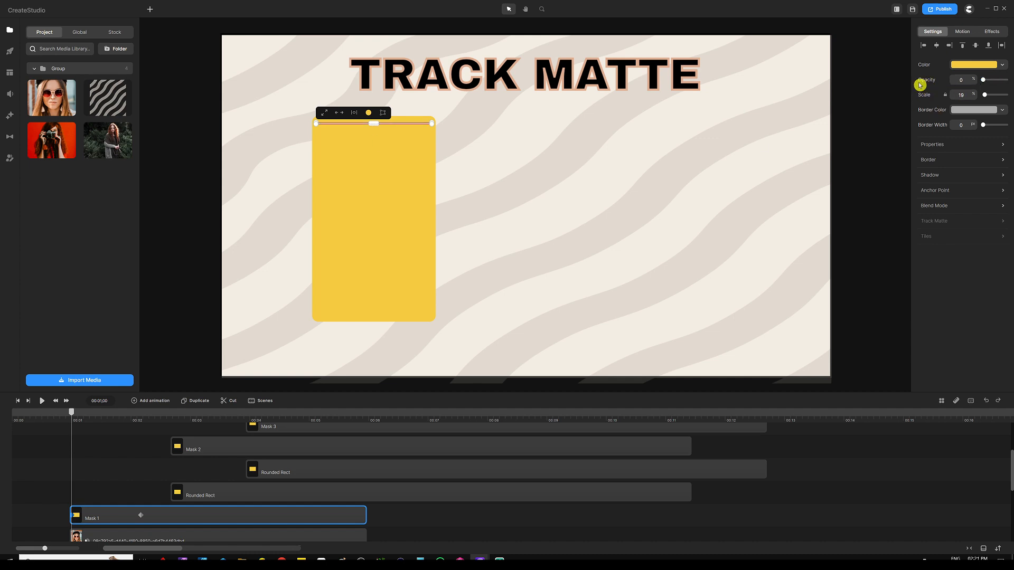
click(113, 455)
click(41, 401)
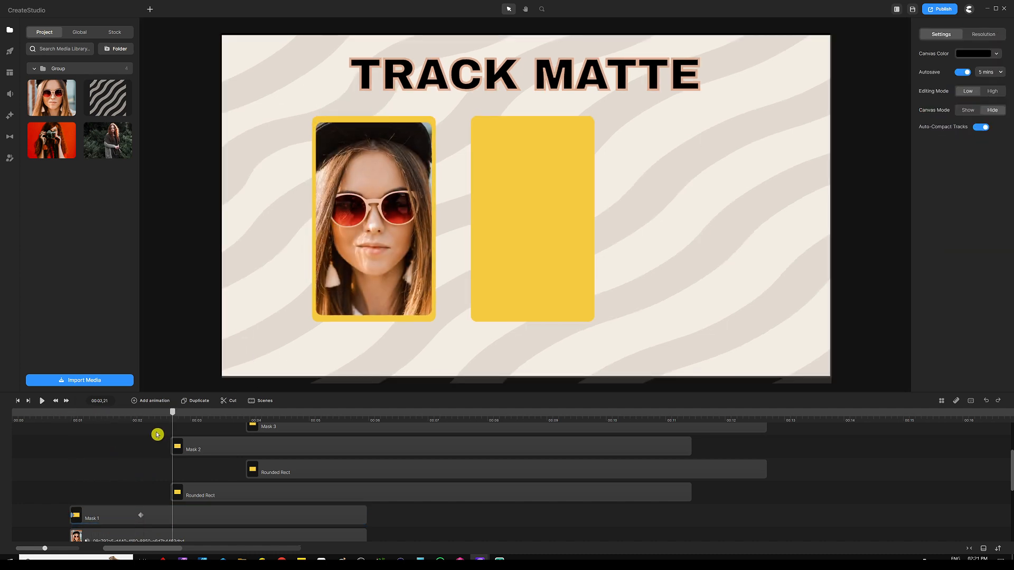
- Add a Scale animation to the portrait layer starting at Mask 1's end keyframe
drag(172, 413, 142, 416)
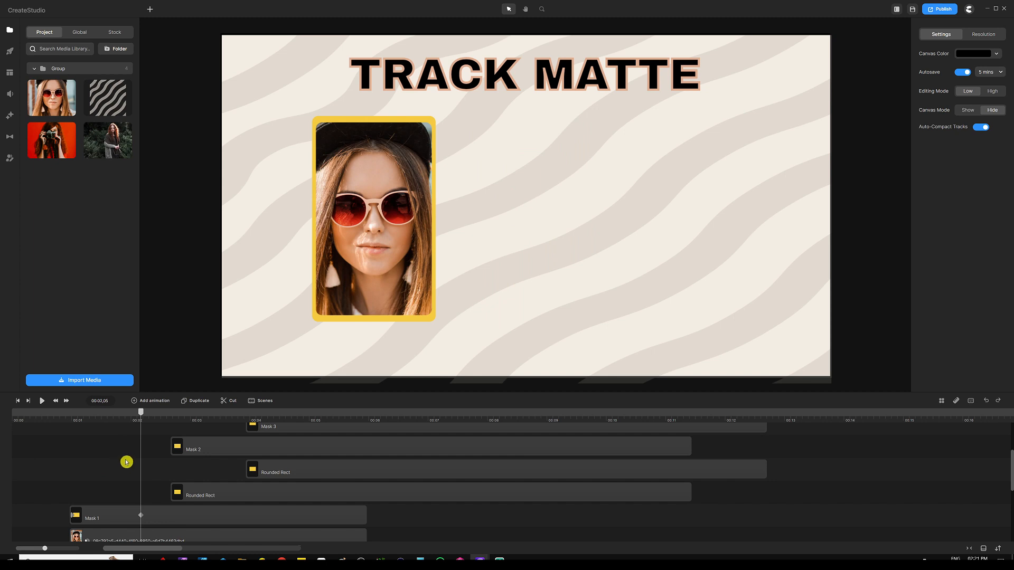
scroll(125, 465, down, 3)
drag(292, 393, 292, 342)
scroll(147, 484, up, 2)
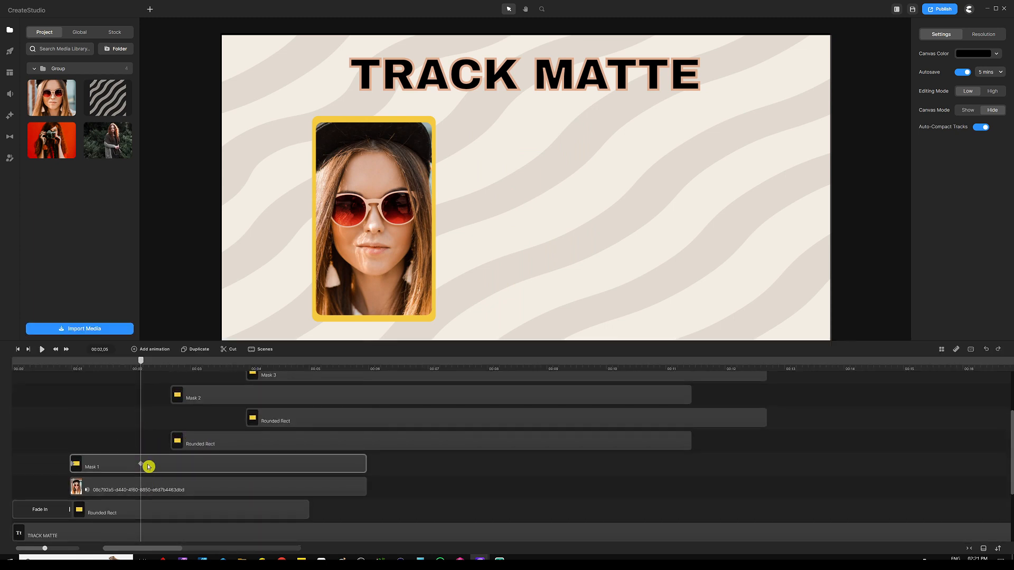
click(198, 486)
click(190, 487)
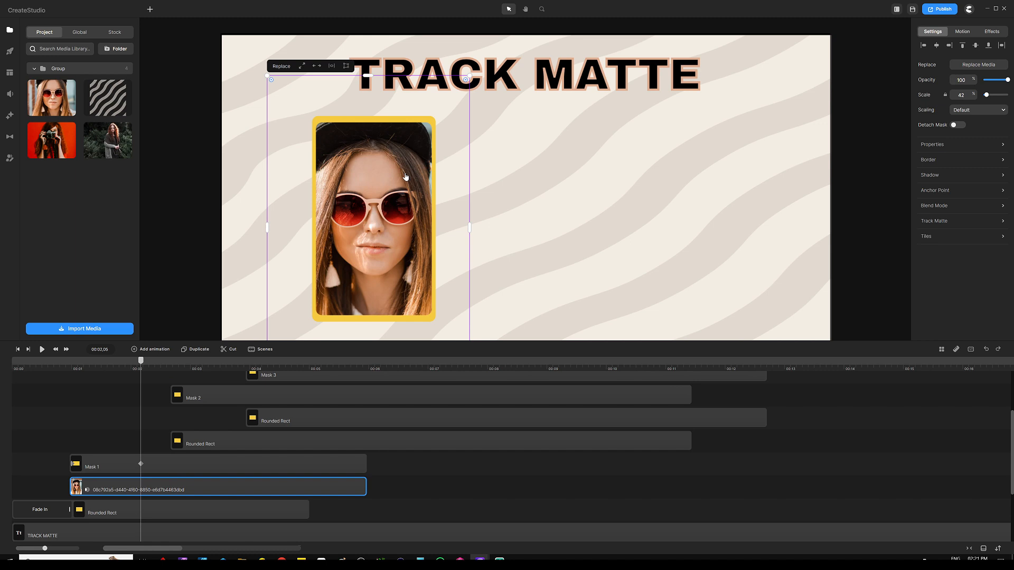
click(158, 349)
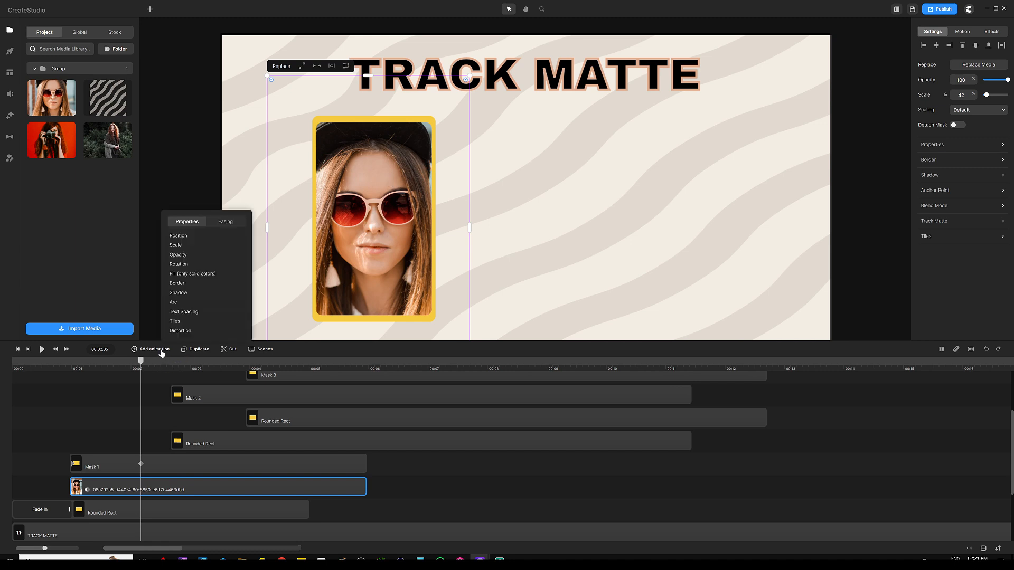
click(191, 246)
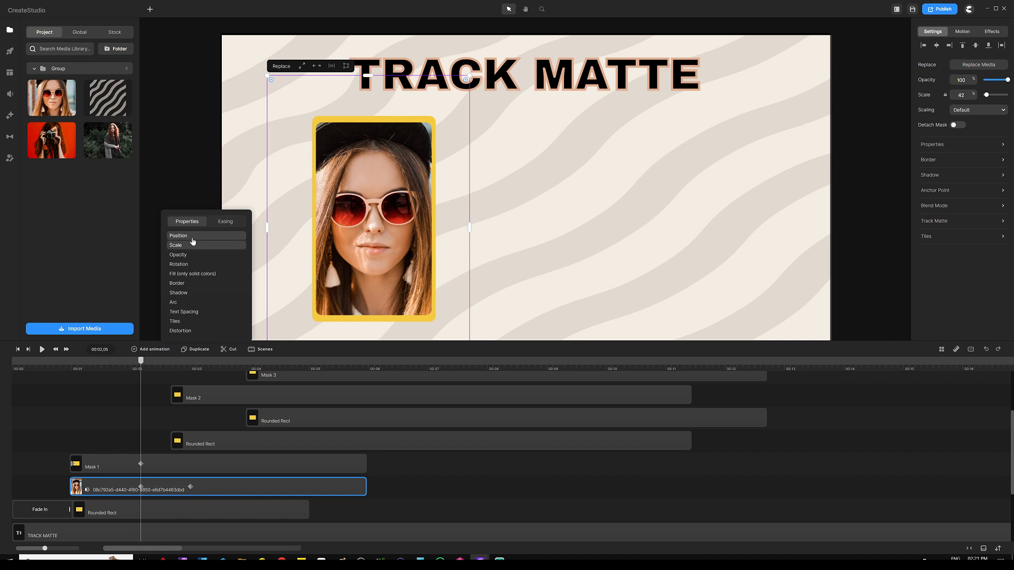
- Move the portrait animation's end keyframe to about 00:03,12 and select it
click(105, 428)
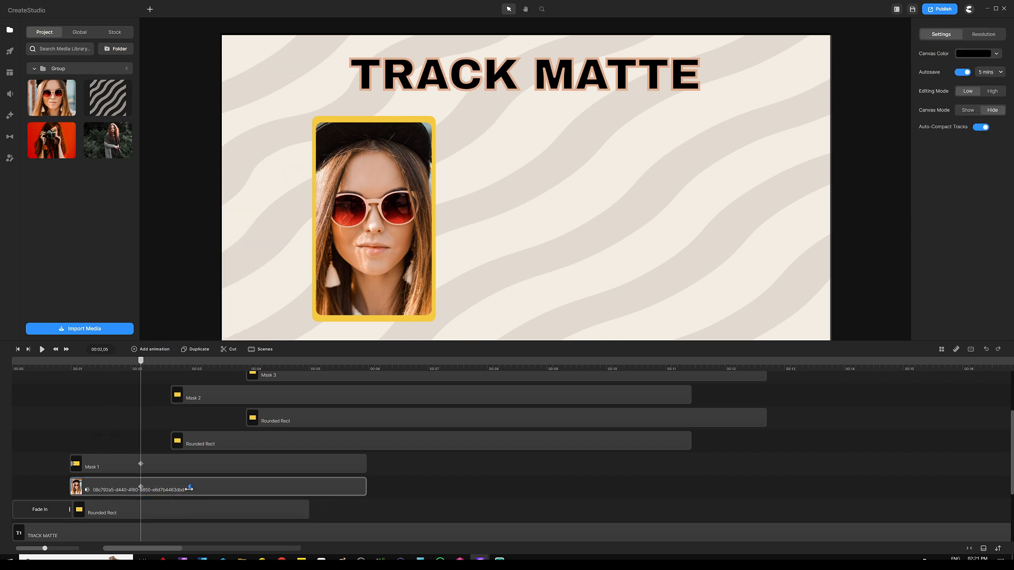
drag(189, 489, 193, 488)
click(210, 486)
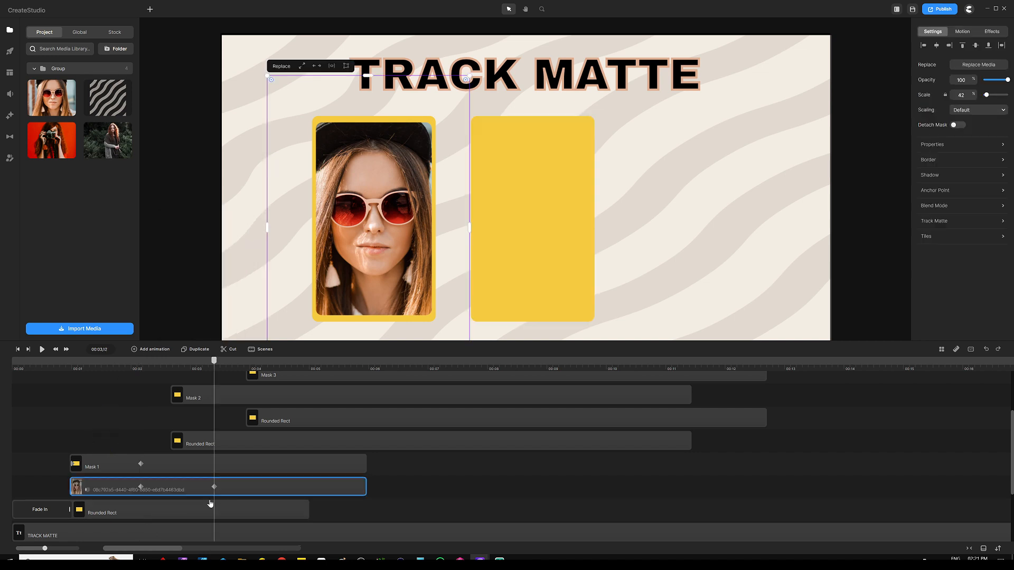
- At the first portrait's end keyframe, scale the photo down to 29% and reposition it inside the first yellow panel
drag(213, 488, 216, 489)
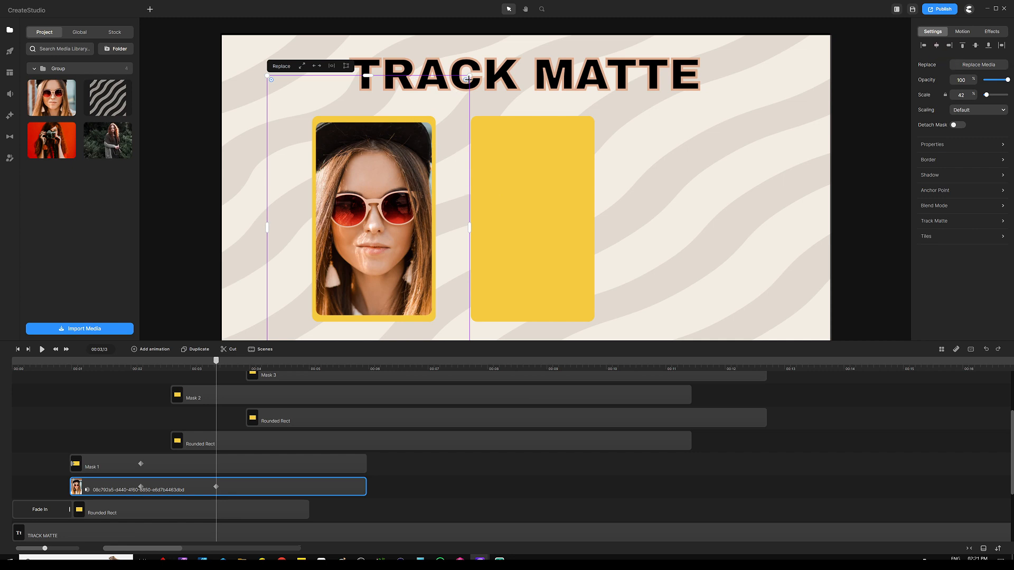
drag(469, 78, 414, 144)
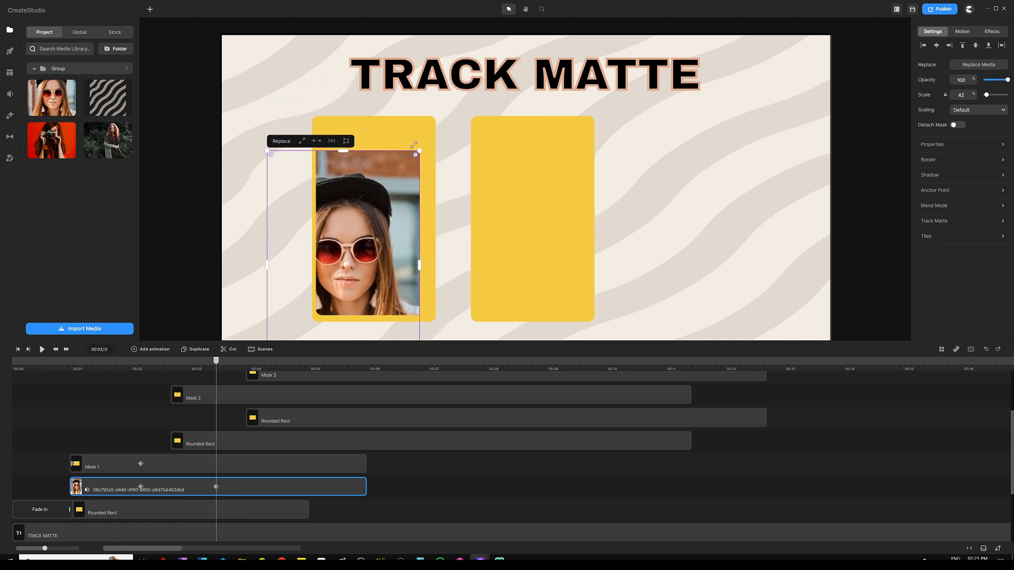
scroll(485, 94, down, 4)
drag(395, 237, 385, 217)
scroll(412, 173, up, 4)
- Nudge the first portrait slightly left and down to fine-tune its framing within the panel, and deselect it
key(Left)
key(Left)
key(Left)
key(Left)
key(Left)
key(Left)
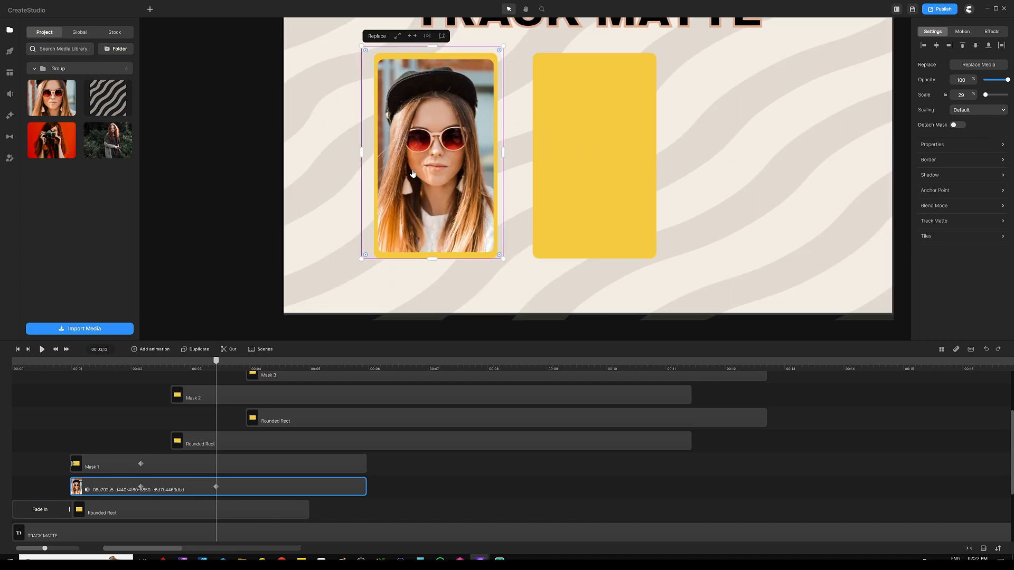
key(Down)
key(Down)
key(Down)
key(Down)
key(Down)
key(Down)
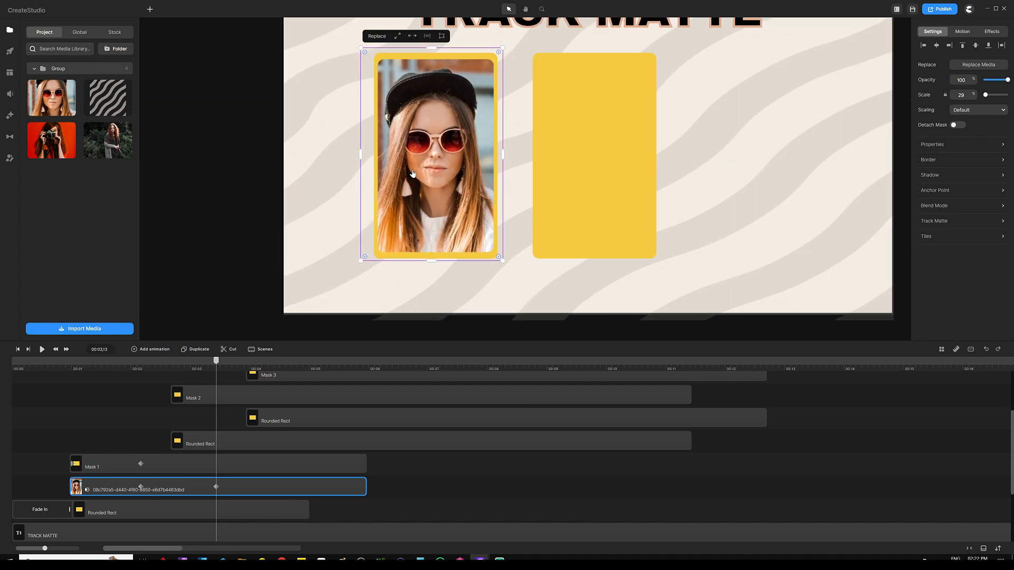
click(135, 421)
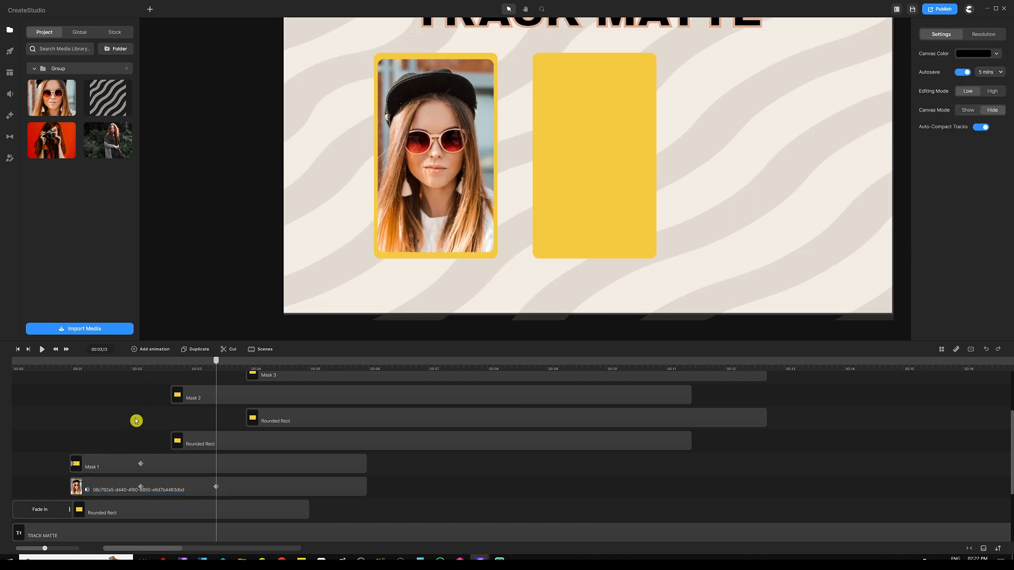
- Move the second panel's Rounded Rect layer to start at 00:03,13, aligned with the portrait's end keyframe
click(578, 121)
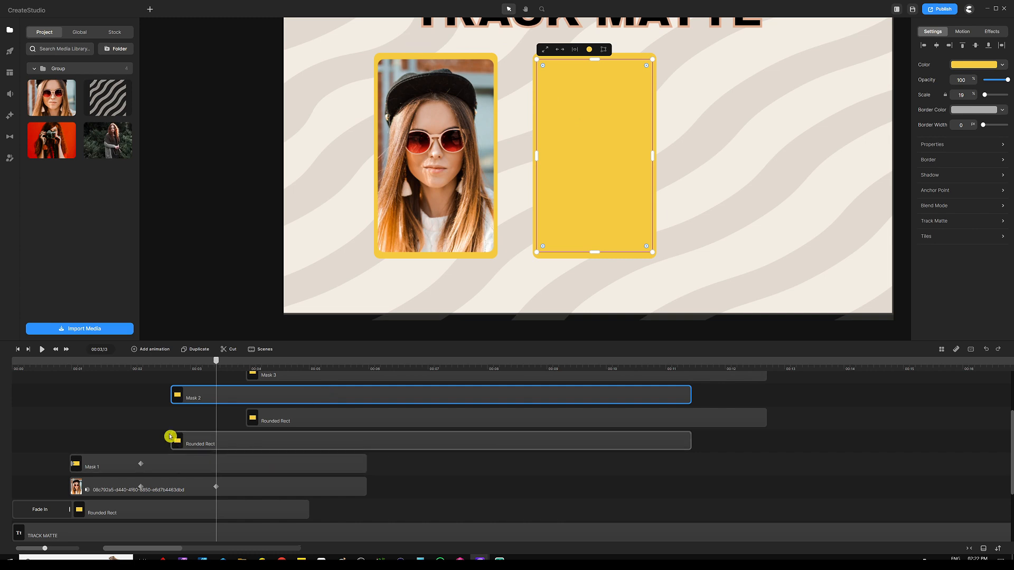
click(148, 420)
click(249, 443)
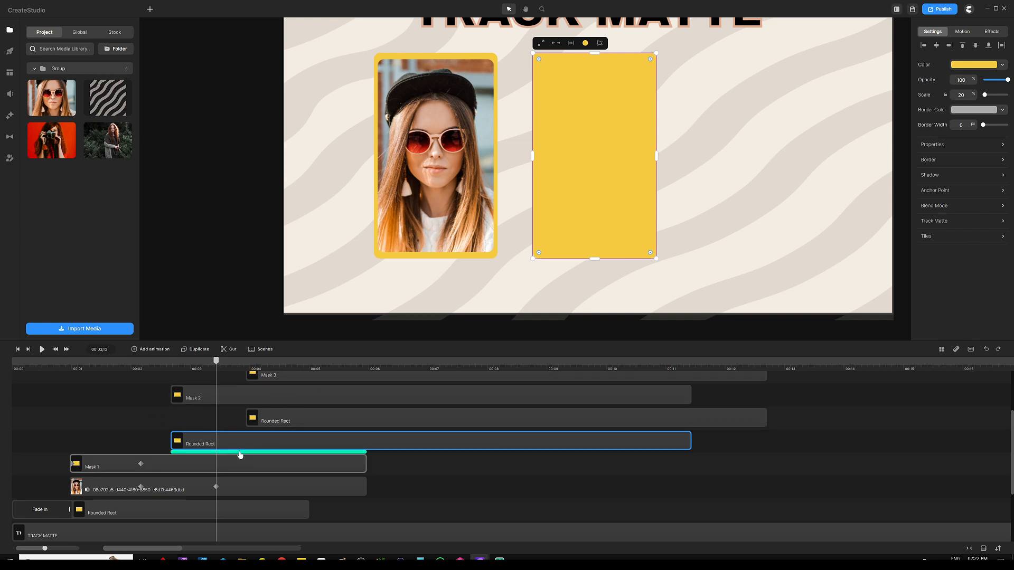
drag(237, 443, 279, 440)
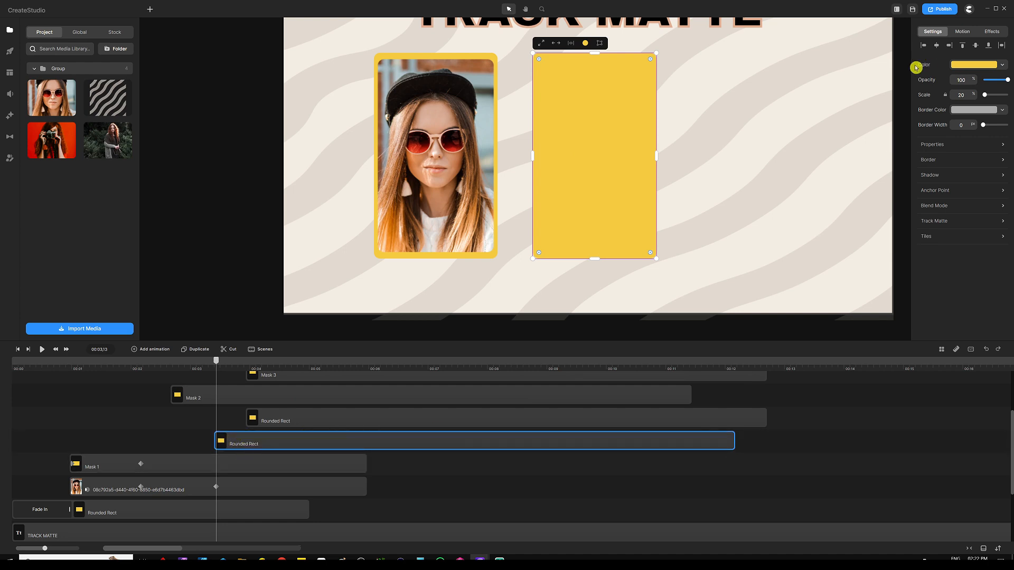
- Apply the Fade In entrance motion to the second panel's Rounded Rect layer
click(961, 33)
click(927, 137)
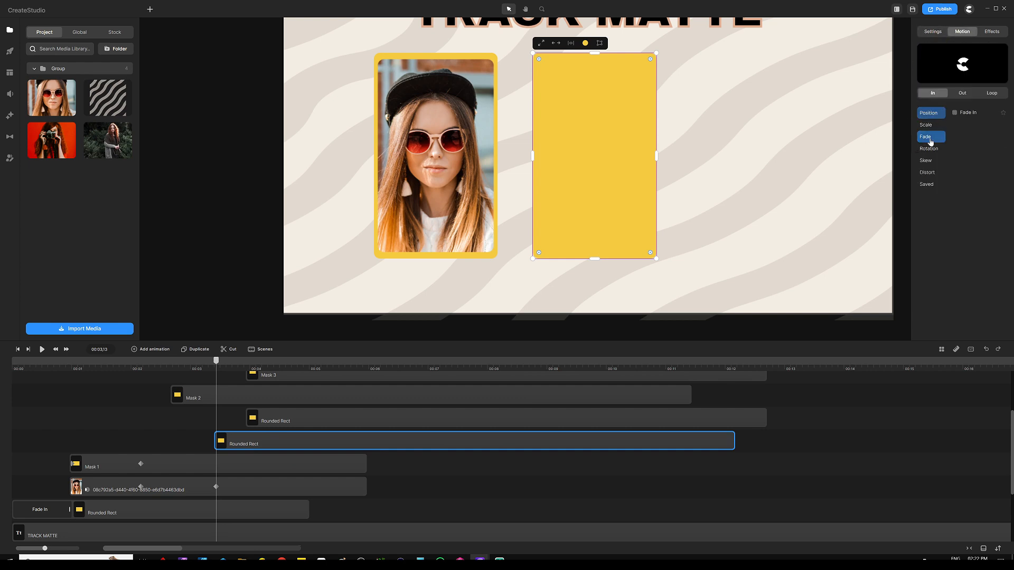
click(955, 113)
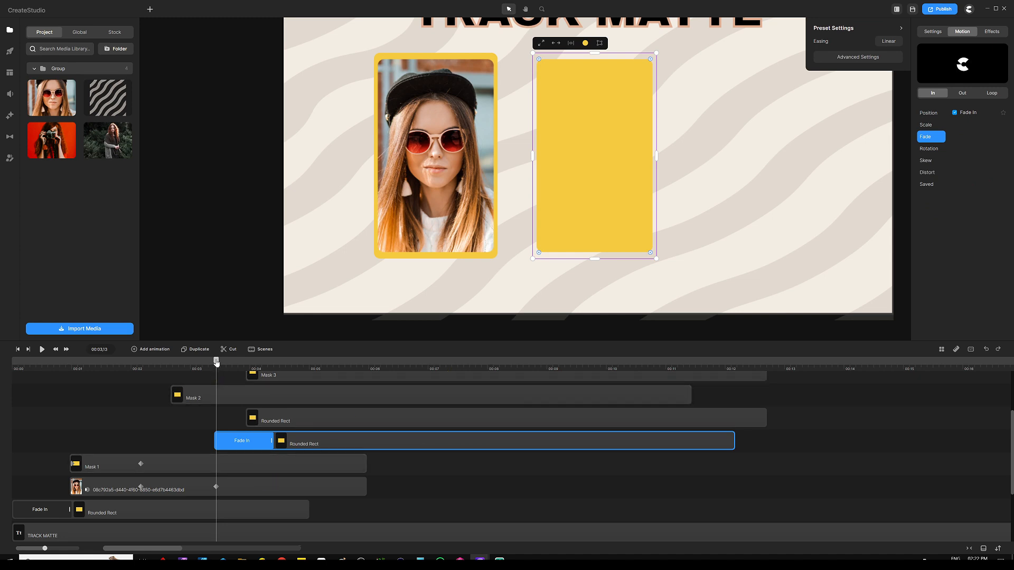
- Move Mask 2 to start at 00:04,13, where the fade ends, and shift the third panel's Rounded Rect to about 00:13
drag(217, 361, 276, 361)
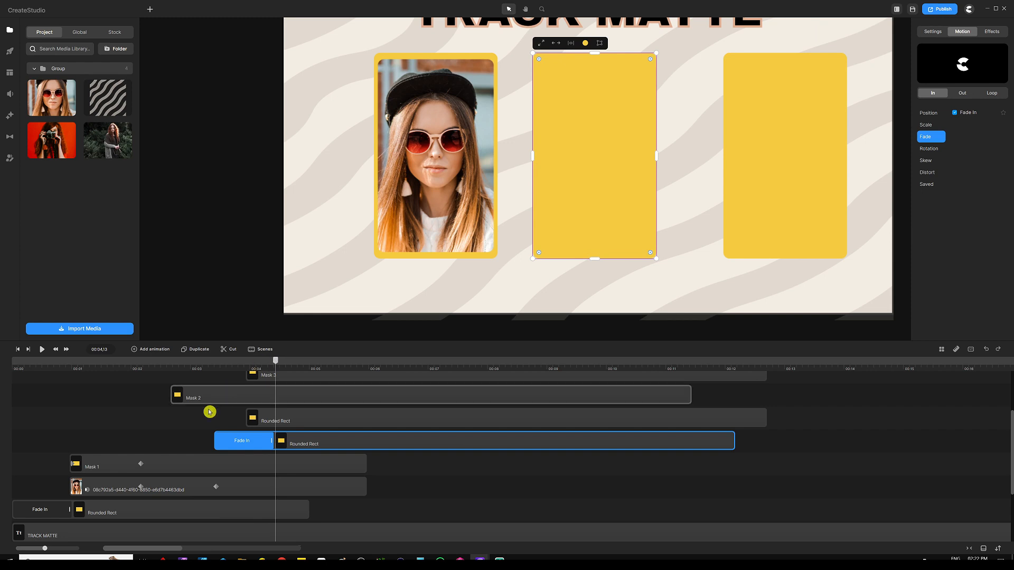
drag(228, 397, 332, 397)
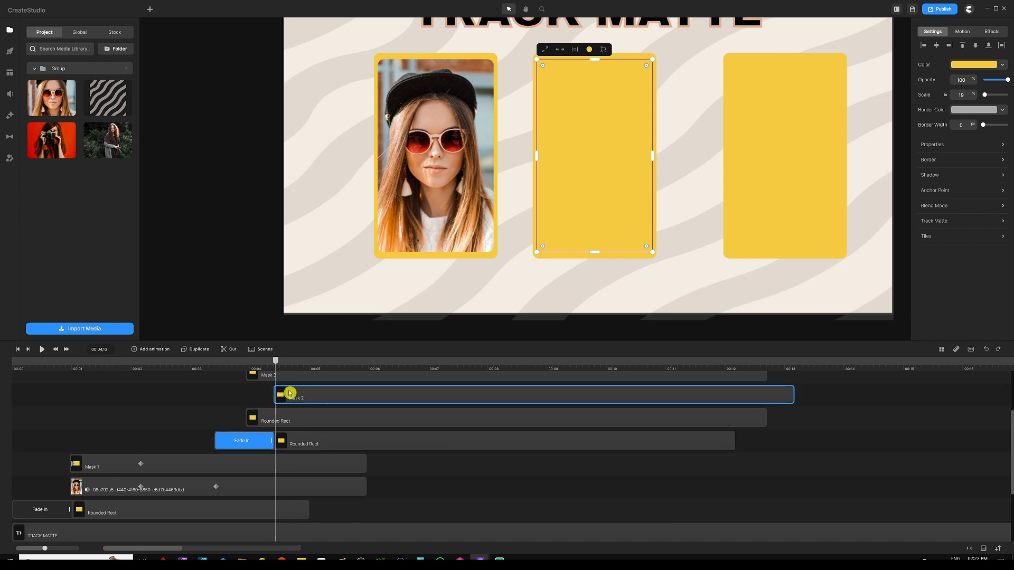
drag(322, 417, 874, 418)
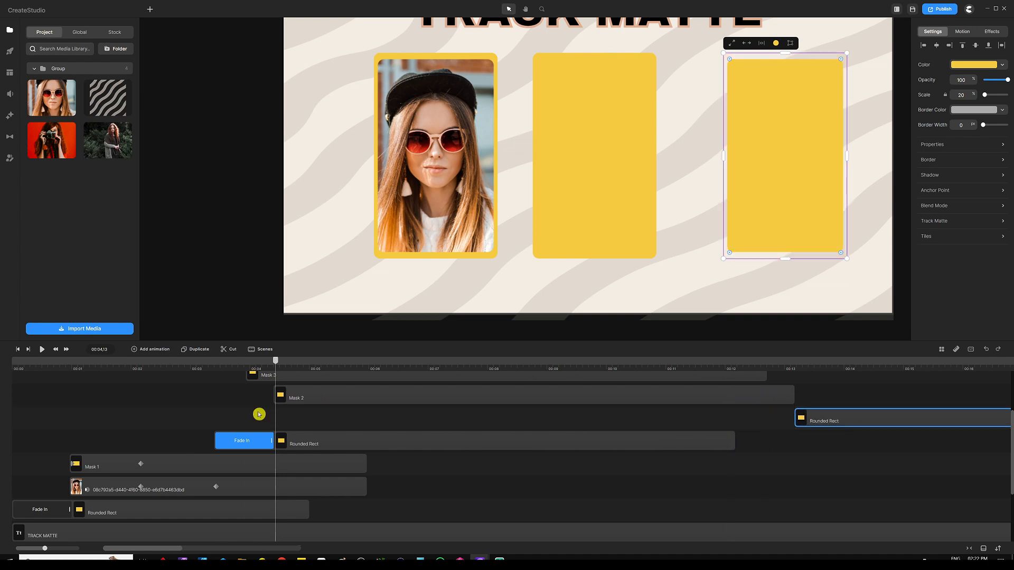
click(309, 422)
click(306, 399)
mouse_move(307, 398)
mouse_down()
mouse_move(307, 419)
mouse_move(309, 401)
mouse_up()
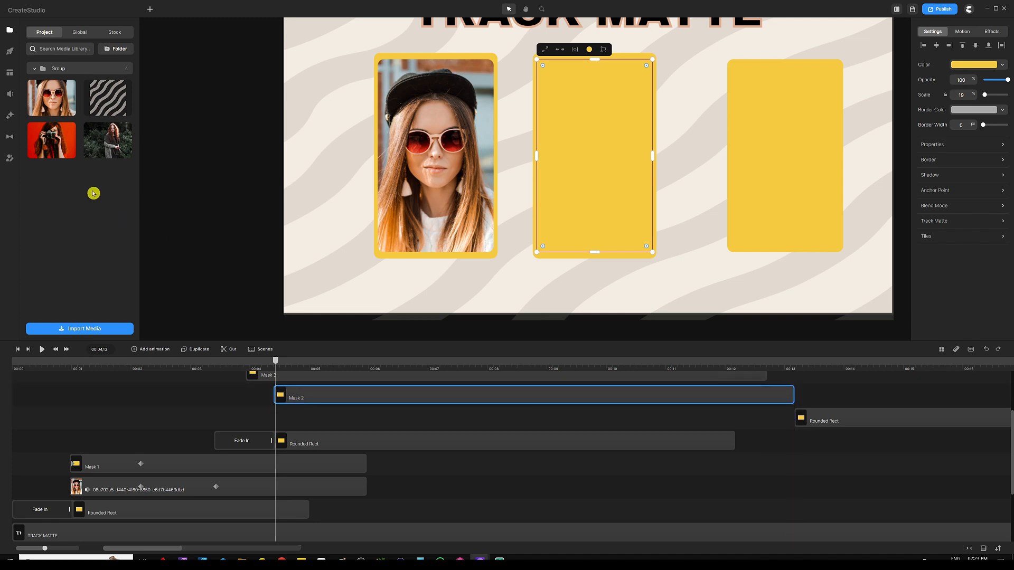
- Add the red camera photo at 00:04,13, fit it to the canvas height, and place Mask 2 on the track above it
drag(68, 128, 518, 164)
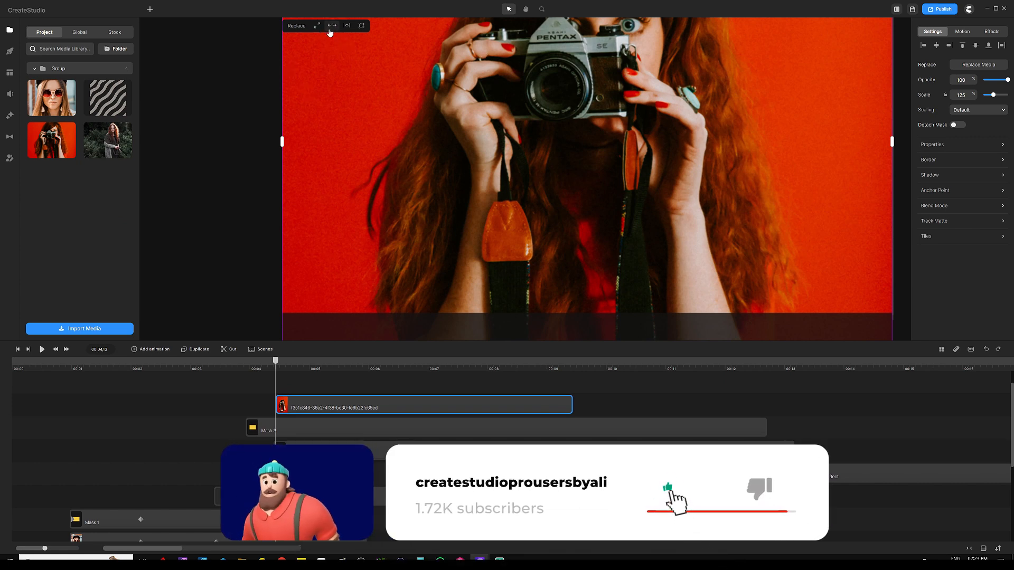
click(333, 29)
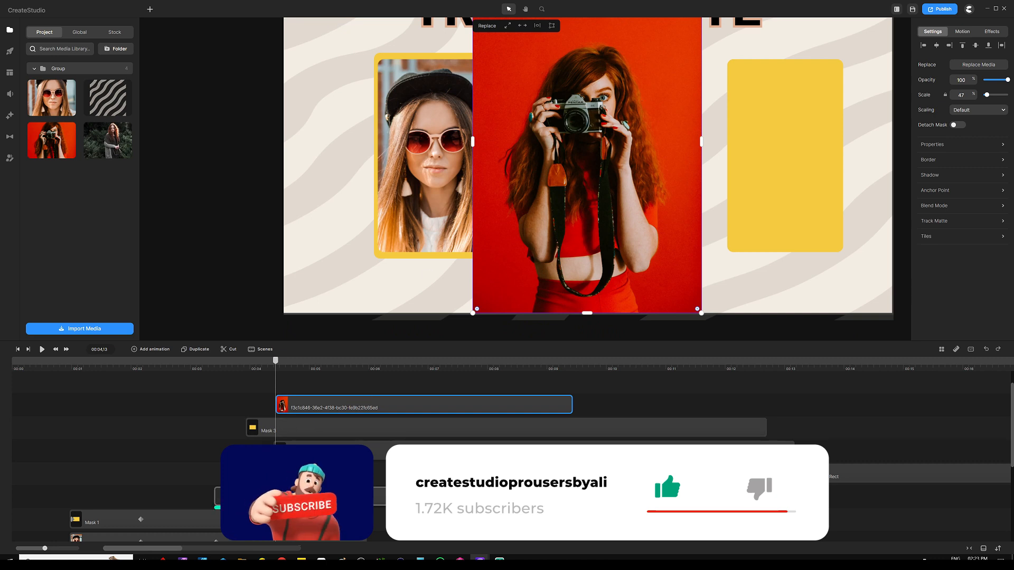
drag(333, 454, 333, 387)
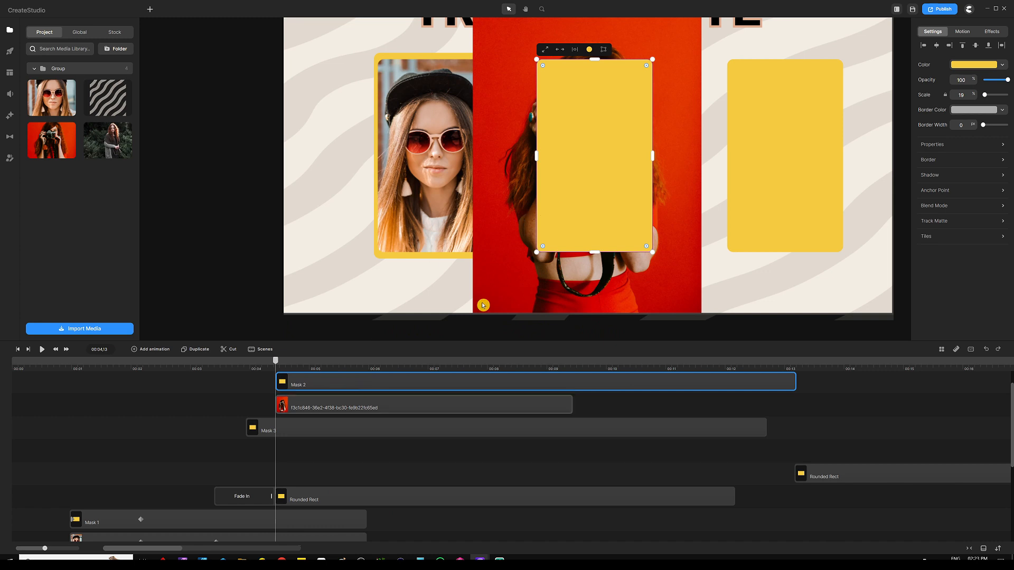
- Lower Mask 2's opacity to 55% and enlarge the camera photo to 63%, framing the face and camera behind the mask
click(997, 79)
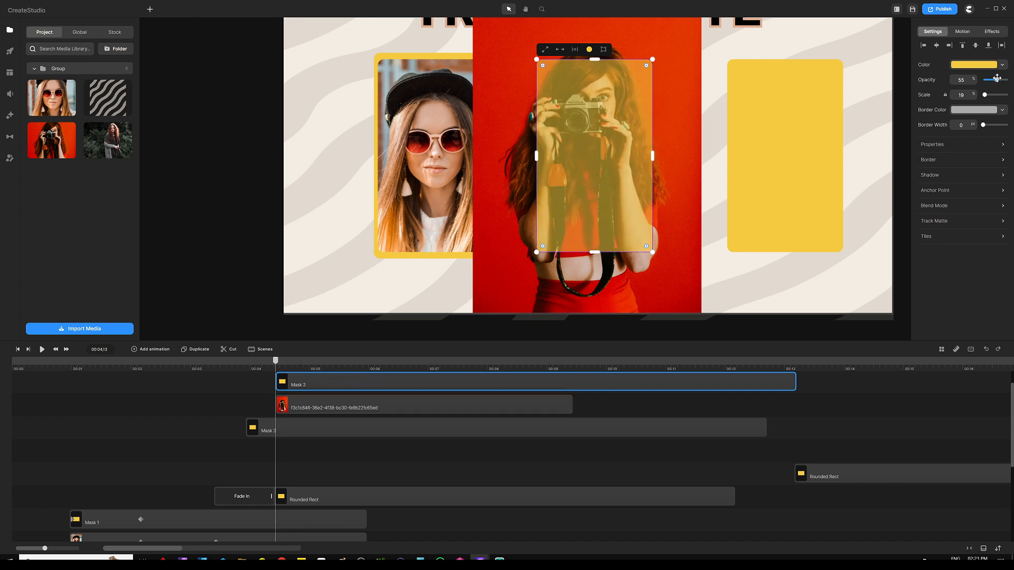
drag(527, 275, 529, 283)
scroll(567, 167, down, 3)
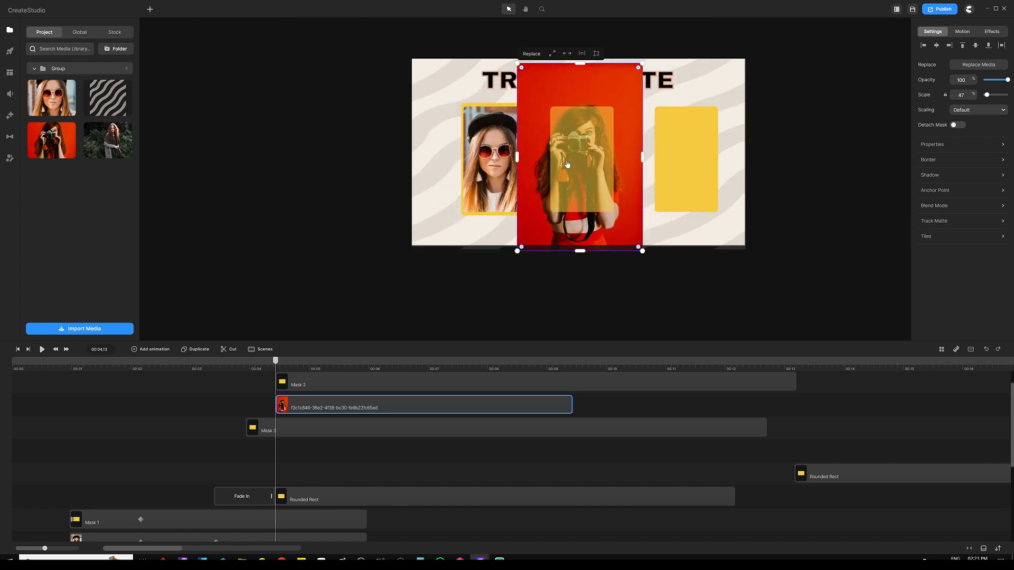
drag(641, 250, 638, 274)
- Move the camera photo and Mask 2 layers directly above the second panel's Rounded Rect, and restore Mask 2's opacity to 100%
drag(317, 406, 317, 474)
drag(319, 383, 321, 477)
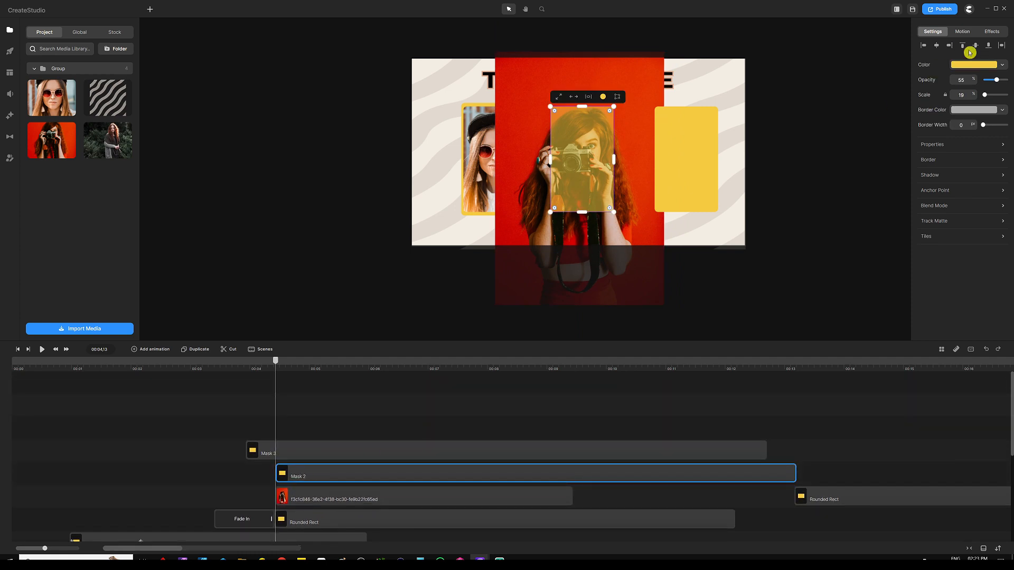
drag(995, 79, 1009, 80)
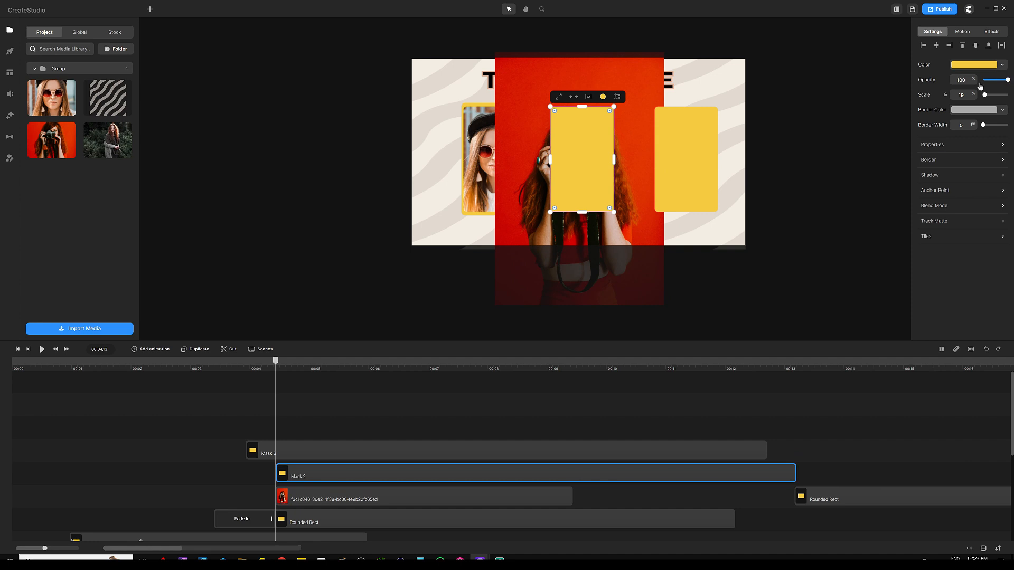
click(330, 431)
key(ctrl+0)
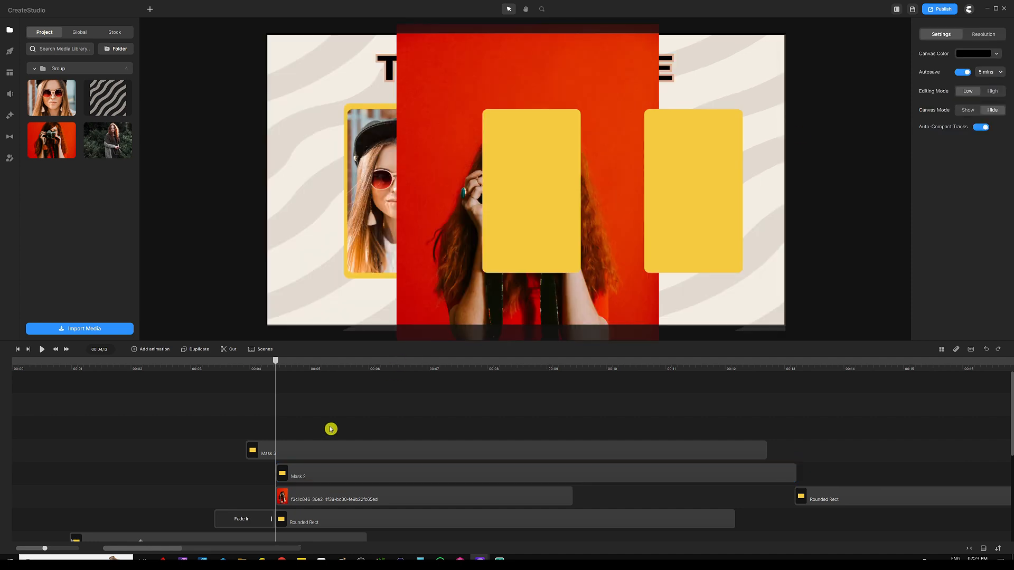
- Apply Mask 2 to the camera photo as a track matte of type Alpha
click(325, 501)
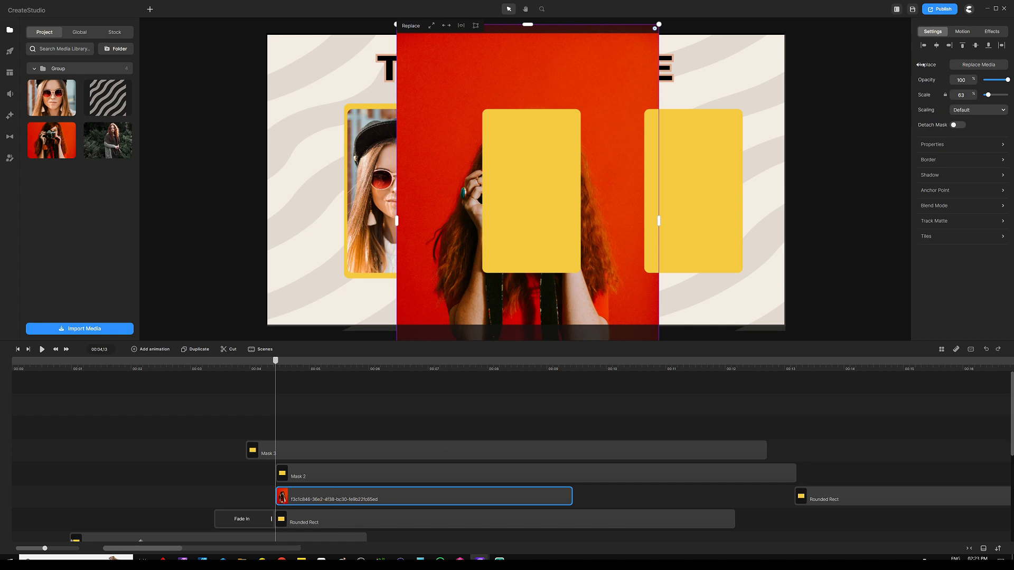
click(933, 221)
click(877, 244)
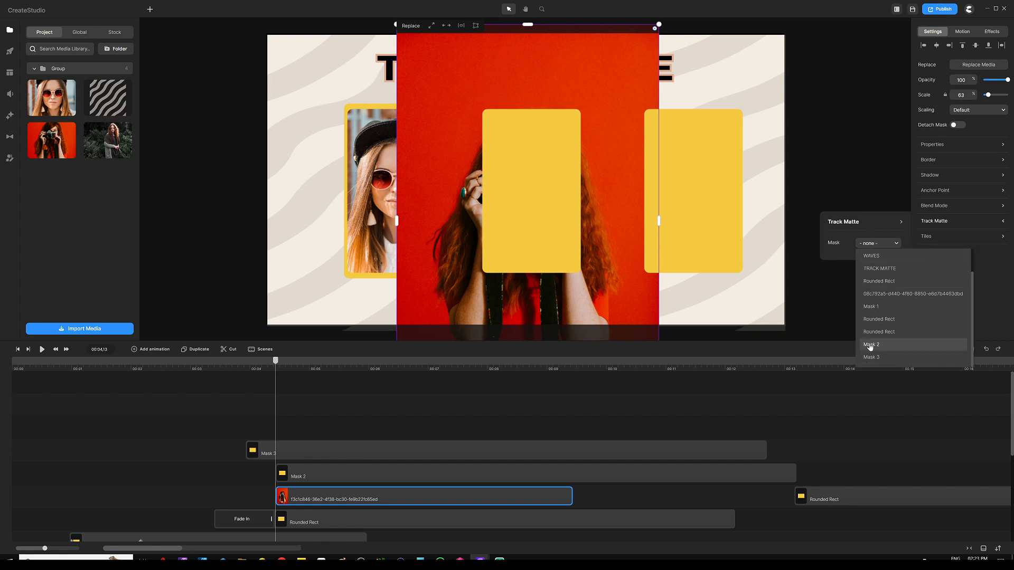
click(870, 345)
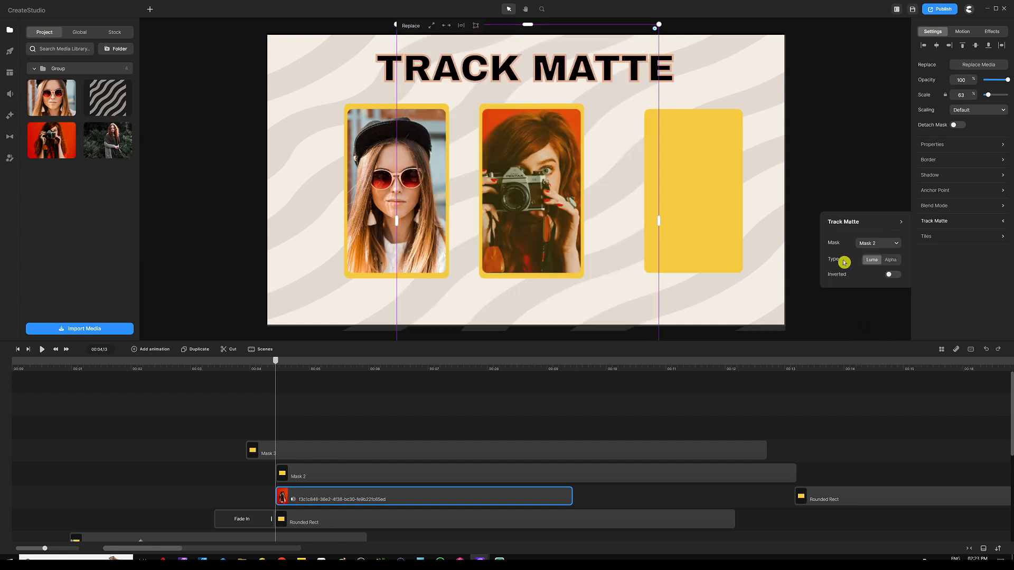
click(890, 260)
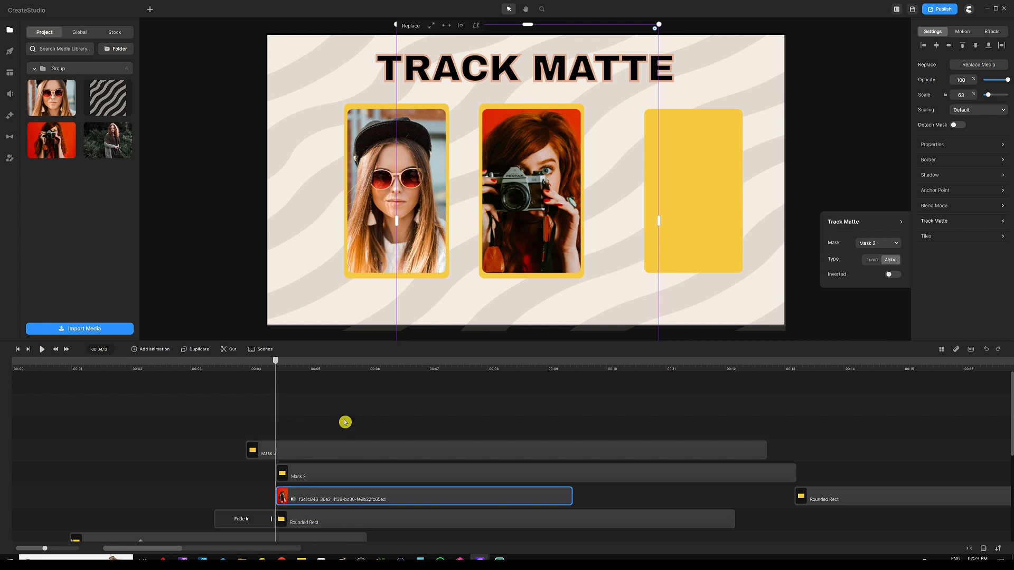
- Set Mask 2's anchor point to bottom centre
click(314, 474)
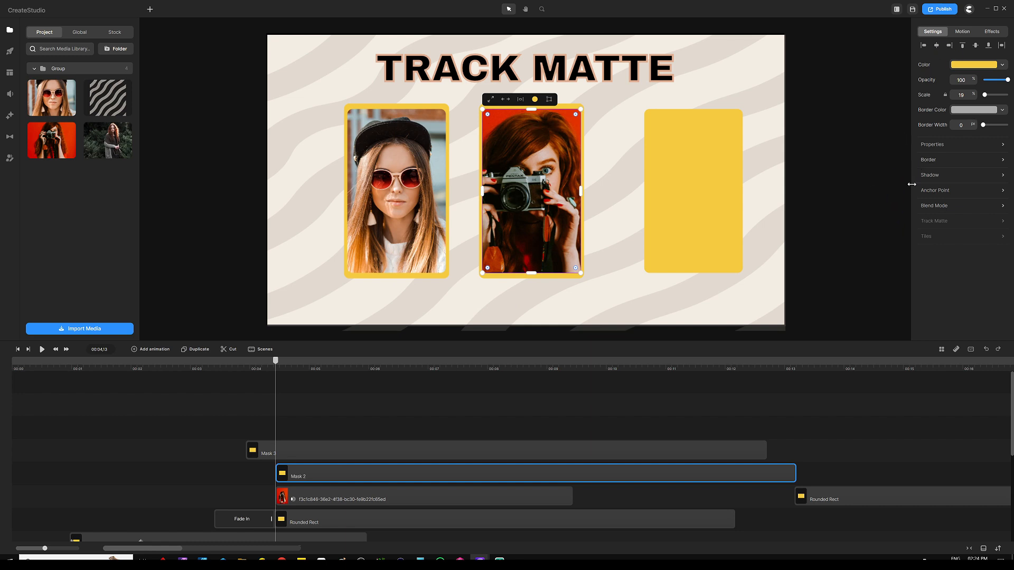
click(933, 191)
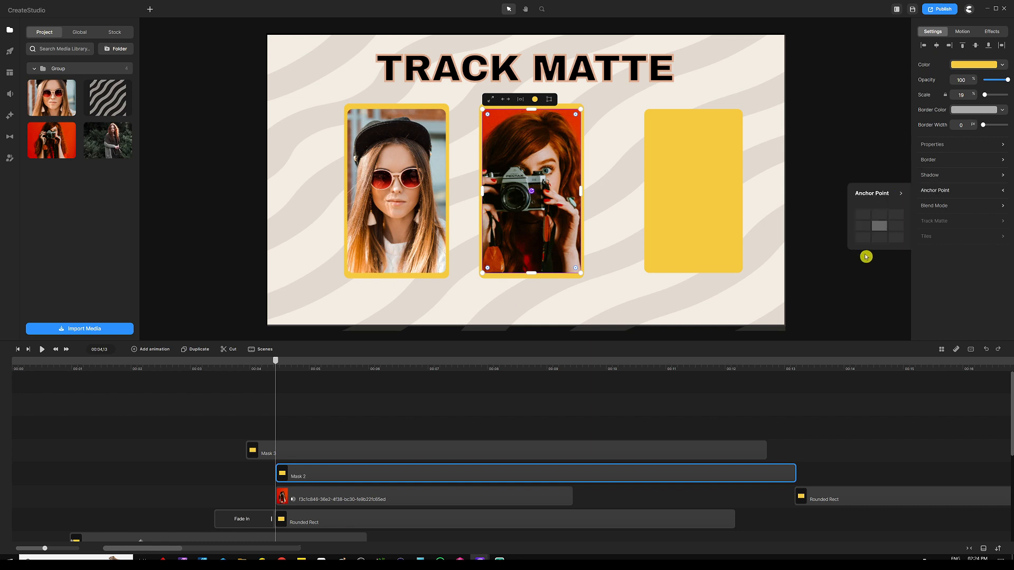
click(879, 238)
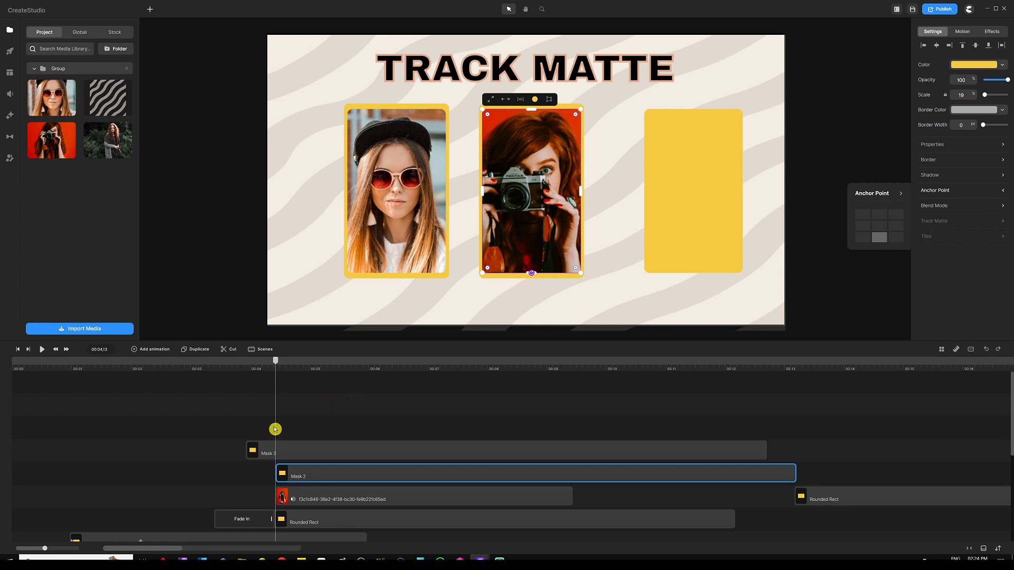
- Add a Scale animation near Mask 2's start and squash its first keyframe vertically into a thin strip along the bottom edge
drag(274, 364, 280, 364)
click(165, 350)
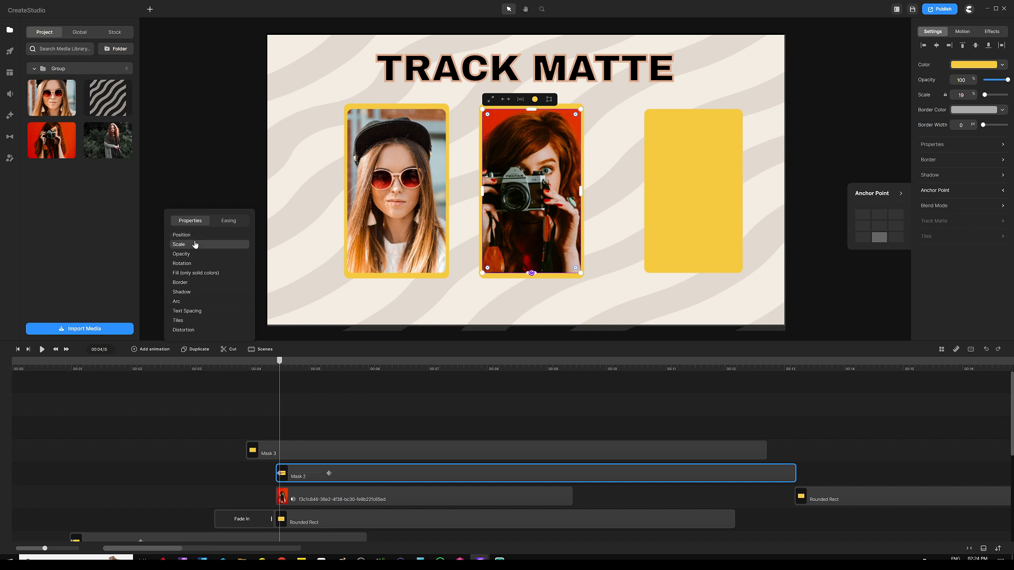
click(339, 404)
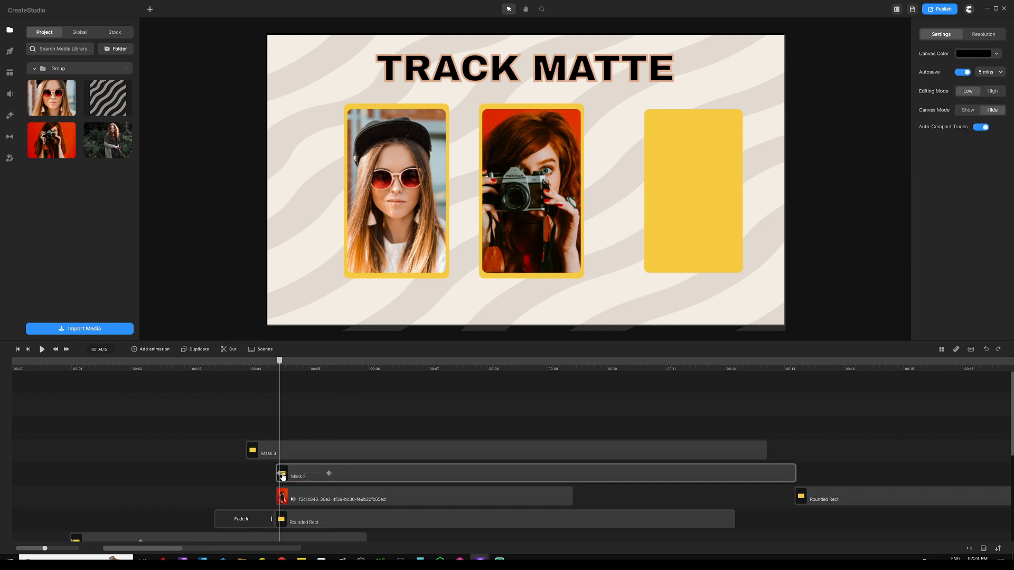
click(280, 473)
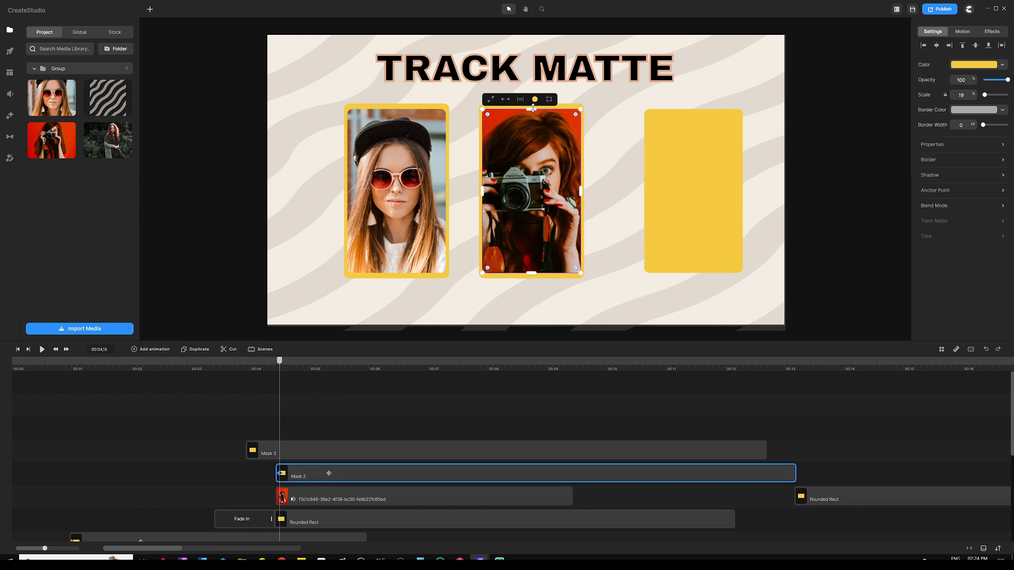
drag(533, 108, 532, 272)
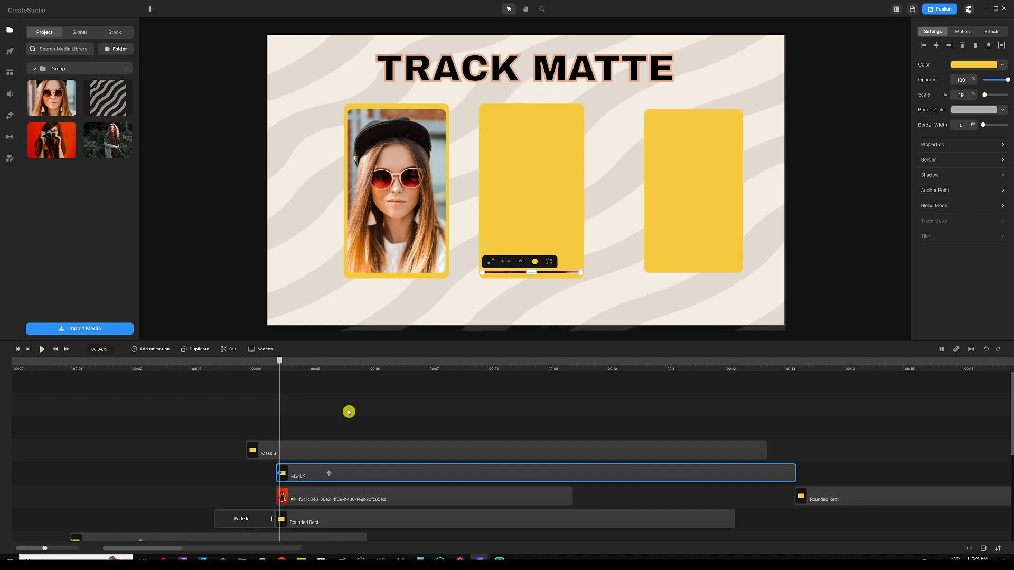
- Add Opacity to Mask 2's animation and make its first keyframe fully transparent
click(299, 475)
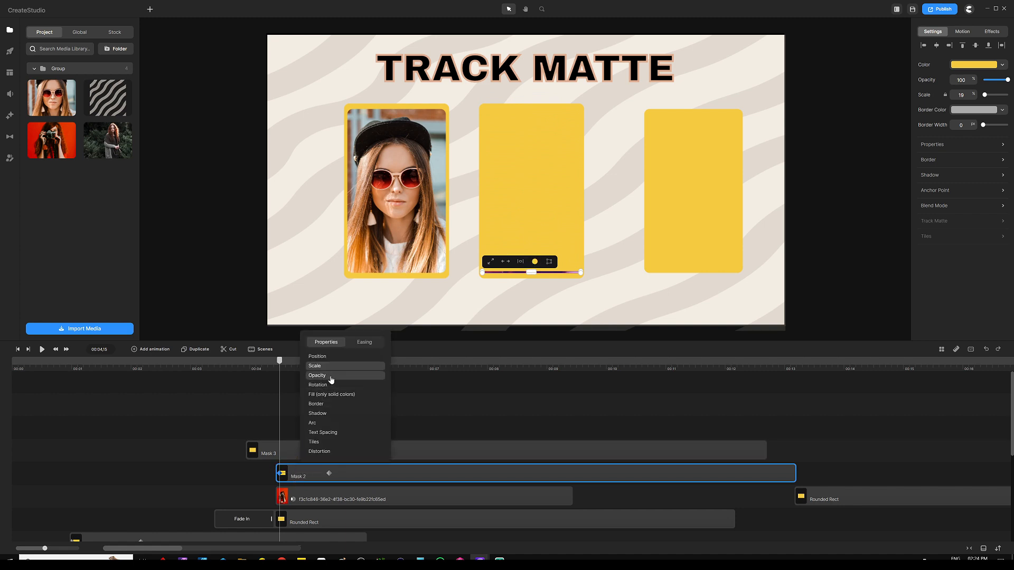
click(281, 405)
click(282, 476)
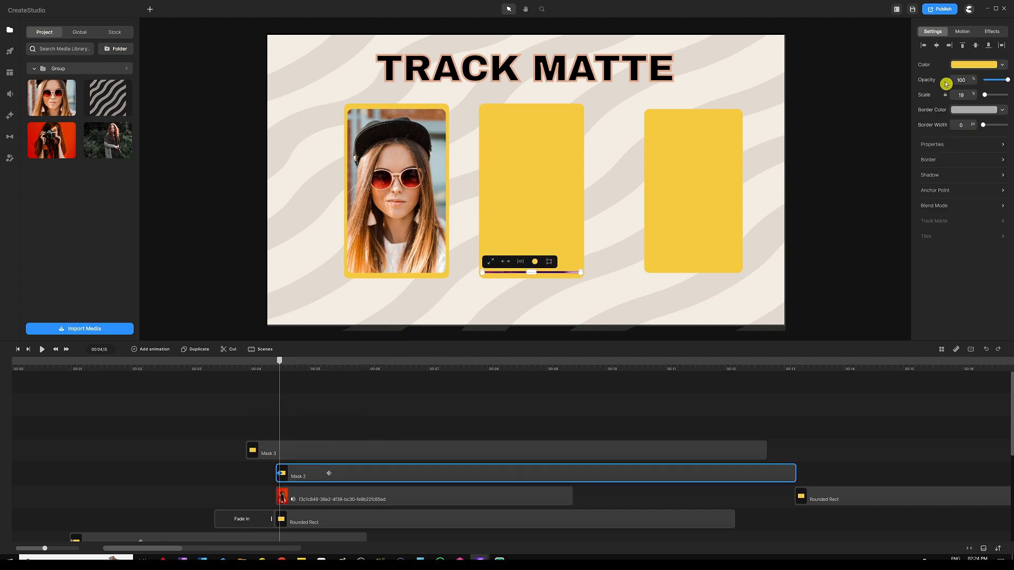
drag(1006, 78, 946, 77)
click(326, 414)
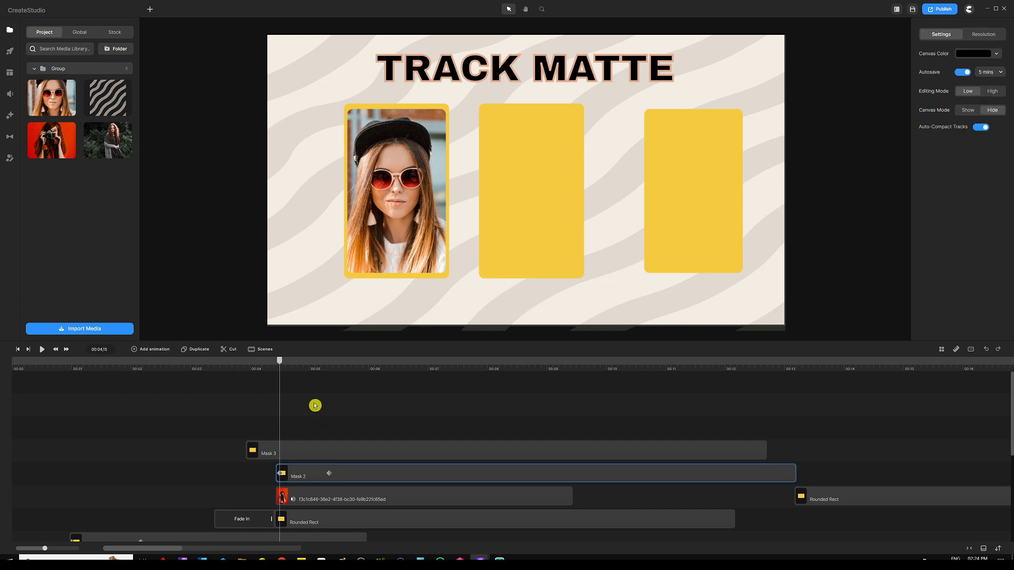
- Add a Position and Scale animation to the camera photo, starting at Mask 2's second keyframe
drag(280, 364, 330, 360)
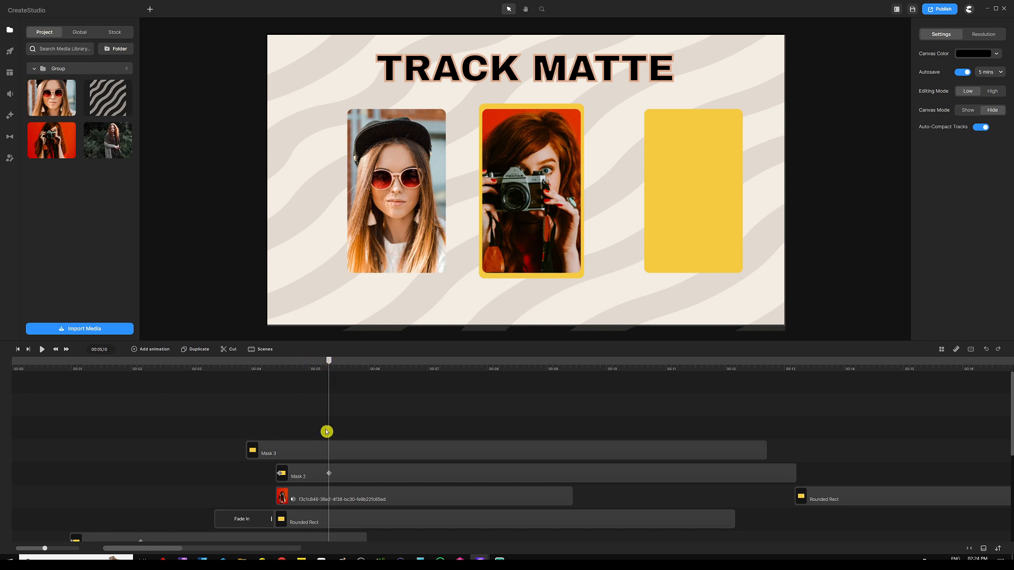
click(341, 481)
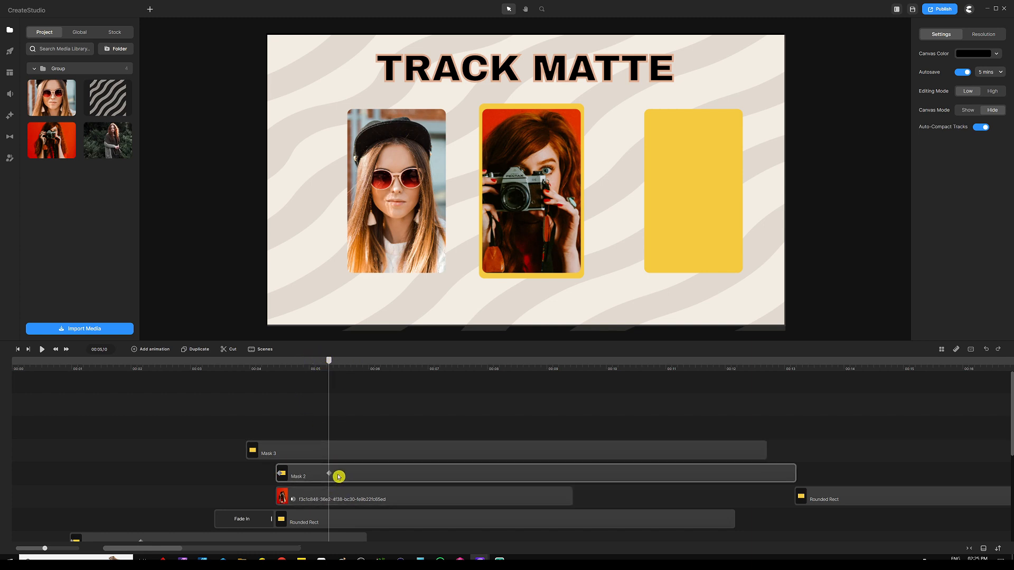
click(376, 499)
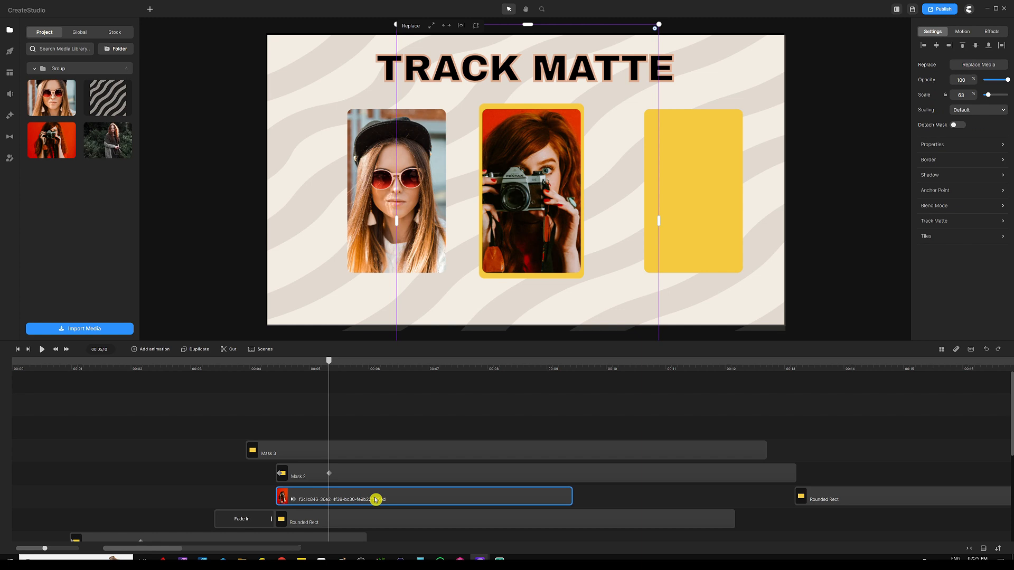
click(156, 350)
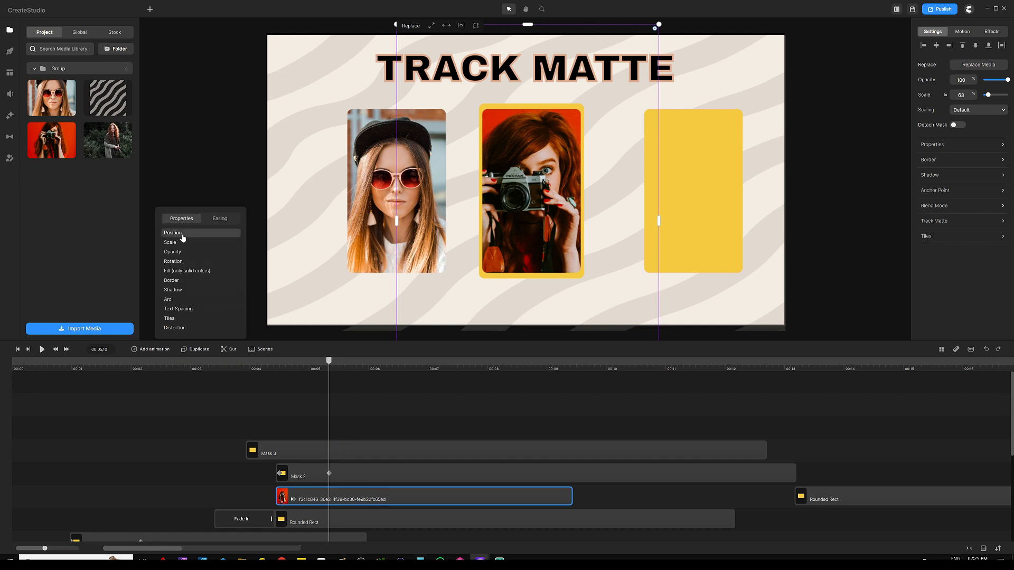
click(181, 235)
click(181, 244)
click(321, 382)
click(397, 366)
click(376, 474)
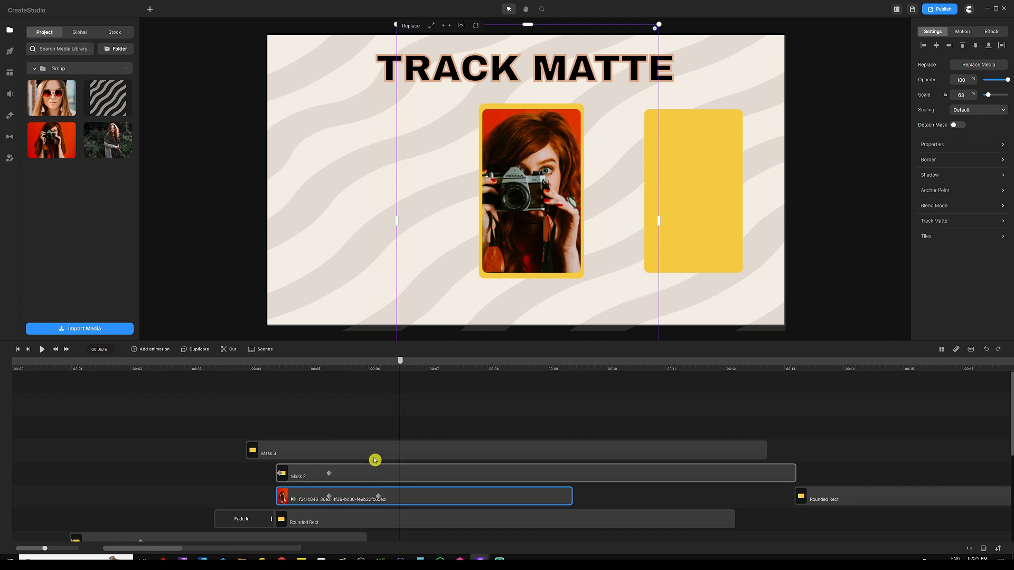
- At the camera photo's second keyframe, shrink the photo to 38% scale and centre it within the second panel
click(379, 497)
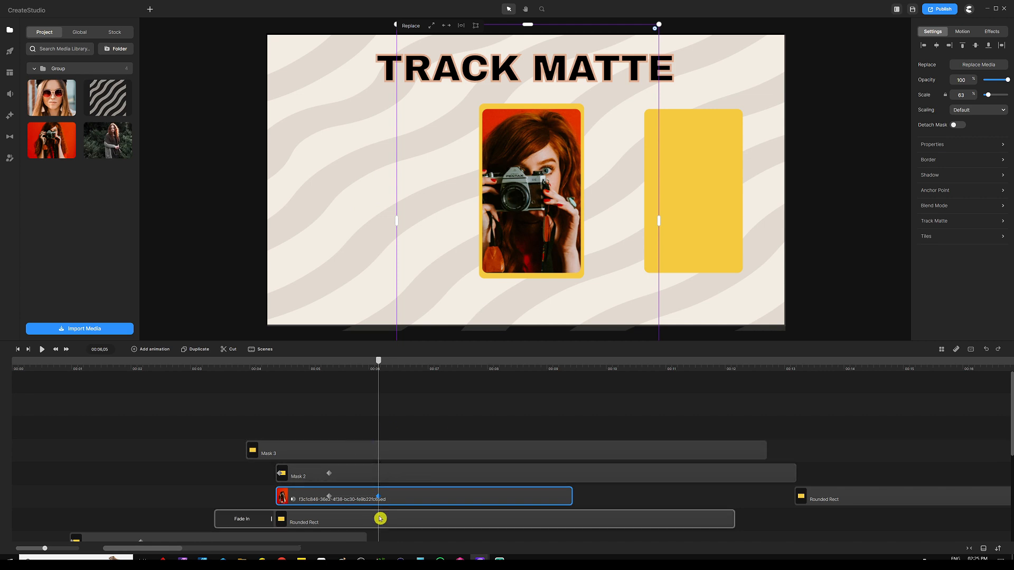
scroll(486, 188, down, 3)
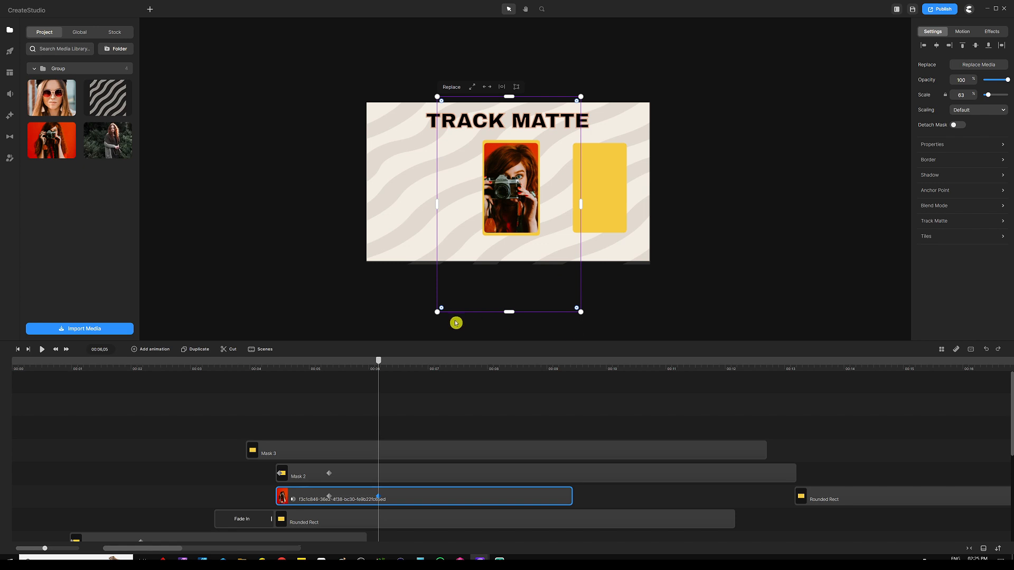
drag(435, 312, 471, 261)
drag(581, 95, 557, 126)
drag(543, 248, 539, 240)
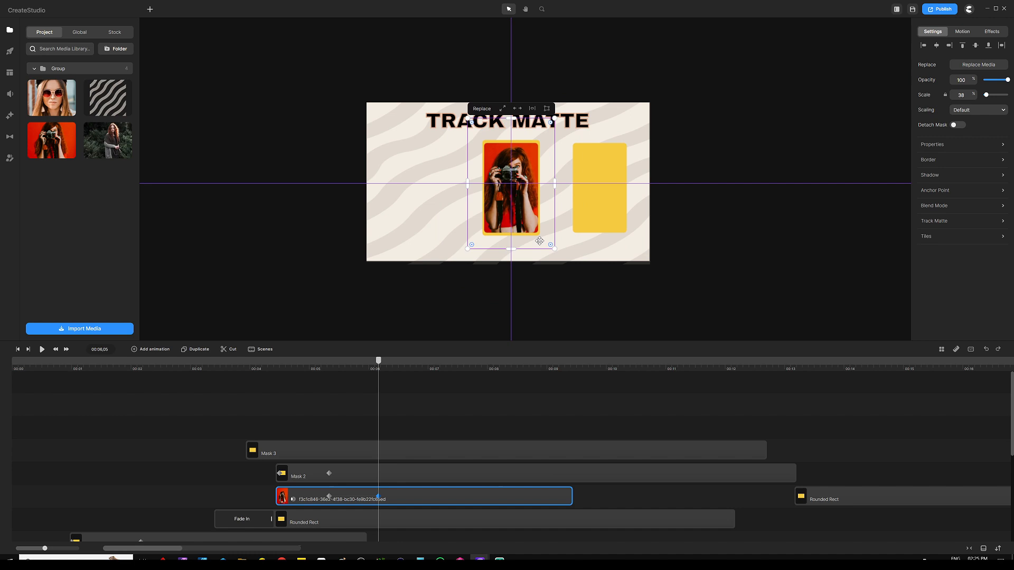
click(420, 413)
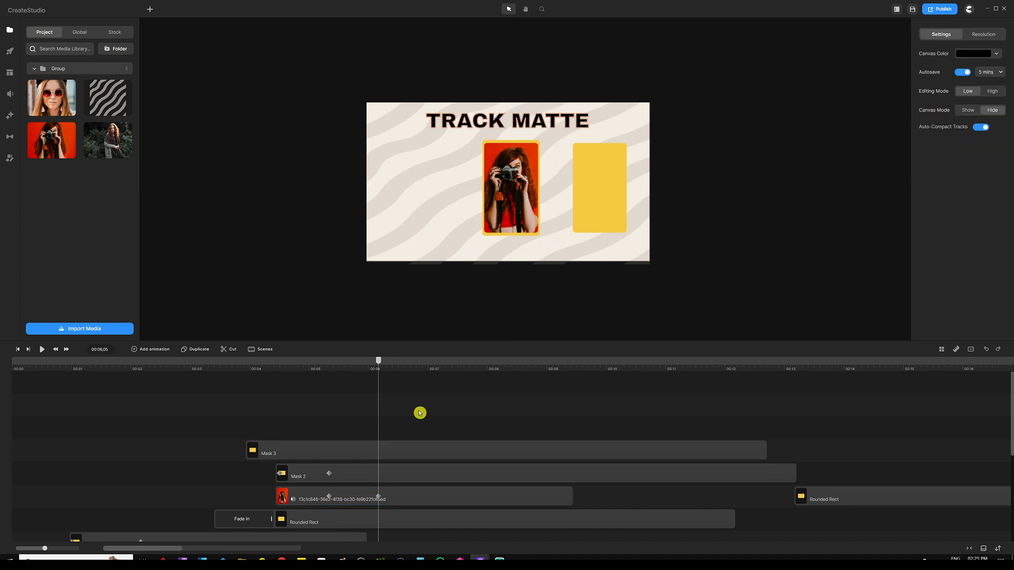
key(ctrl+0)
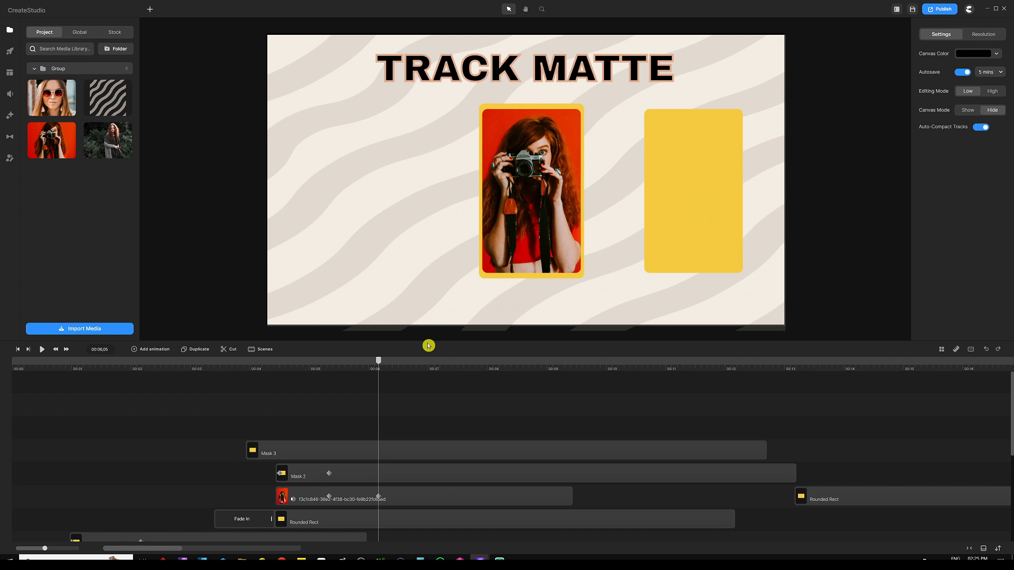
- Extend all first-panel layers plus the second panel's Rounded Rect and camera photo to end together at about 13.9 seconds
drag(428, 341, 429, 225)
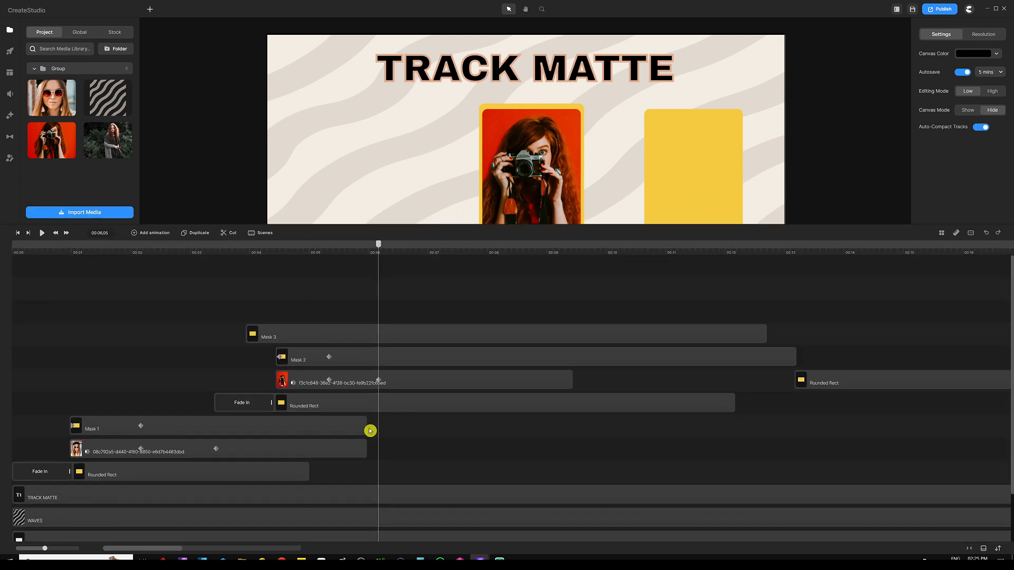
drag(365, 424, 842, 425)
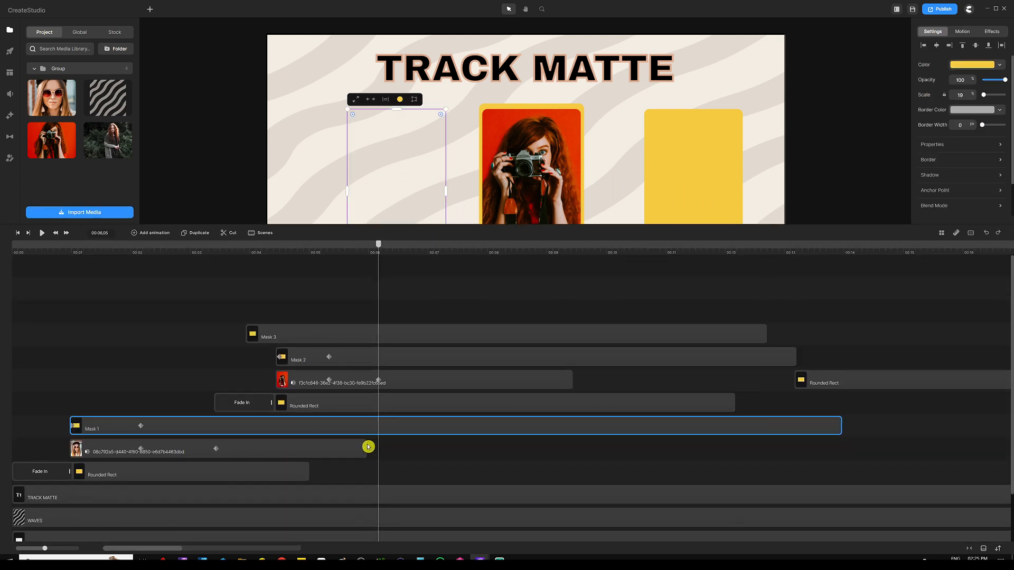
drag(372, 447, 842, 447)
drag(305, 471, 841, 472)
drag(734, 402, 835, 340)
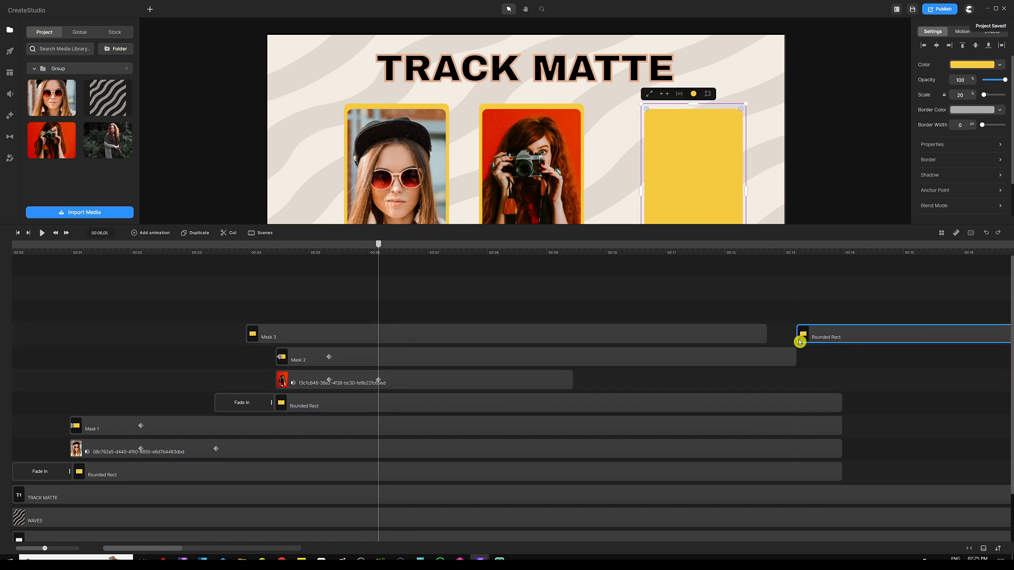
drag(574, 381, 842, 380)
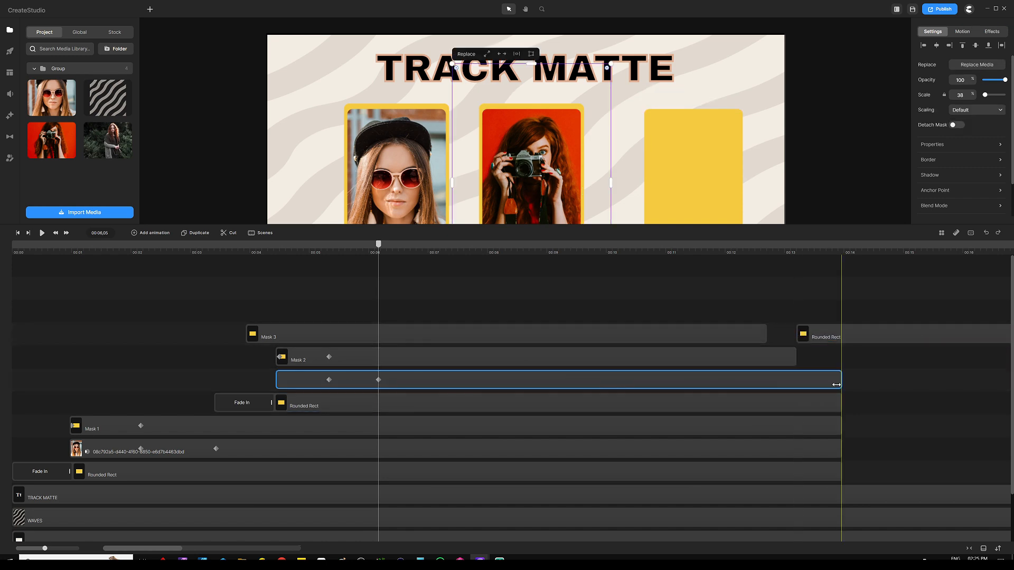
- Place Mask 3 on the track above the third panel's Rounded Rect, with both layers starting level with Mask 2
click(429, 299)
drag(415, 327, 442, 307)
drag(800, 335, 302, 334)
click(420, 283)
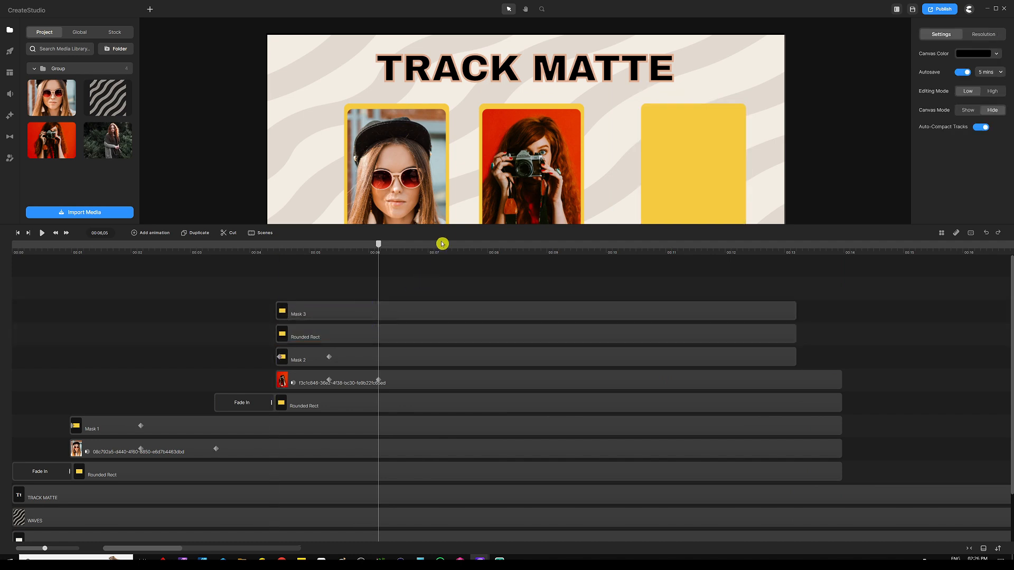
drag(447, 225, 439, 331)
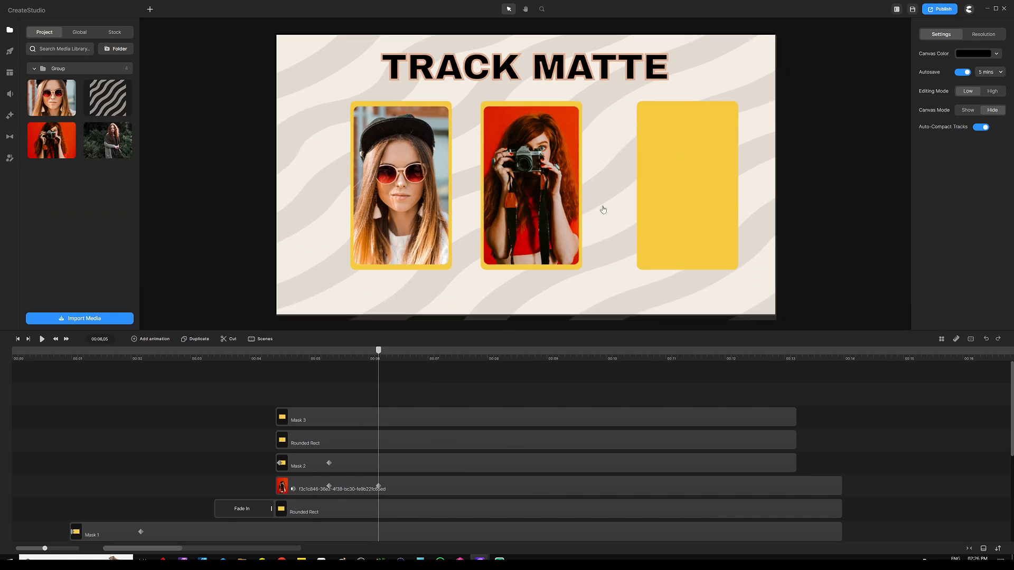
- Shift Mask 3 and the third Rounded Rect together to start at the camera photo's second keyframe
mouse_move(377, 355)
mouse_down()
mouse_move(329, 360)
mouse_move(378, 352)
mouse_up()
click(403, 442)
drag(405, 389, 461, 419)
click(462, 419)
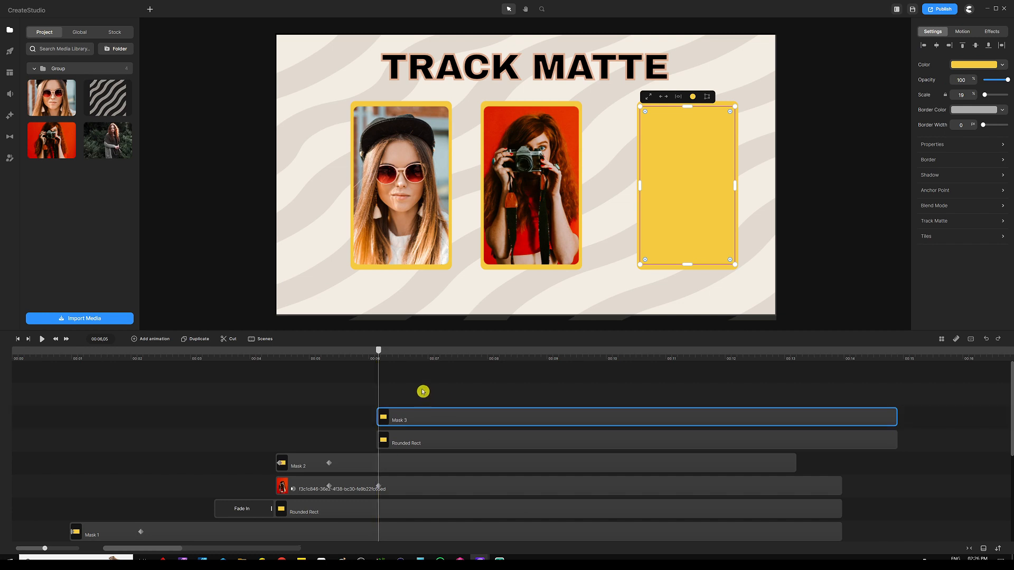
click(424, 444)
click(429, 398)
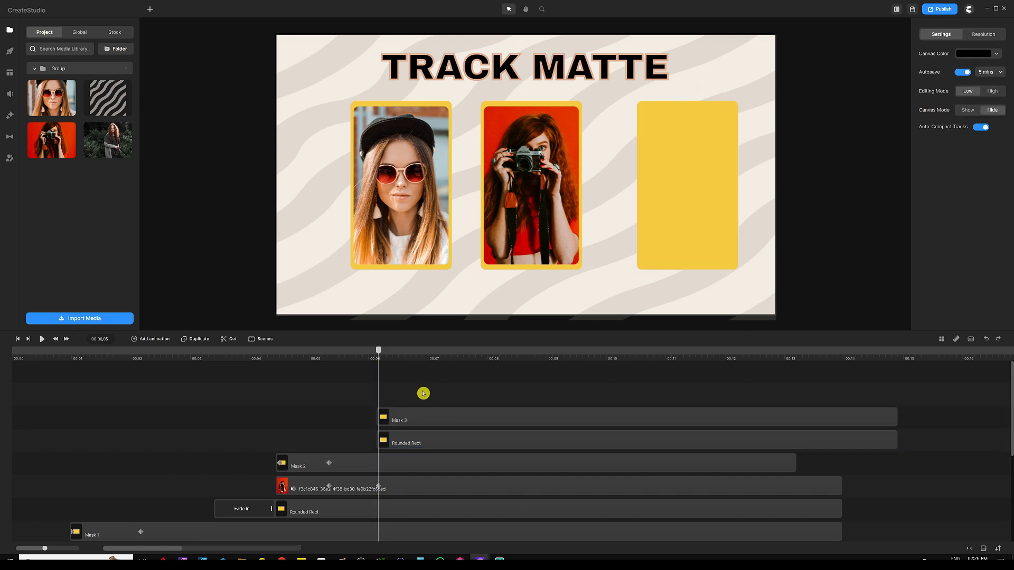
- Apply a Fade In motion preset to the third panel's Rounded Rect
click(409, 442)
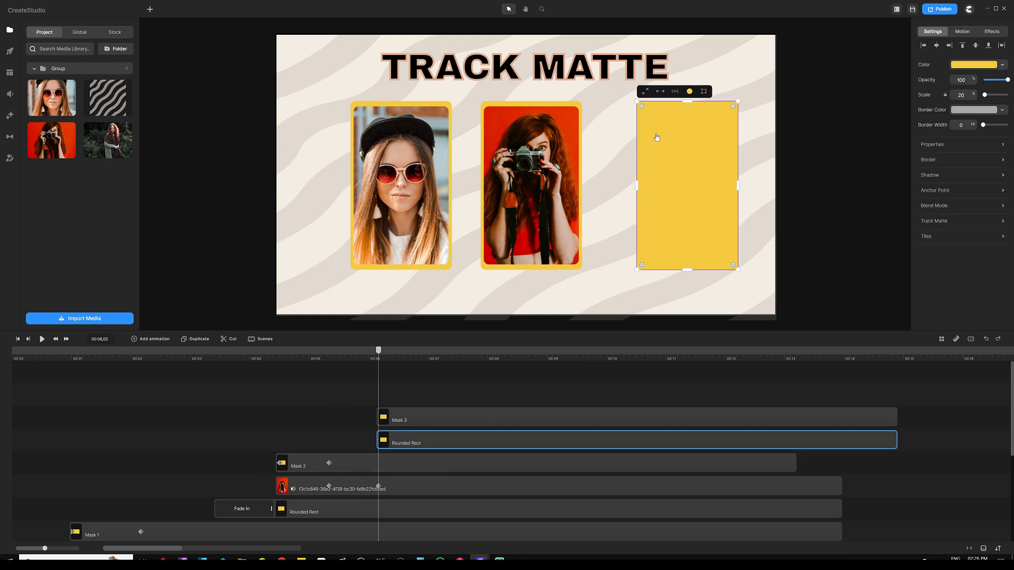
click(962, 32)
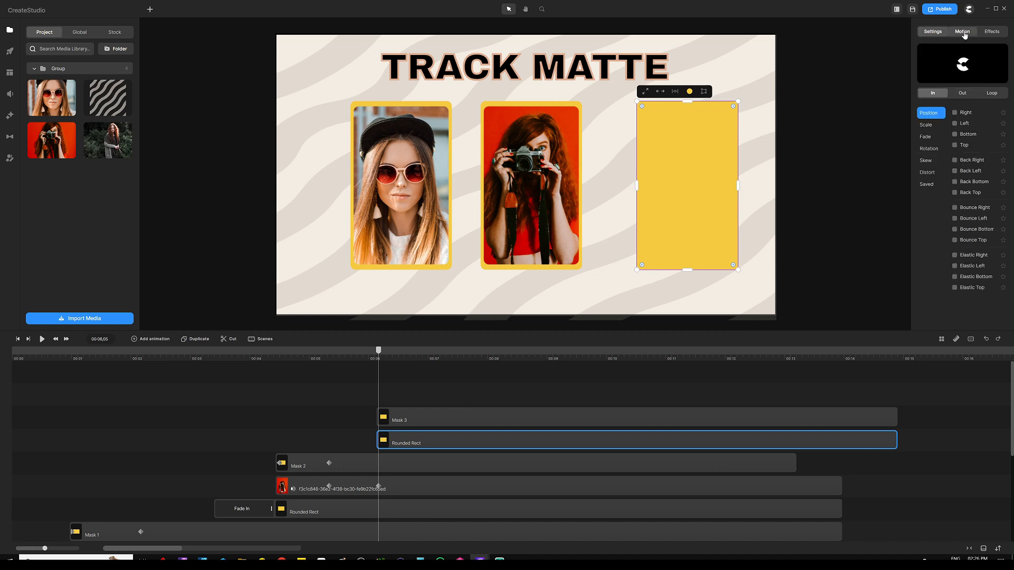
click(927, 137)
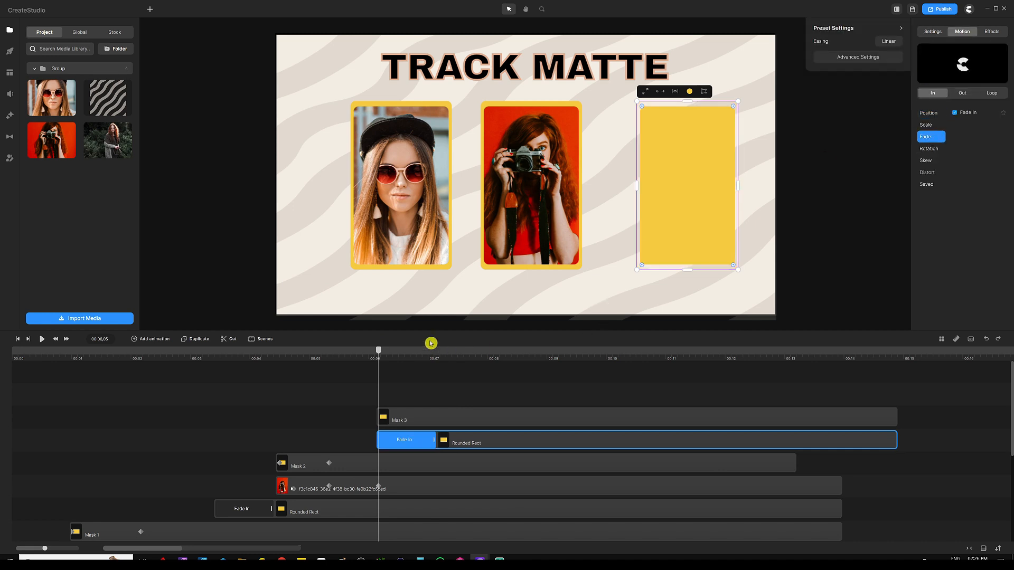
- Move Mask 3 to start where the third Rounded Rect's fade-in ends
drag(379, 354, 441, 362)
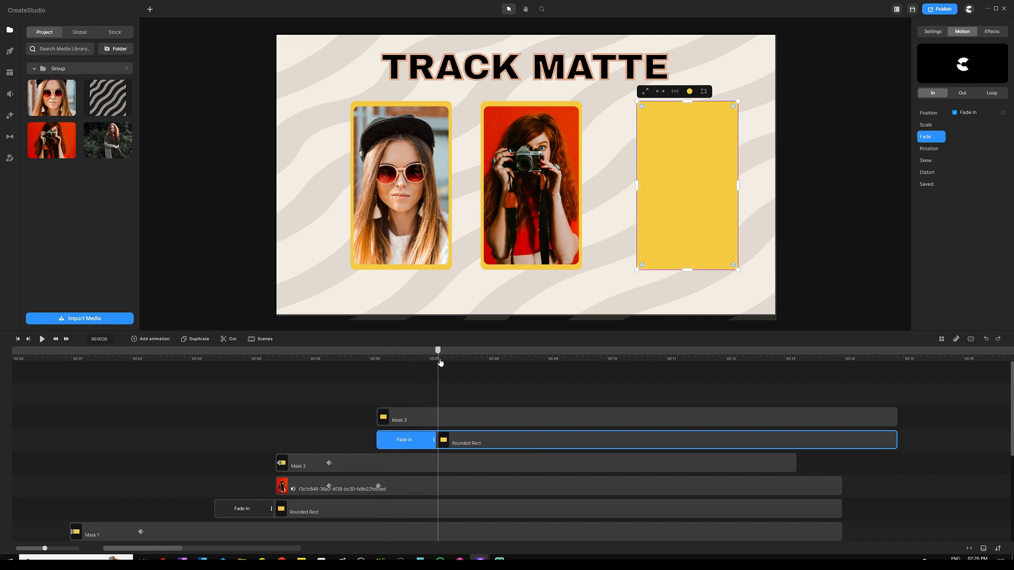
drag(457, 423, 513, 420)
click(517, 384)
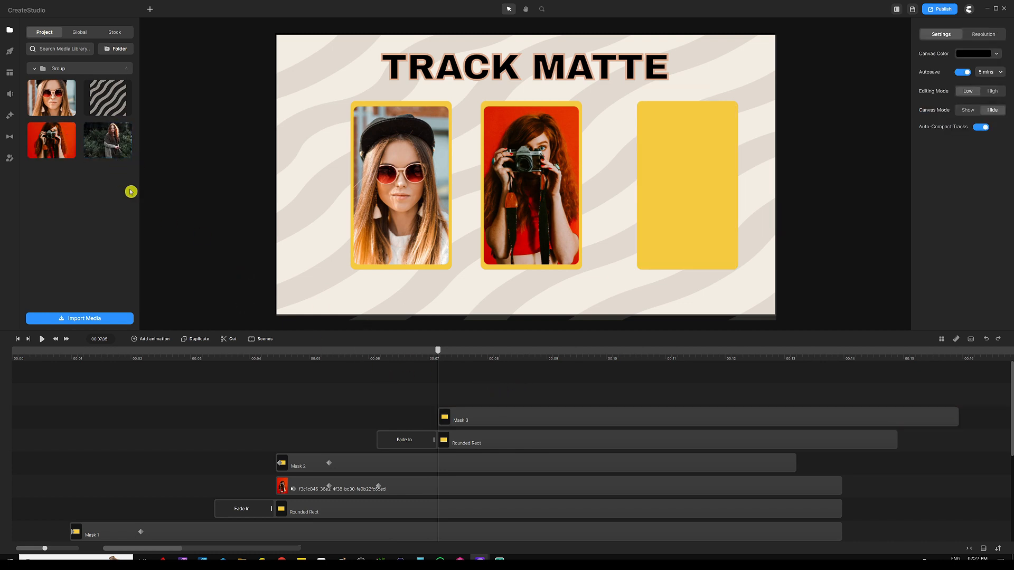
- Add the forest portrait photo at Mask 3's start, scale it to 70% and move it over the third panel
drag(102, 142, 448, 184)
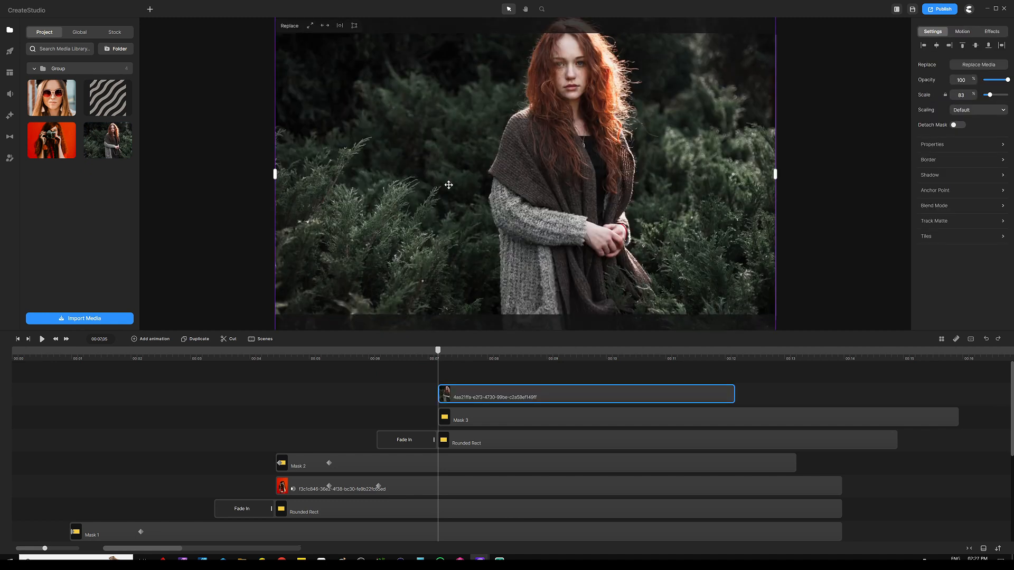
click(324, 26)
drag(561, 141, 646, 154)
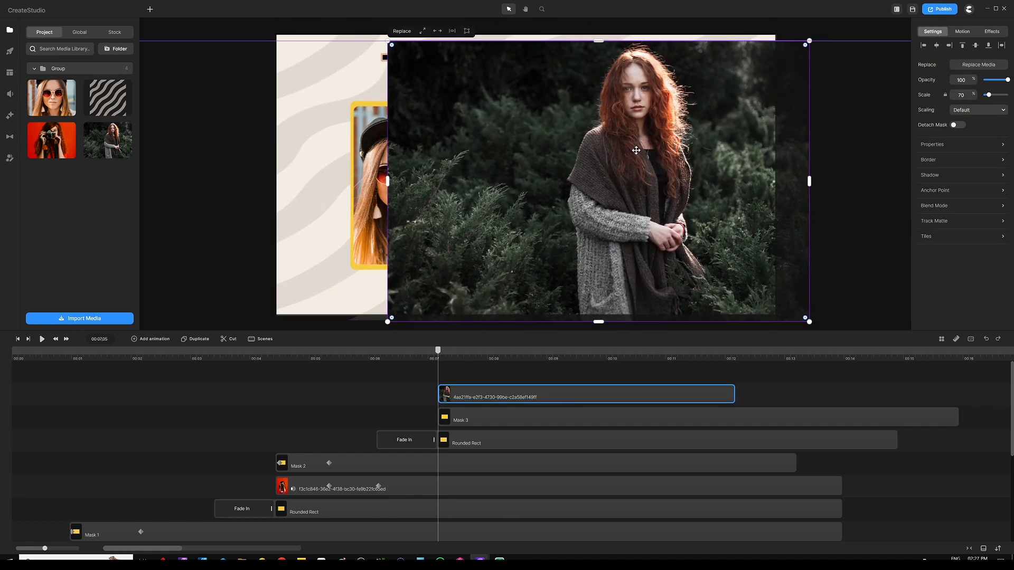
- Move Mask 3 to the track above the forest photo and lower its opacity to 47%
drag(483, 421, 490, 372)
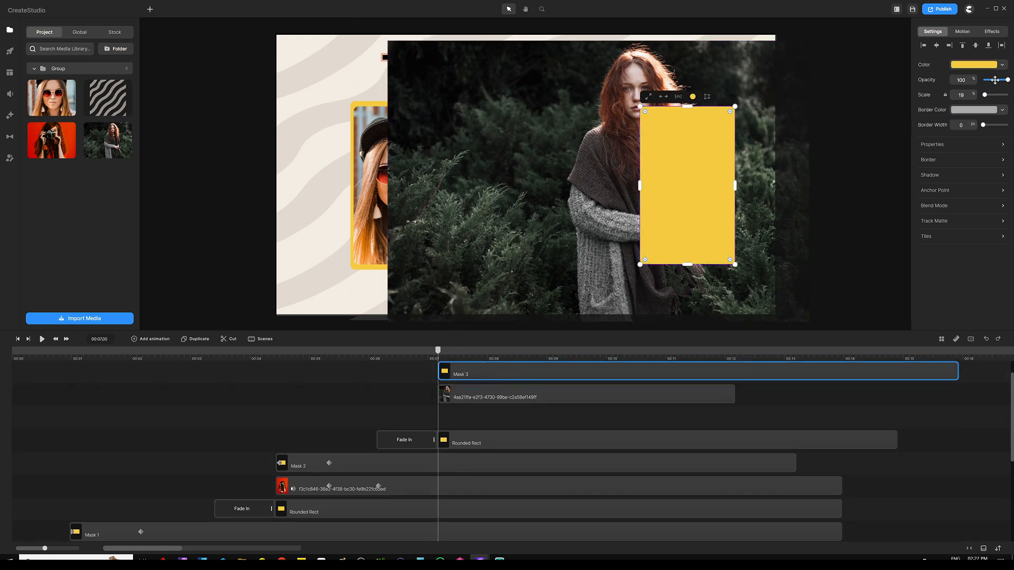
click(477, 137)
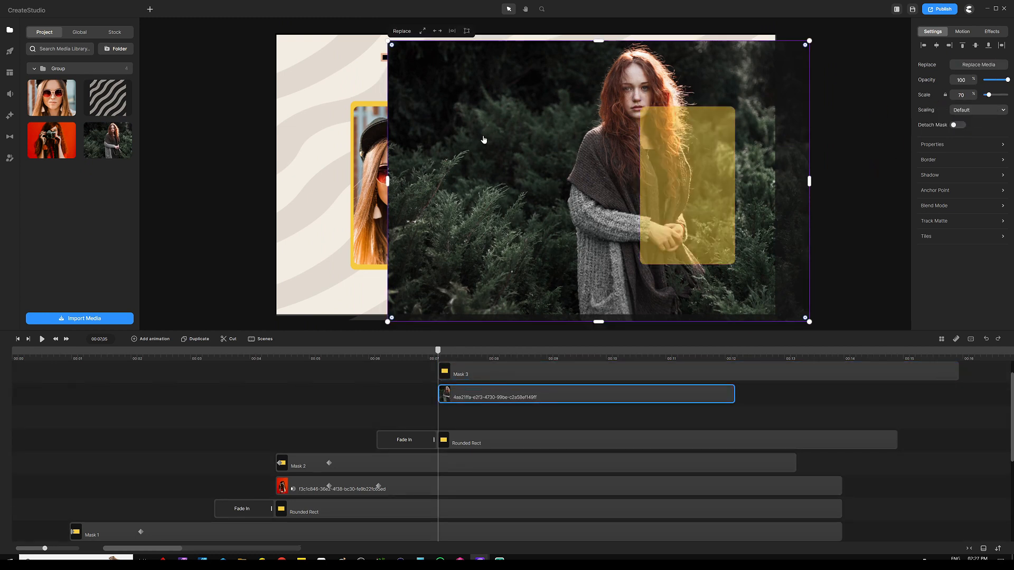
- Enlarge the forest photo to 95% scale and position it so the woman's face sits within Mask 3
drag(441, 95, 481, 152)
scroll(468, 111, down, 3)
drag(681, 270, 735, 339)
drag(646, 287, 605, 279)
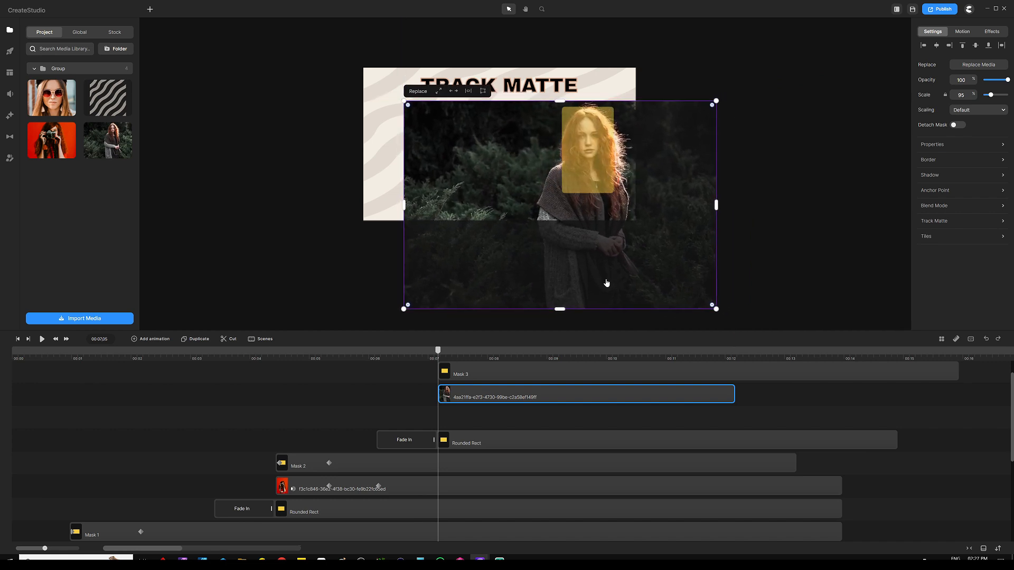
- Restore Mask 3's opacity to 100%
click(471, 422)
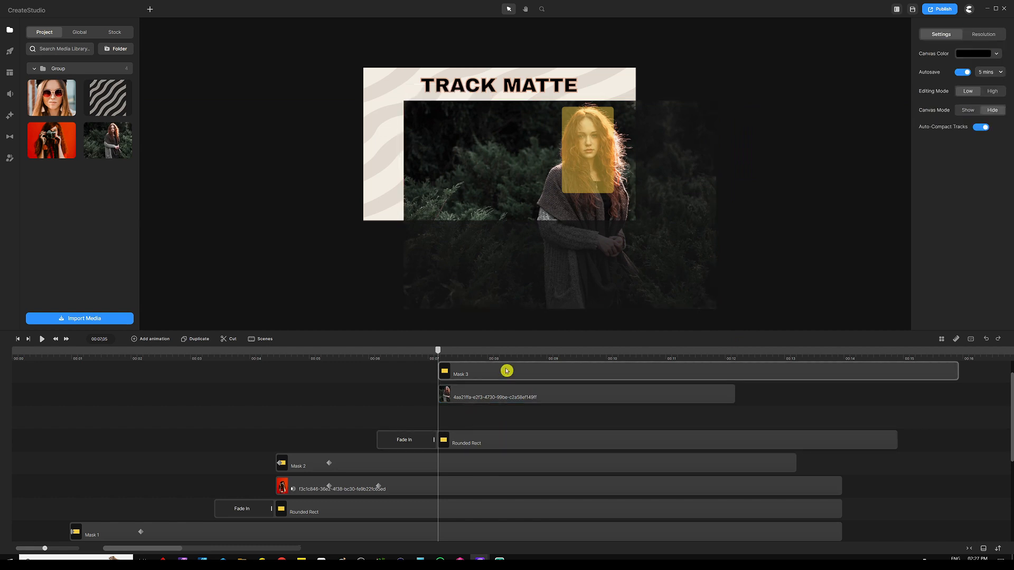
click(507, 371)
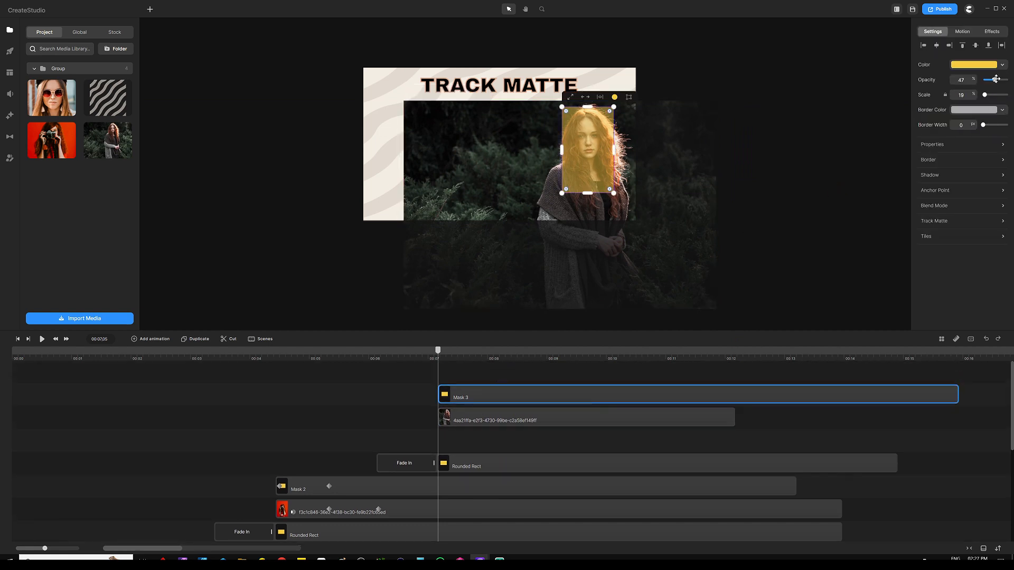
drag(994, 80, 1010, 79)
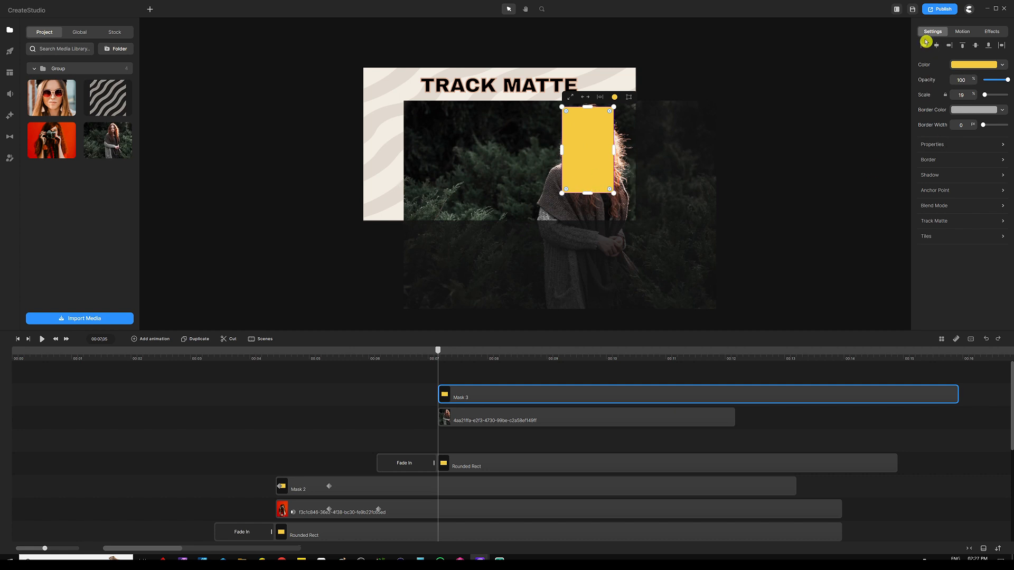
- Set Mask 3's anchor point to its top centre and add a scale and opacity animation at its start
click(932, 189)
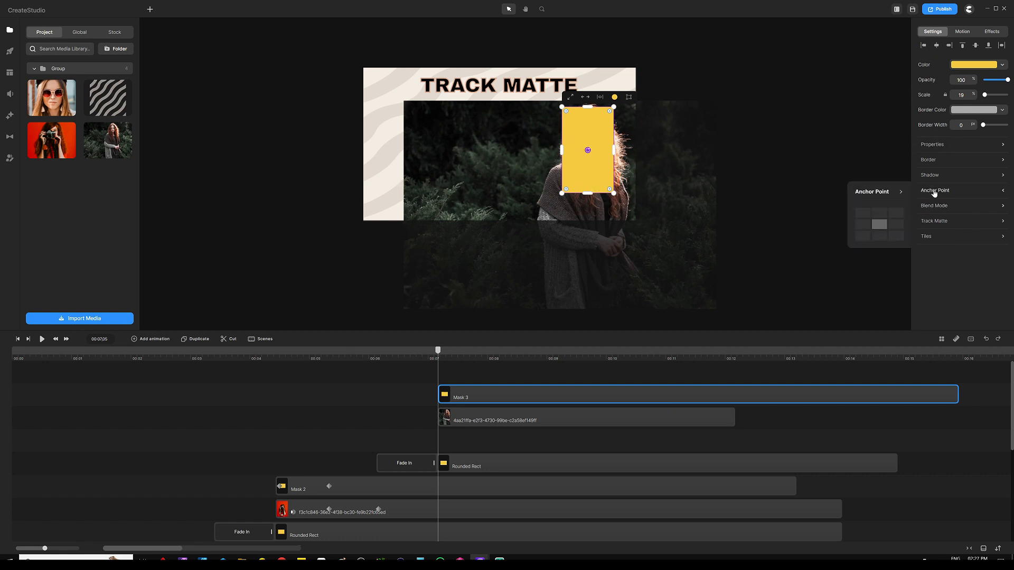
click(879, 213)
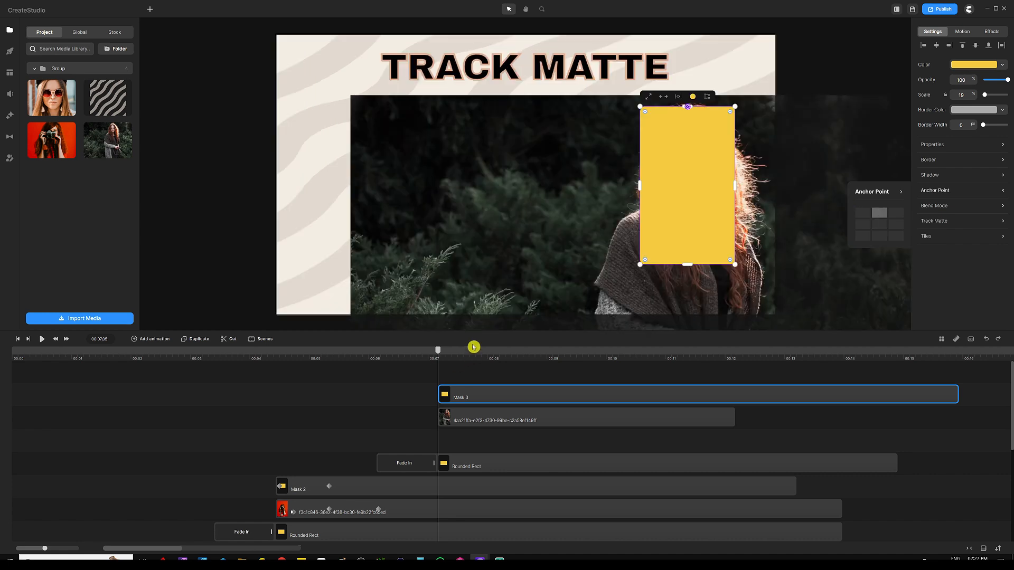
click(154, 340)
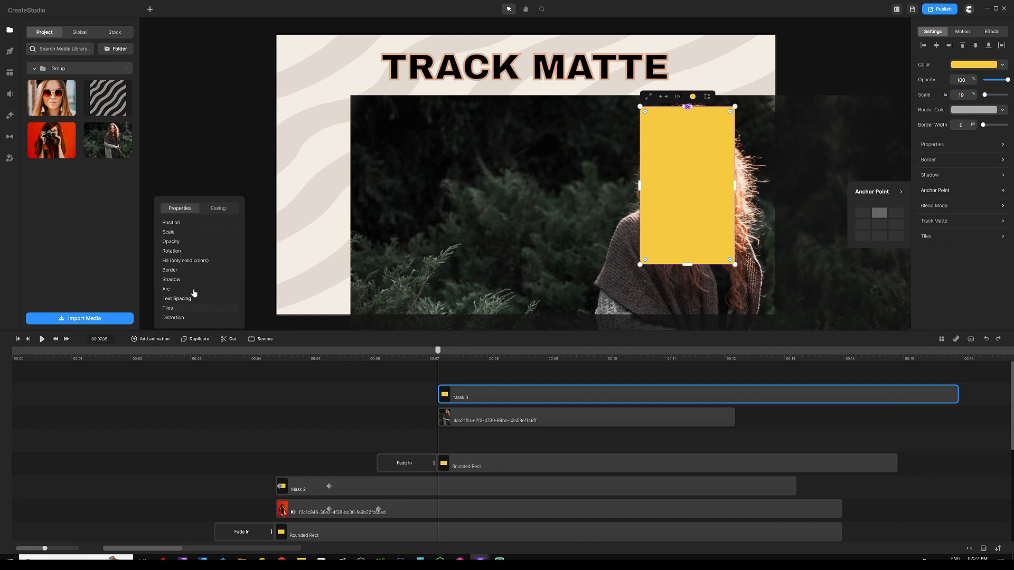
click(187, 228)
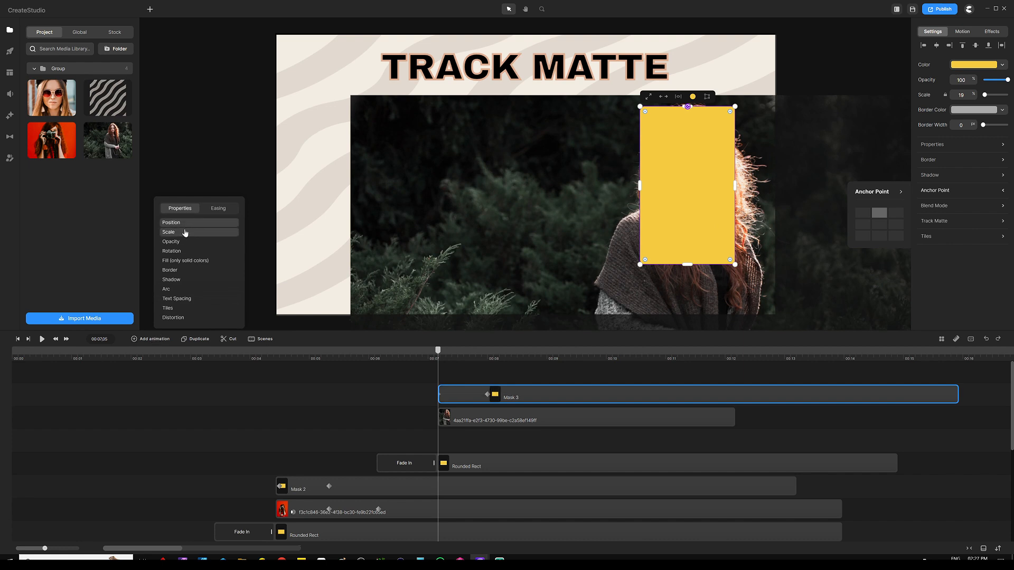
click(189, 232)
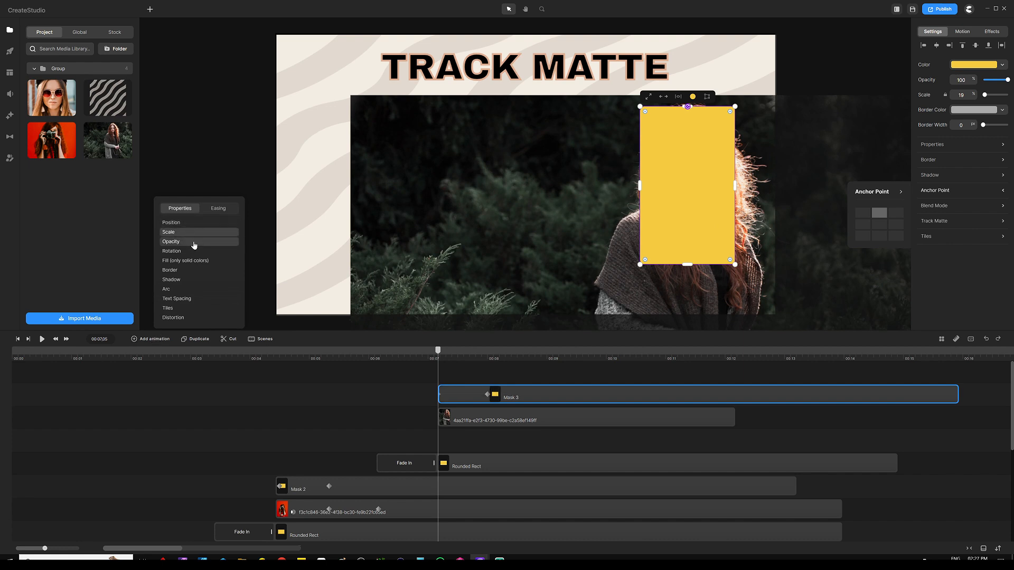
click(364, 435)
drag(457, 398, 461, 398)
click(412, 398)
- At Mask 3's first keyframe, collapse its height to a thin strip along the upper edge and set its opacity to 0%
click(445, 395)
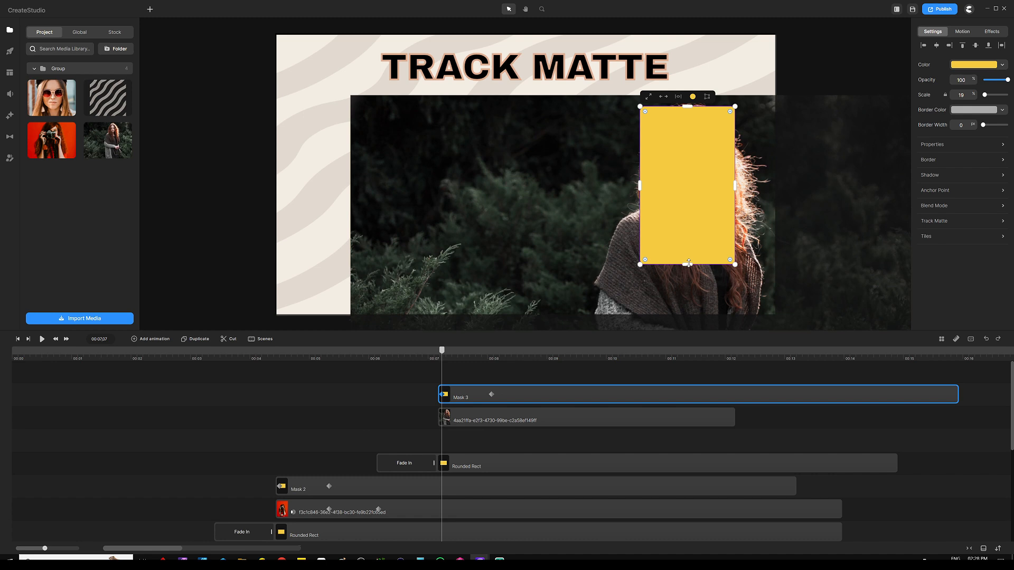
drag(688, 263, 690, 109)
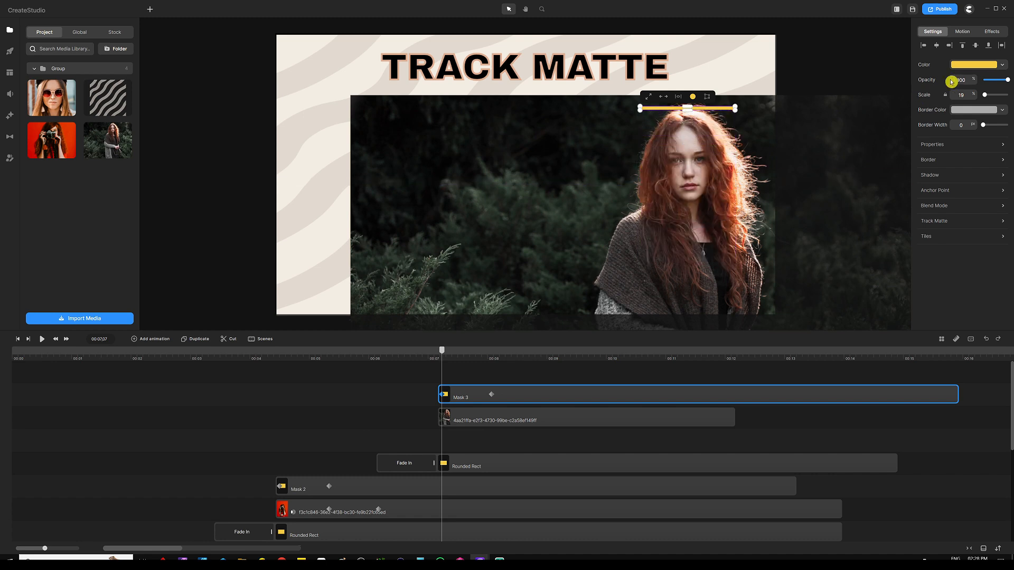
drag(1007, 78, 978, 81)
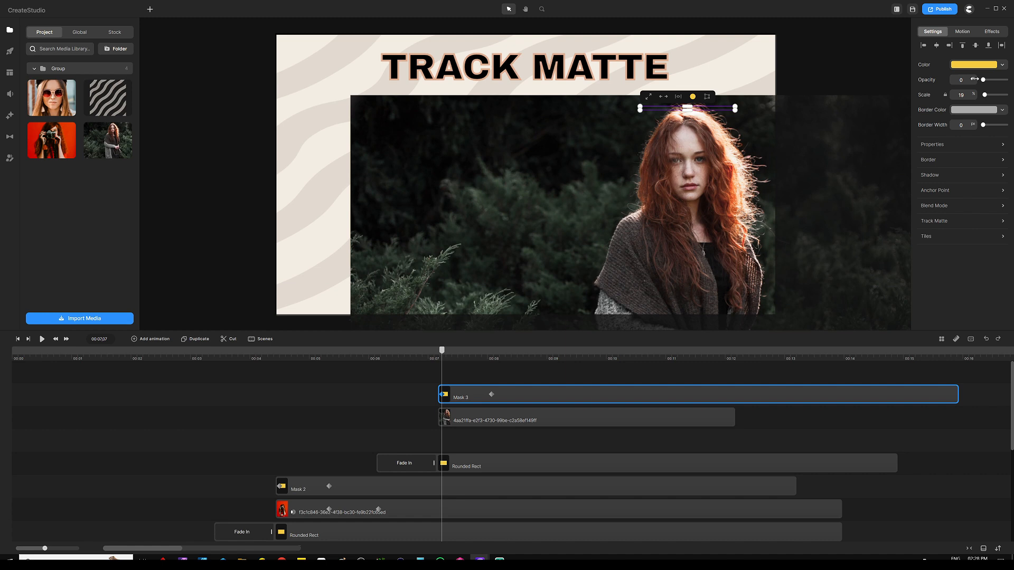
click(436, 379)
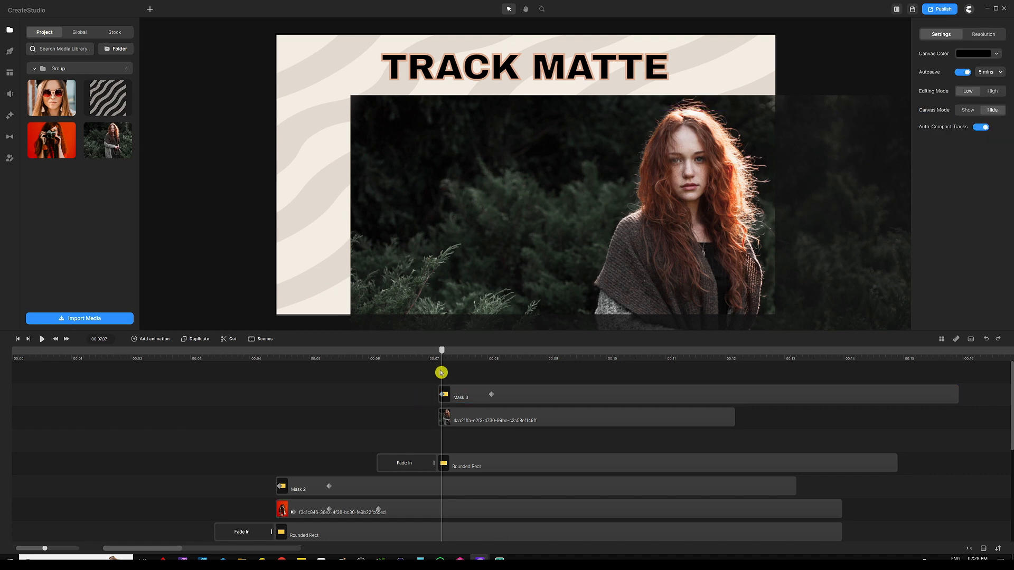
- Assign Mask 3 as the forest photo's track matte and set the matte type to Alpha
drag(442, 351, 493, 353)
click(519, 426)
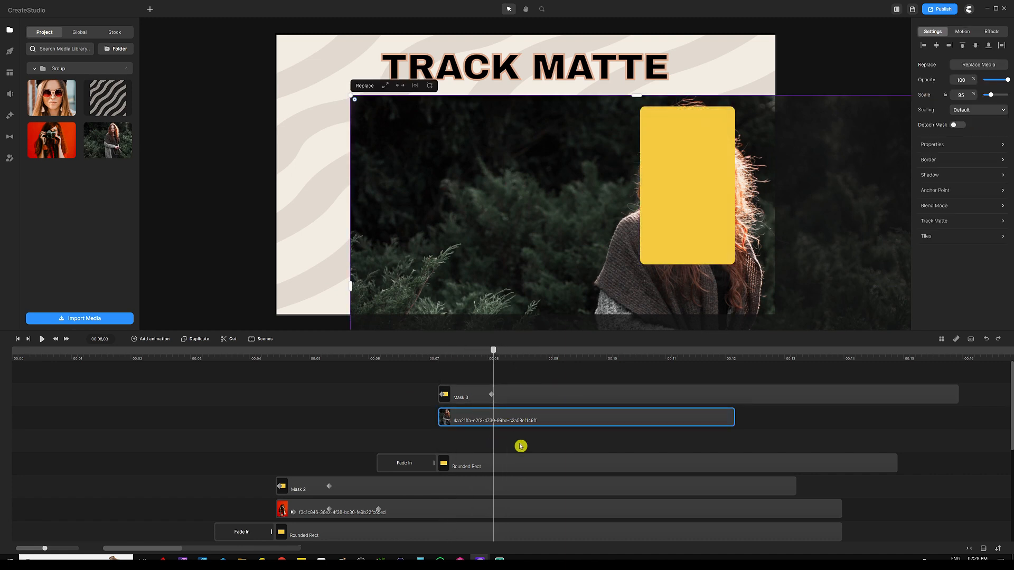
click(938, 222)
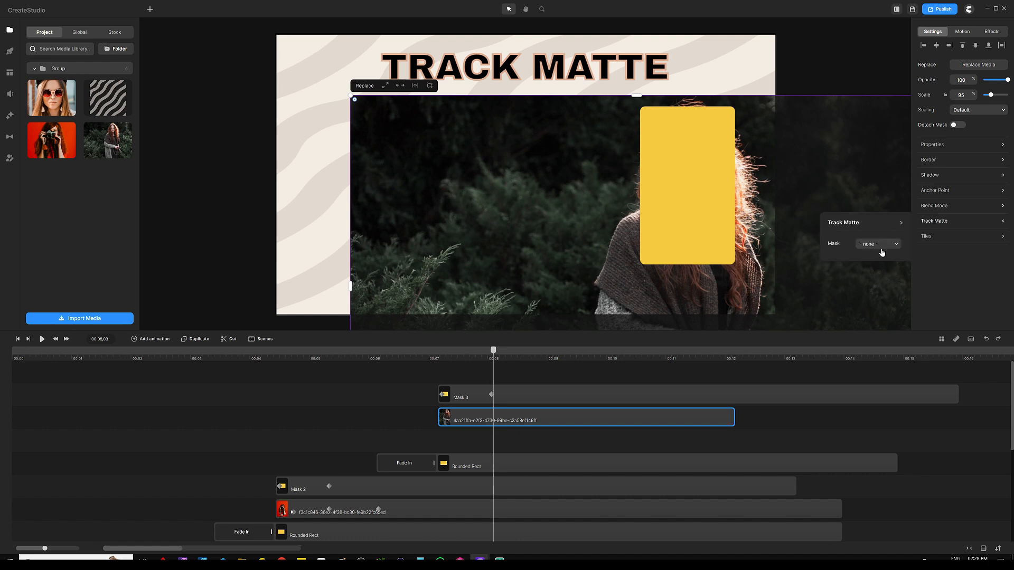
click(887, 245)
scroll(881, 299, down, 2)
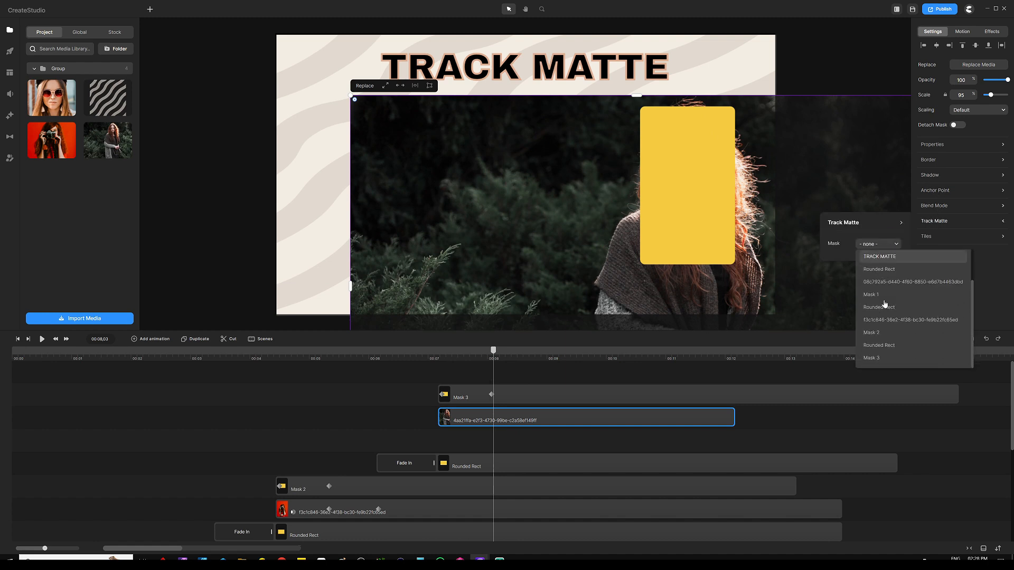
click(881, 358)
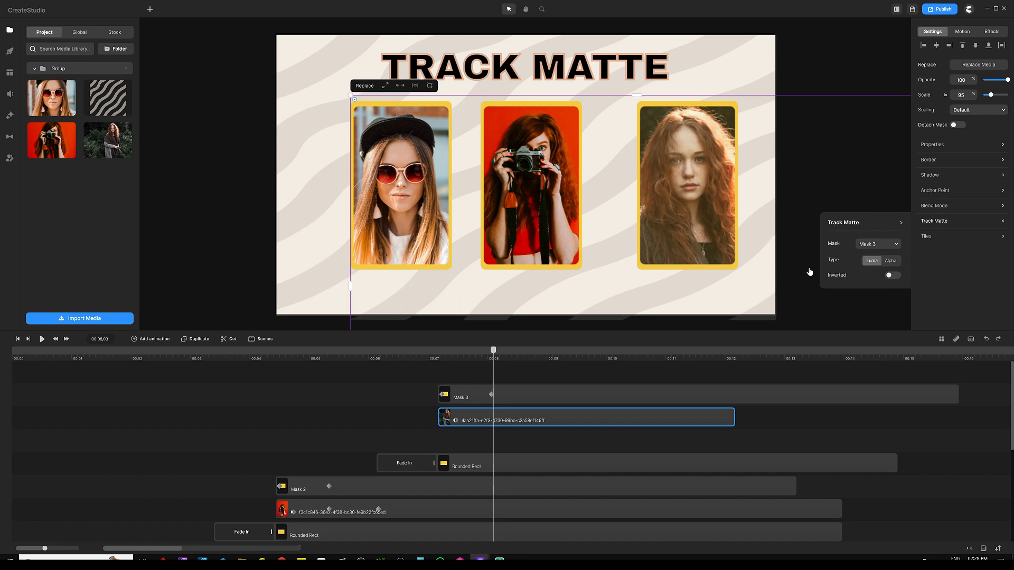
click(891, 261)
click(544, 377)
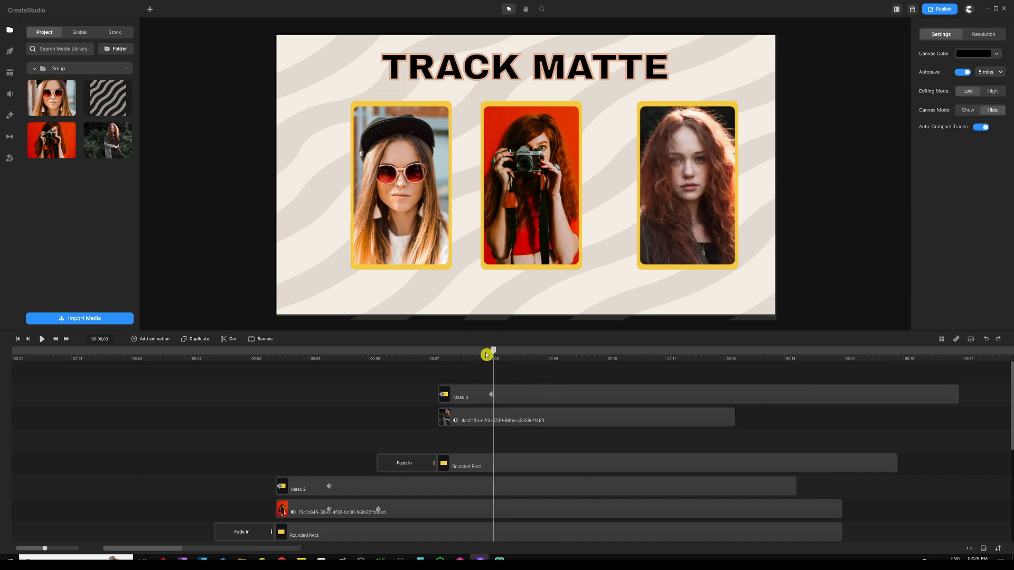
- Add a position and scale animation to the forest photo at 00:08,02, aligned with Mask 3's last keyframe
drag(495, 353, 491, 353)
click(501, 385)
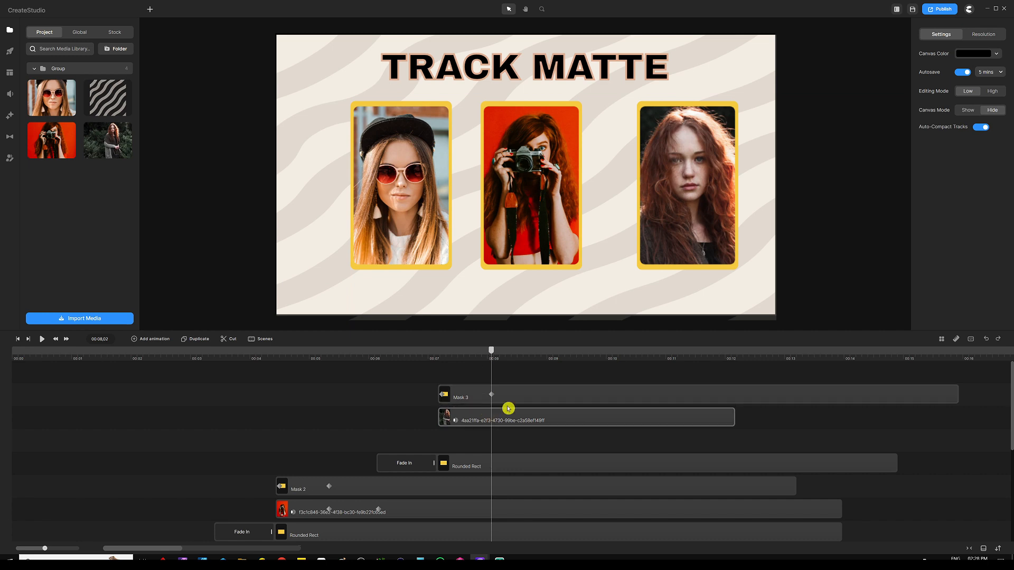
click(508, 423)
click(509, 422)
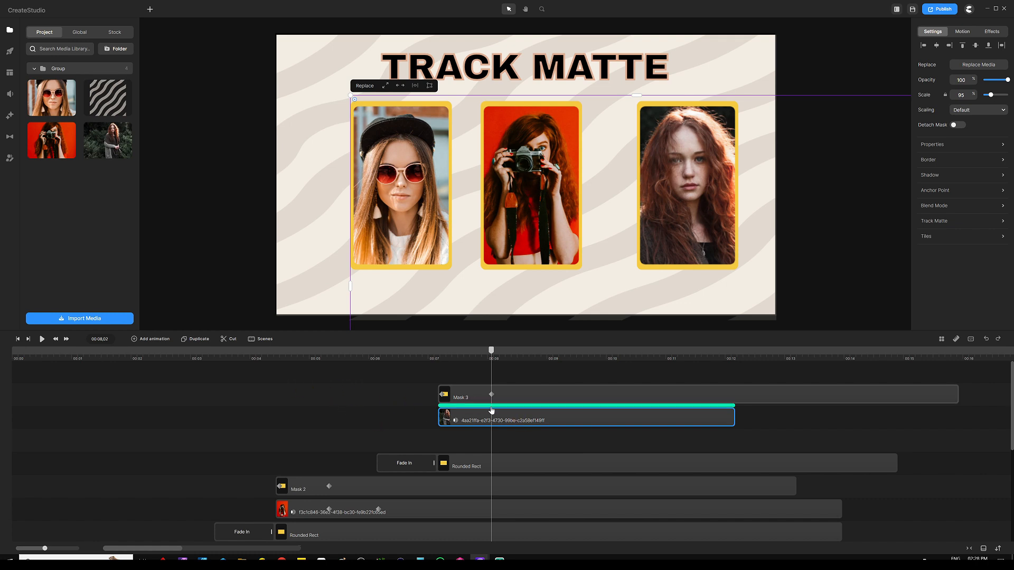
click(148, 341)
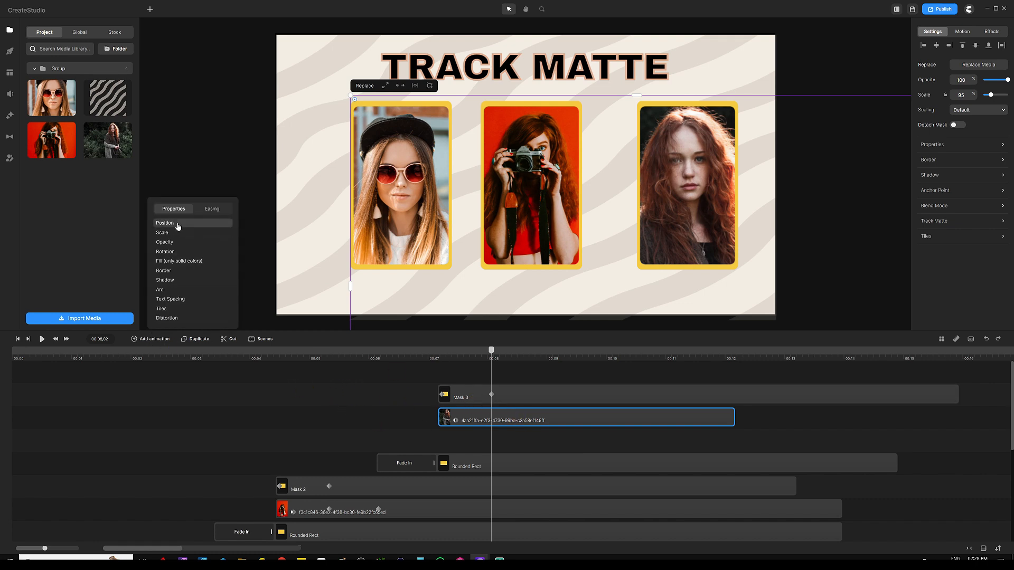
click(323, 426)
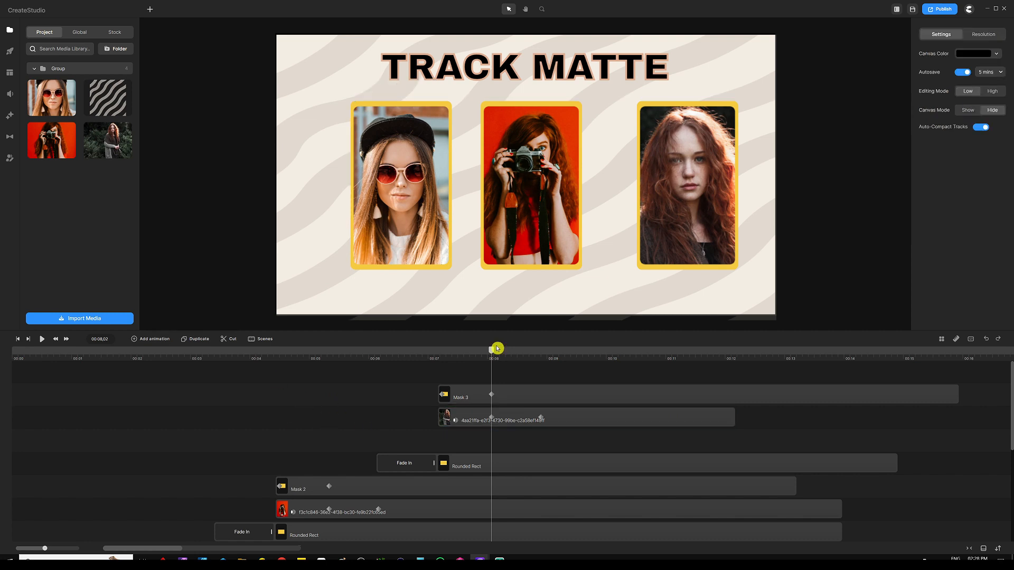
- At the forest photo's second keyframe, reduce it to 59% scale and reposition it so the woman sits within the third panel
click(540, 419)
scroll(498, 203, down, 5)
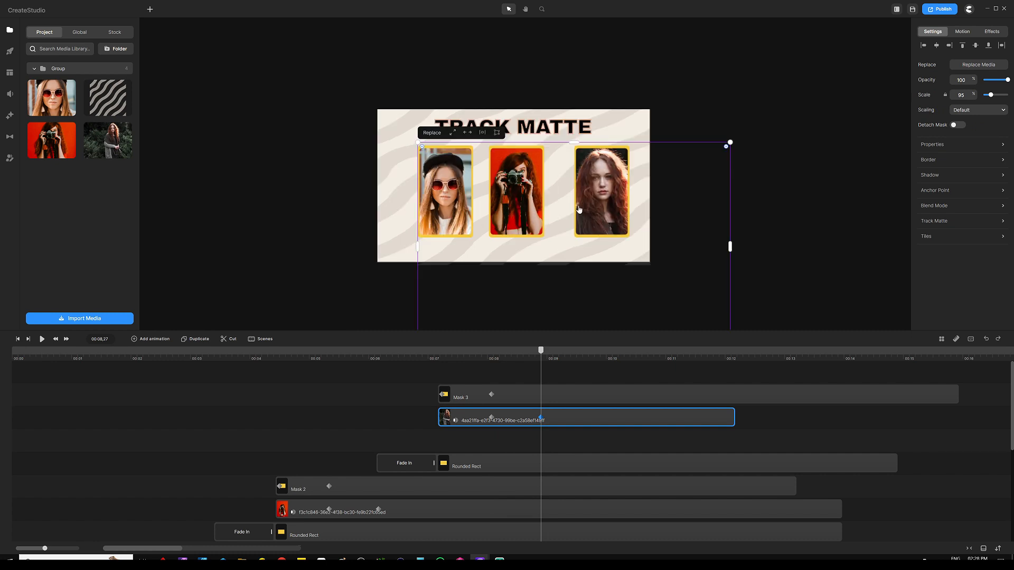
drag(499, 245, 557, 205)
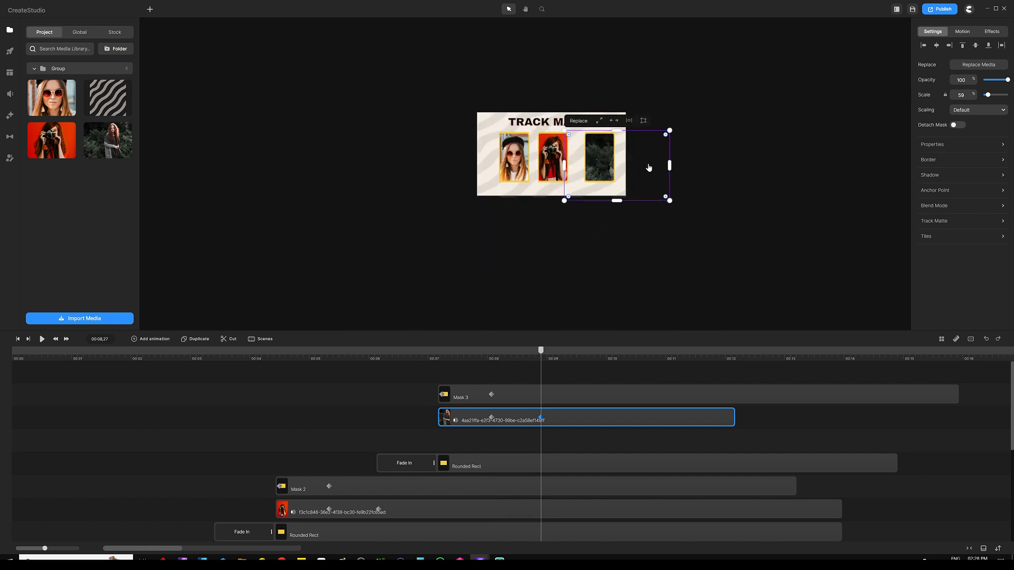
drag(652, 167, 625, 165)
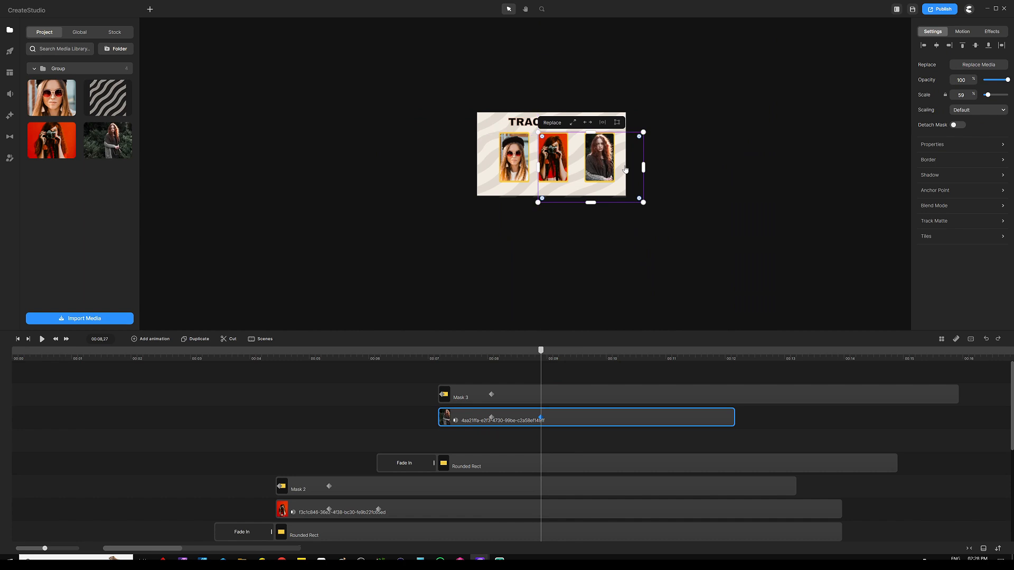
click(538, 384)
- Enlarge the timeline area and extend the first two panels' rectangle, photo and mask clips to 00:20
drag(503, 357, 401, 357)
scroll(412, 431, down, 2)
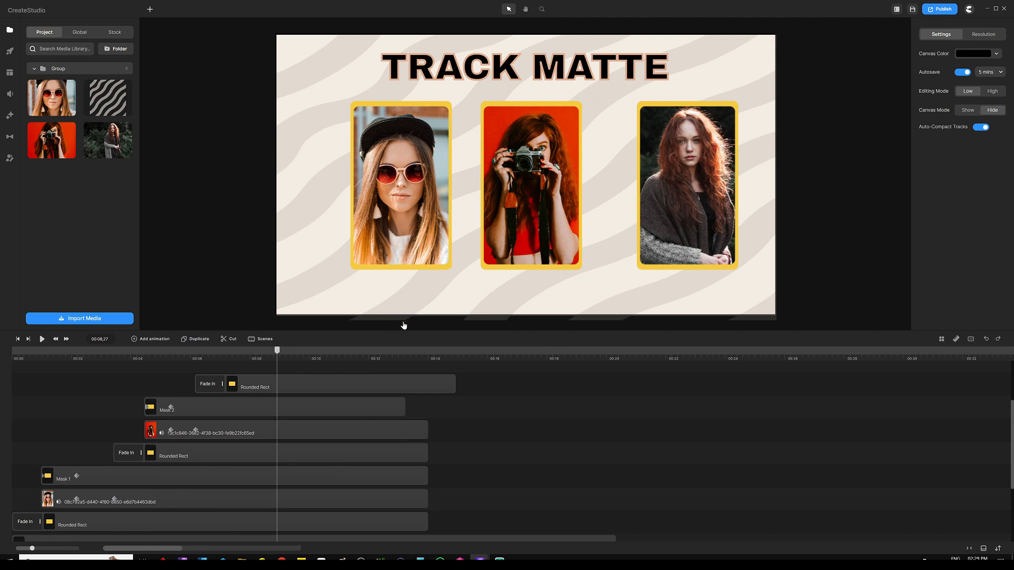
drag(407, 330, 408, 228)
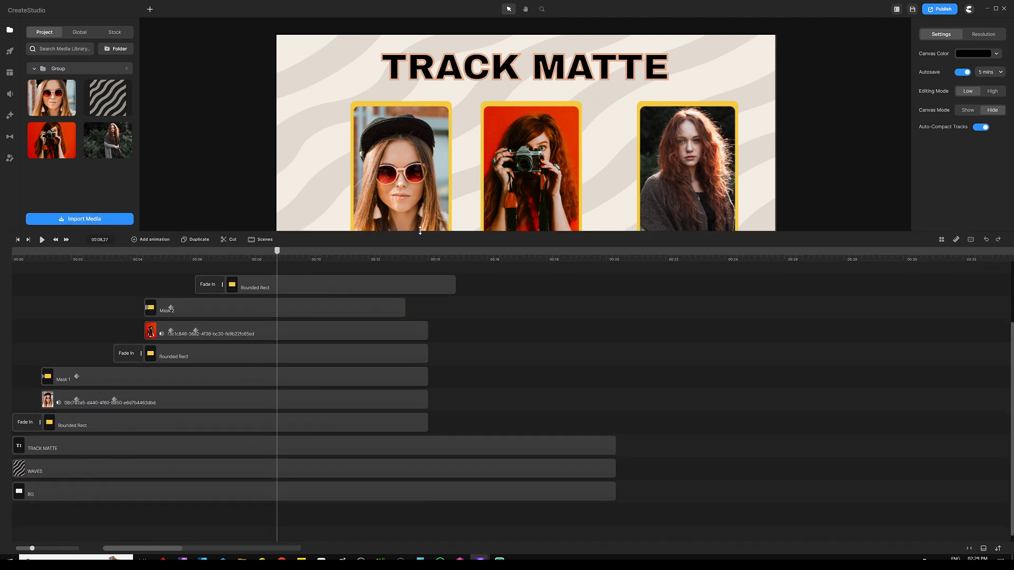
drag(451, 324, 614, 421)
drag(406, 385, 615, 386)
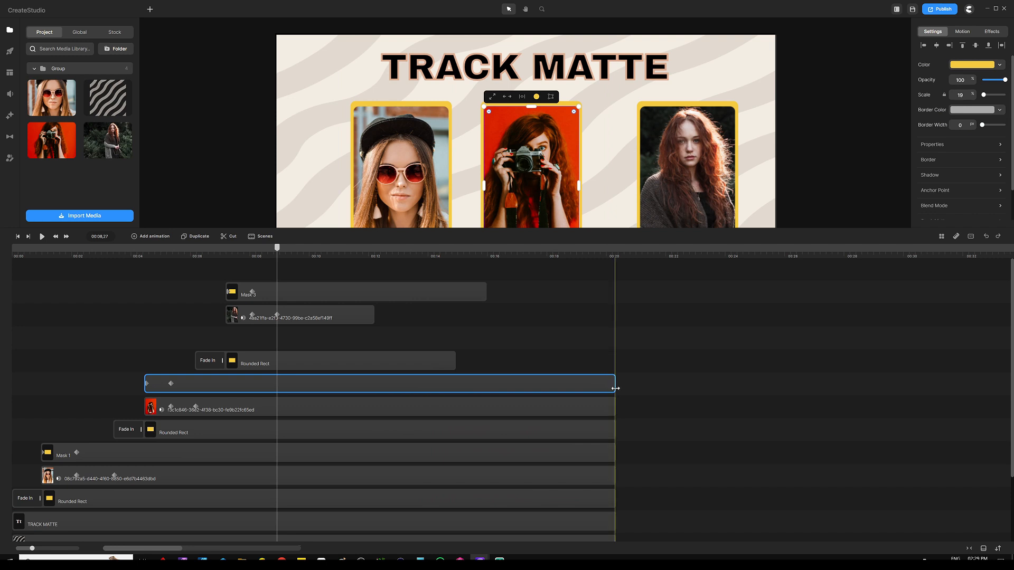
click(507, 360)
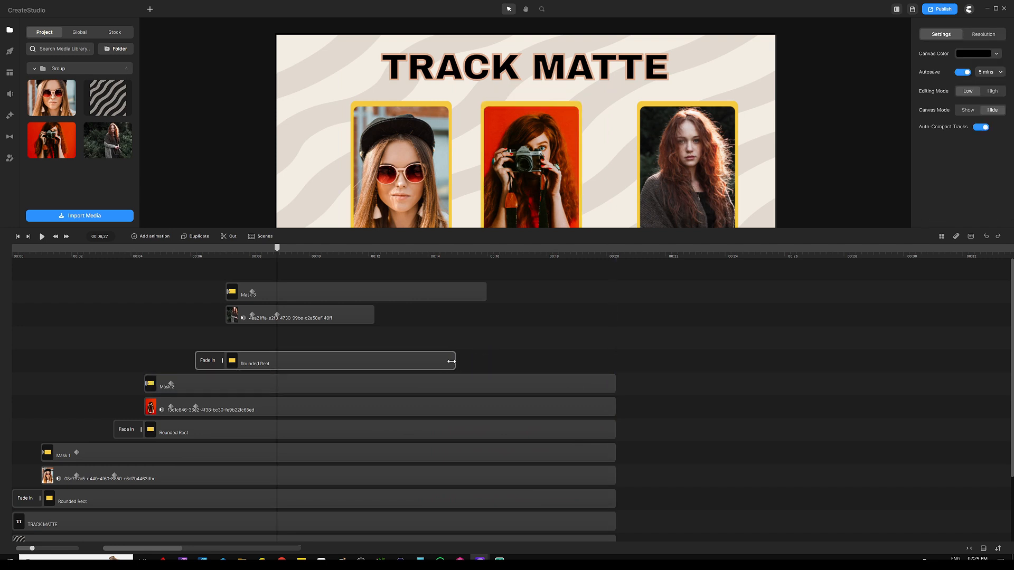
- Extend the third panel's rounded rectangle and the forest photo to 00:20, and shrink the timeline area again
drag(454, 361, 612, 365)
click(405, 349)
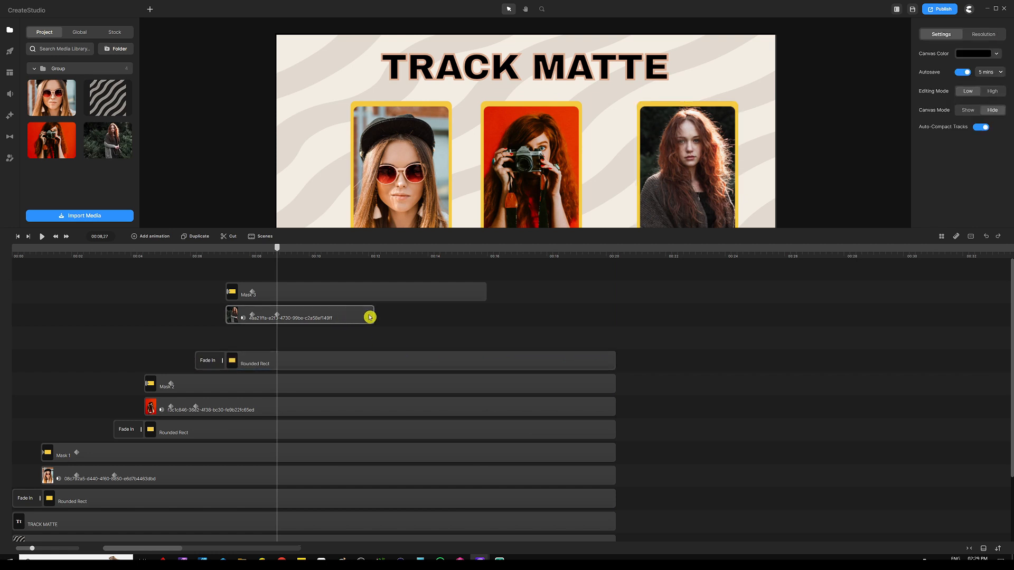
drag(387, 316, 611, 317)
click(512, 296)
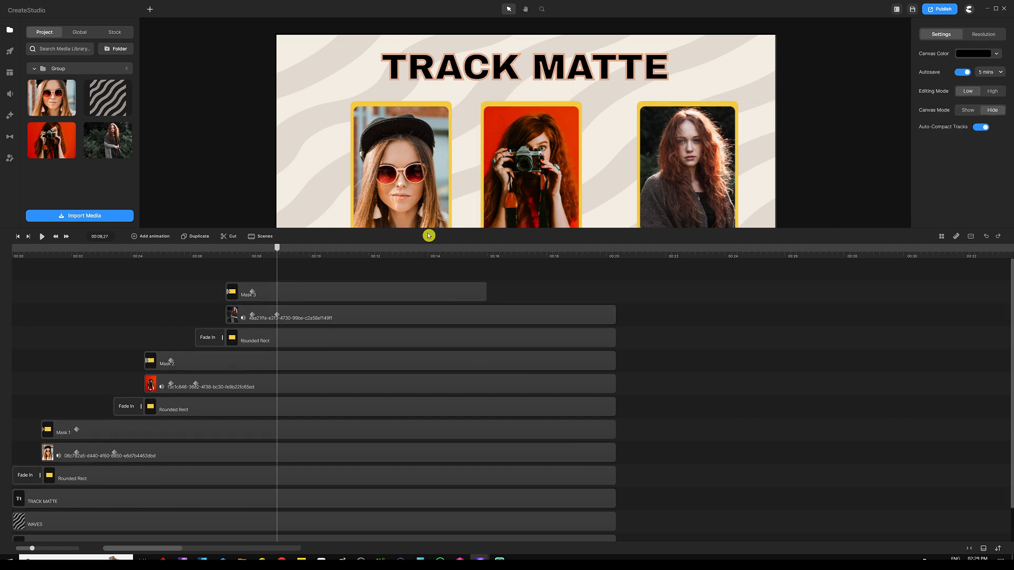
drag(429, 230, 425, 321)
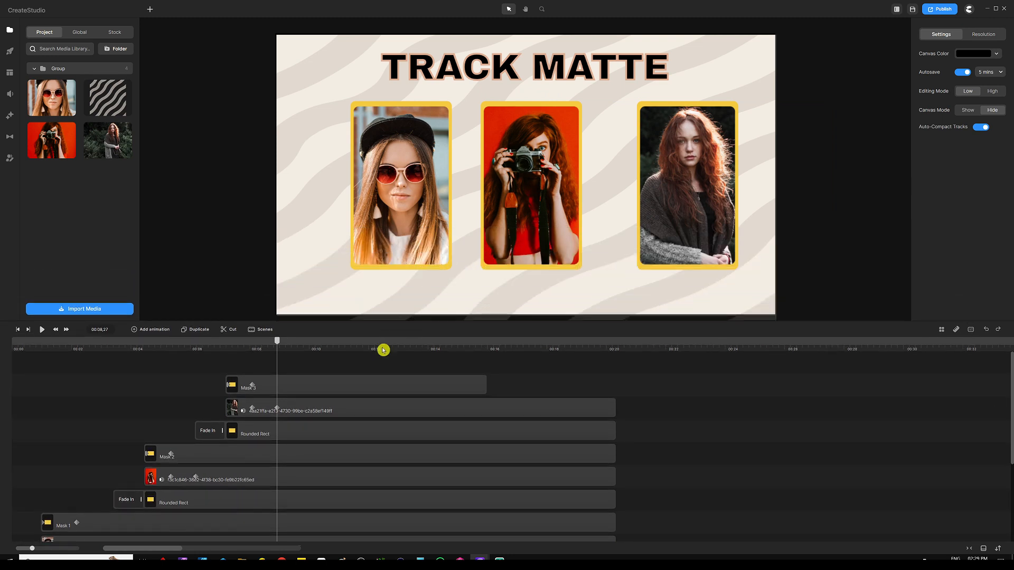
- Preview the third panel at 00:16,15, past Mask 3's end, and extend Mask 3 to 00:20
click(418, 383)
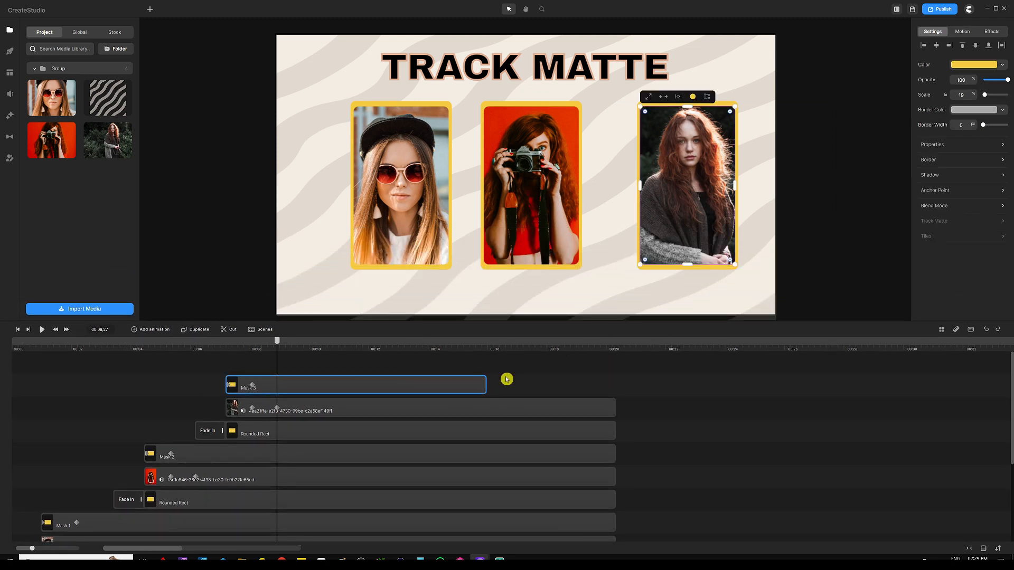
click(447, 349)
drag(448, 347, 505, 348)
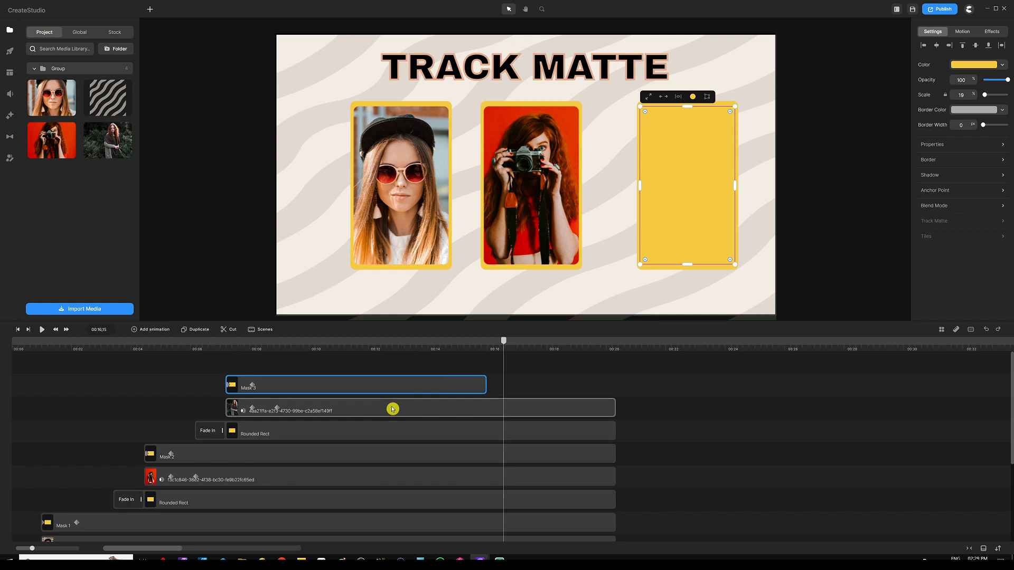
drag(486, 385, 611, 381)
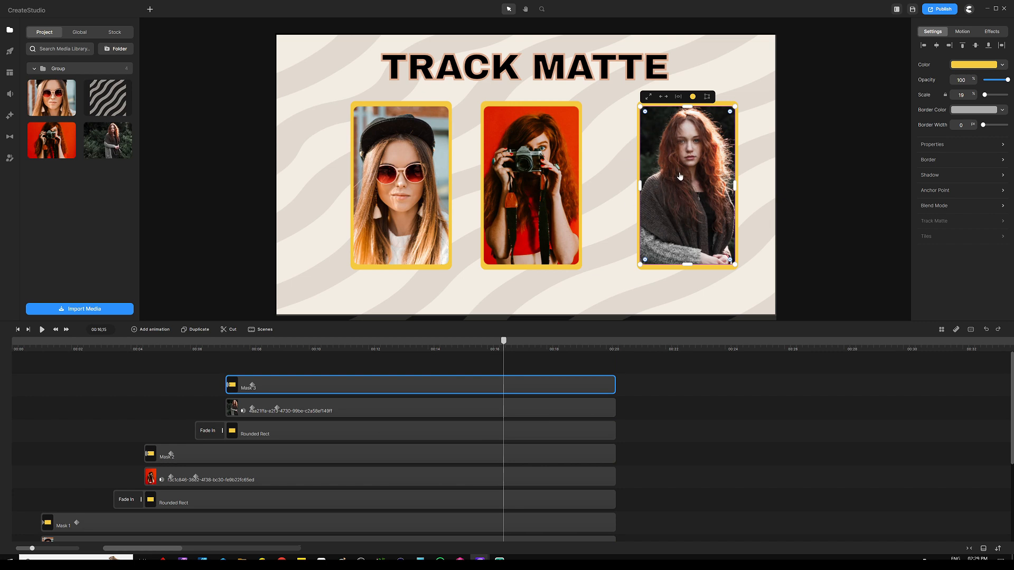
click(534, 365)
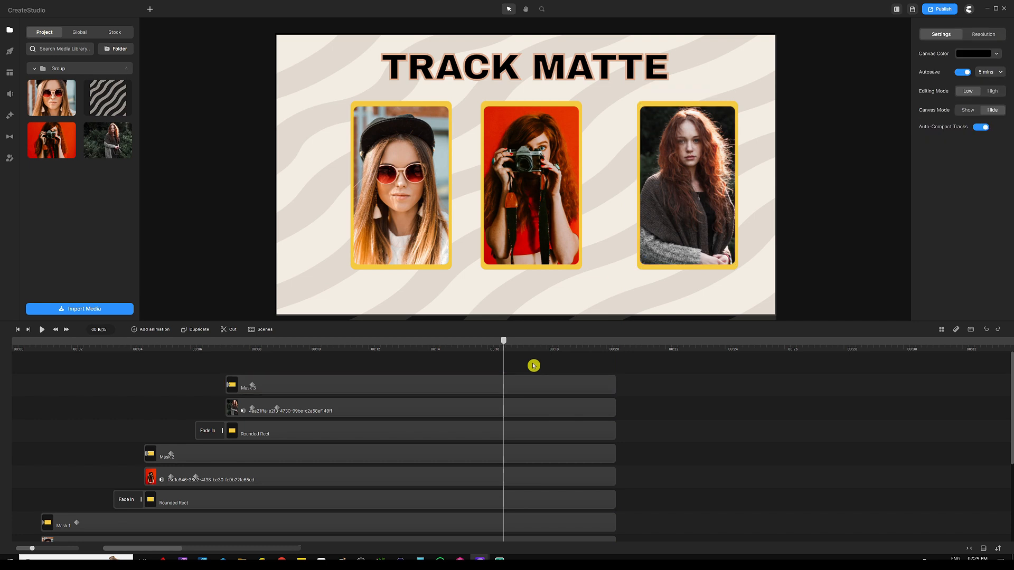